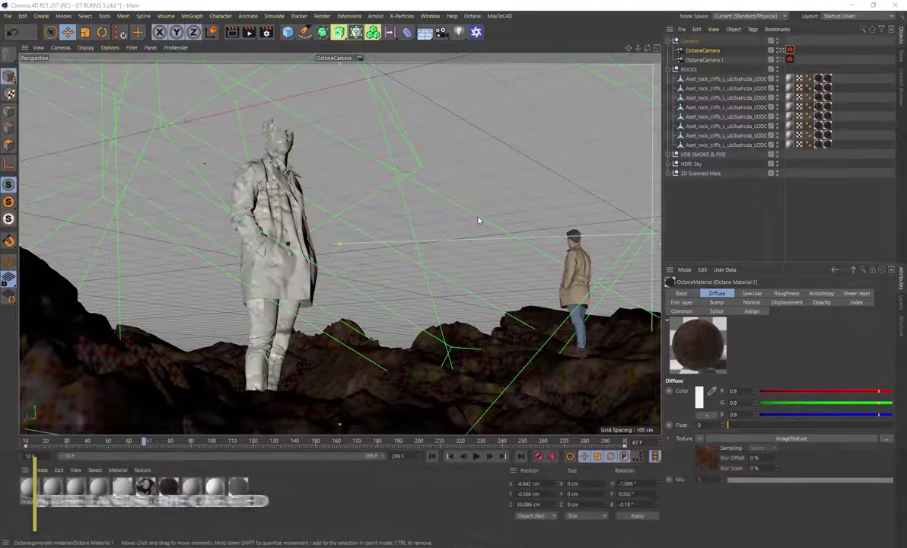
Switch to the free default camera and orbit around the rock landscape.
left_click(781, 51)
left_click_drag(295, 231, 191, 289, "alt")
left_click_drag(448, 200, 465, 202, "alt")
Check the OctaneCamera view, return to the free camera, and orbit around the rocks and figure.
left_click(789, 51)
left_click(790, 50)
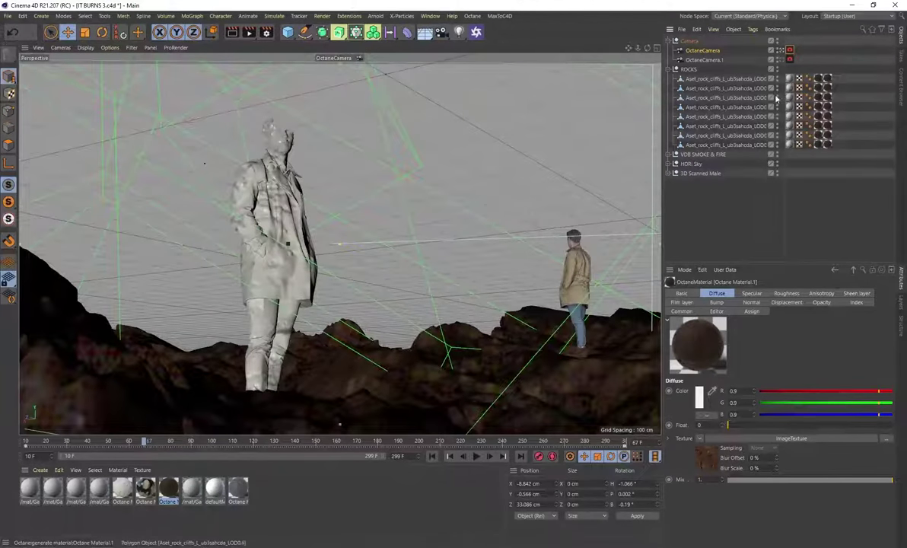
left_click(790, 50)
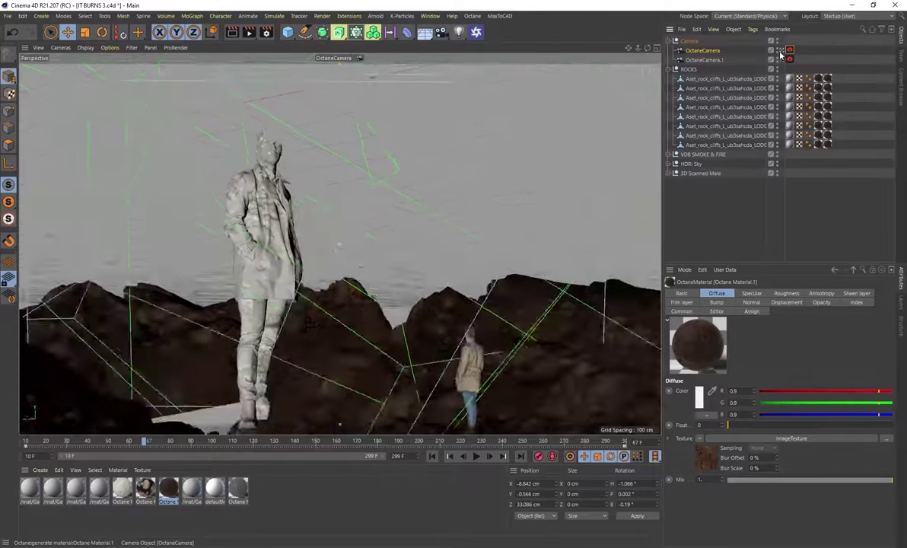
left_click_drag(457, 228, 448, 299, "alt")
left_click_drag(219, 181, 409, 315, "alt")
left_click_drag(404, 281, 346, 253, "alt")
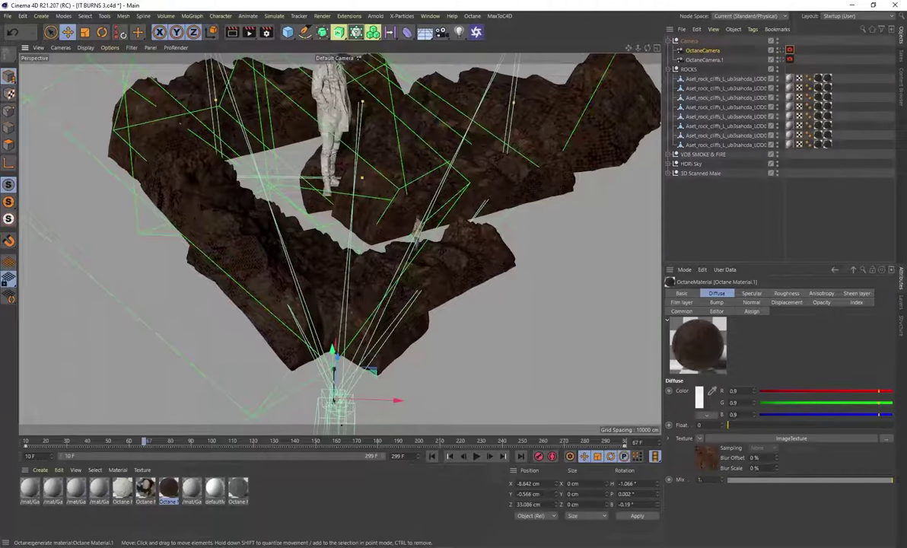
Bring the Megascans browser to the front and scroll through the Limestone/Quarry results.
key("alt+Tab")
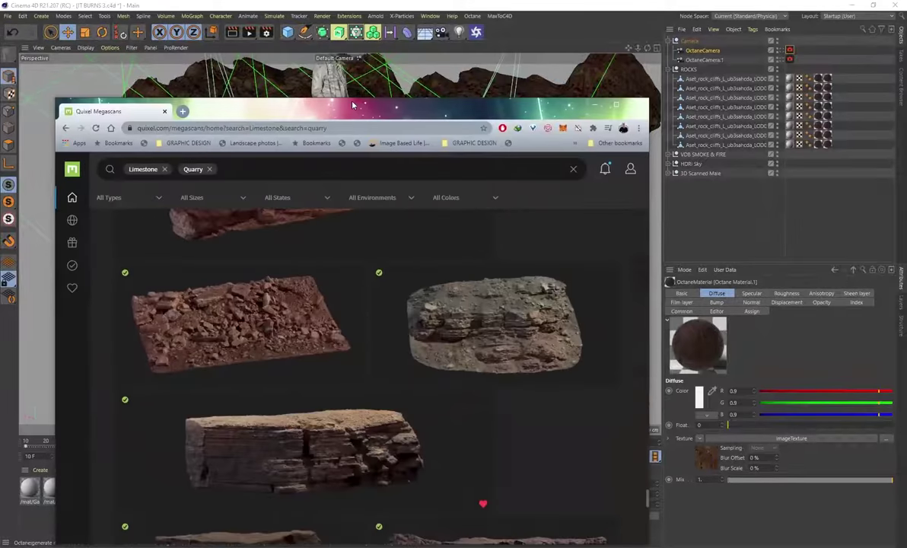
key("super+Up")
scroll(521, 289, "down", 2)
scroll(538, 312, "up", 5)
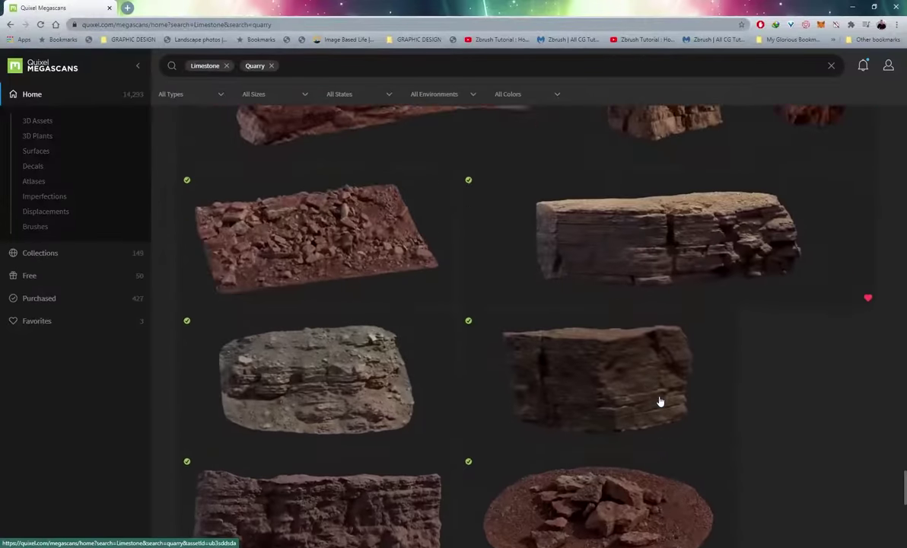
scroll(659, 388, "up", 5)
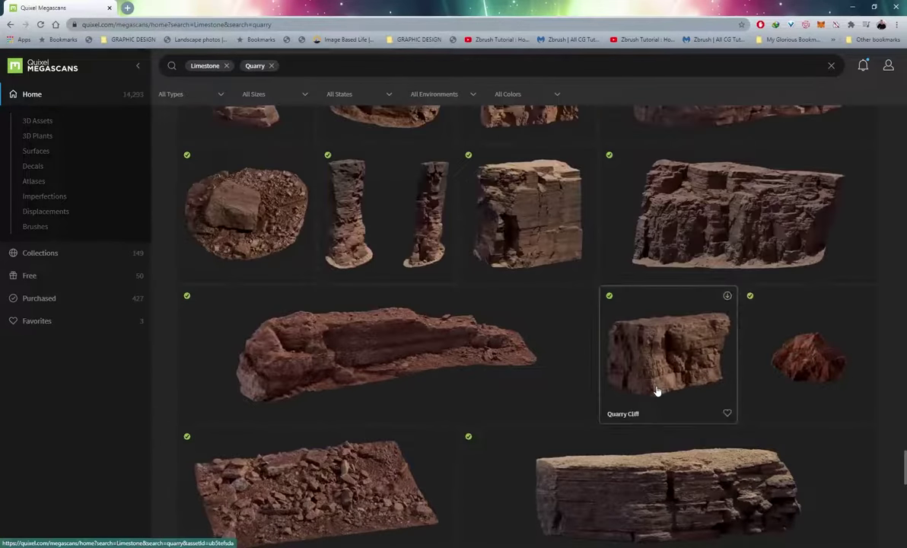
scroll(589, 384, "up", 6)
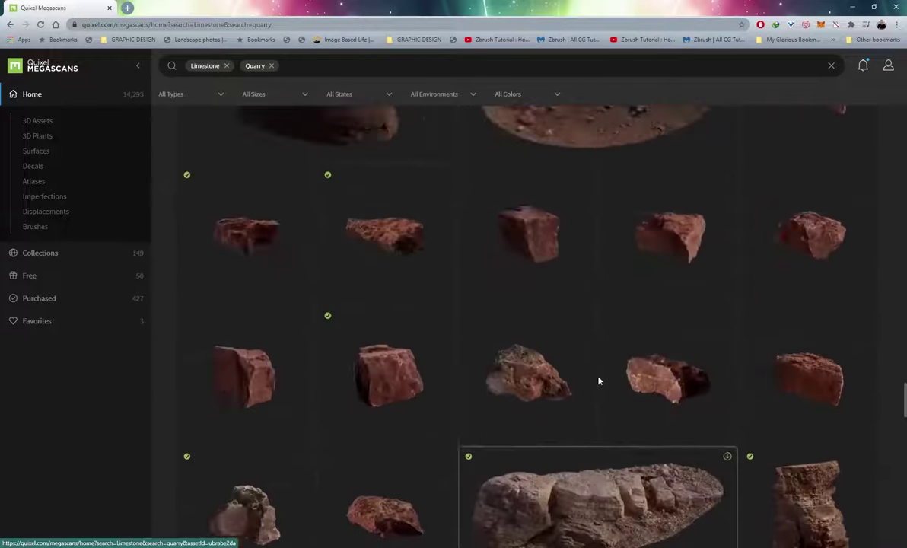
left_click_drag(904, 380, 892, 103)
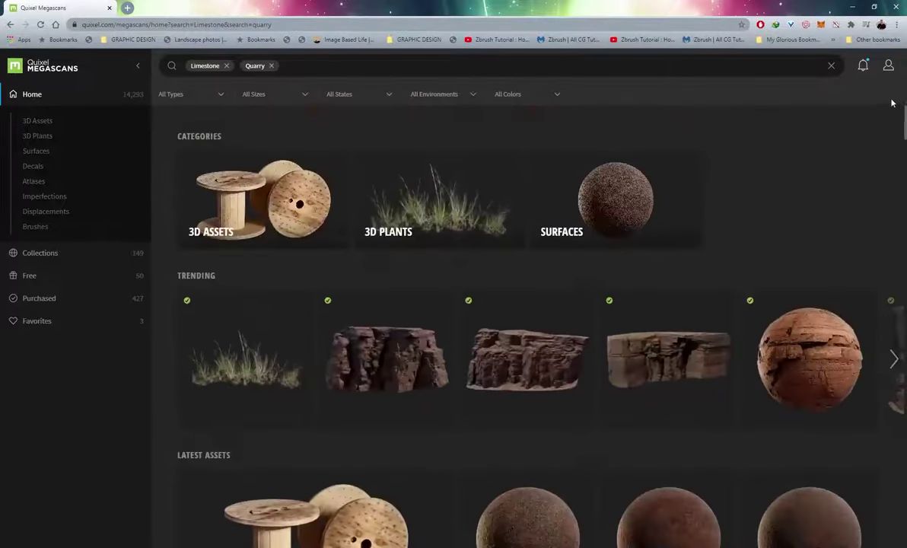
scroll(235, 379, "down", 6)
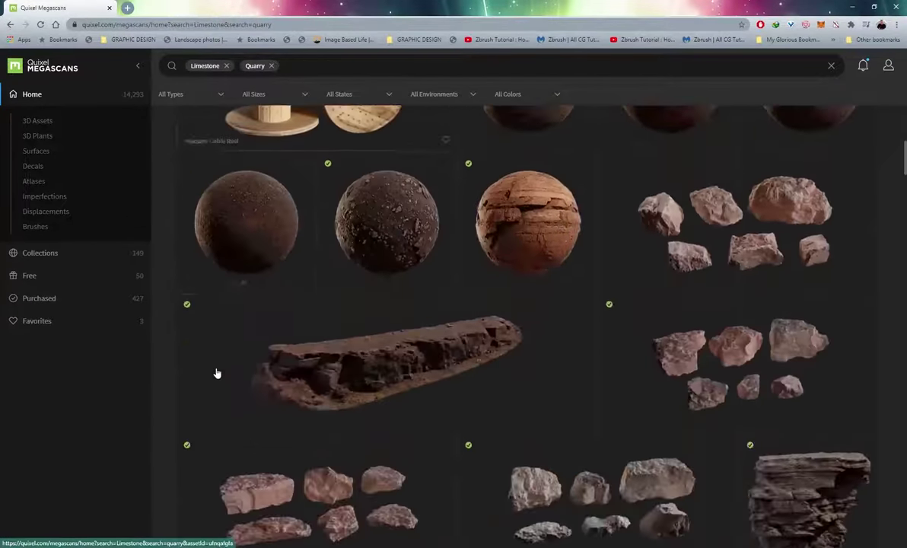
scroll(363, 361, "down", 8)
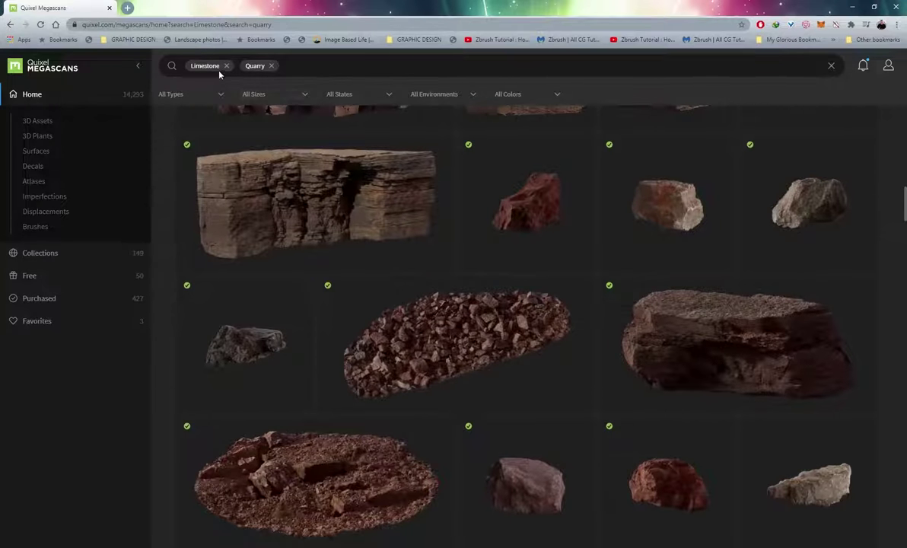
scroll(355, 321, "down", 2)
scroll(355, 320, "down", 10)
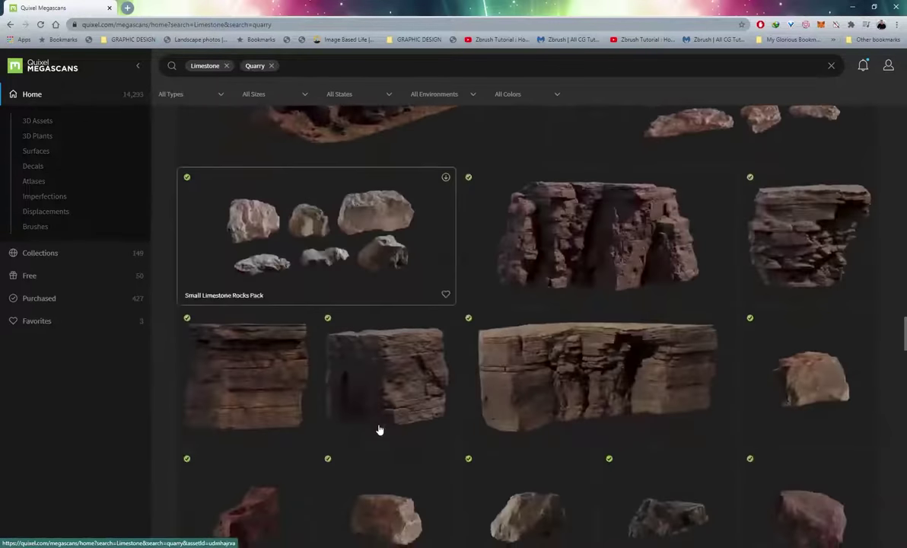
scroll(373, 421, "down", 10)
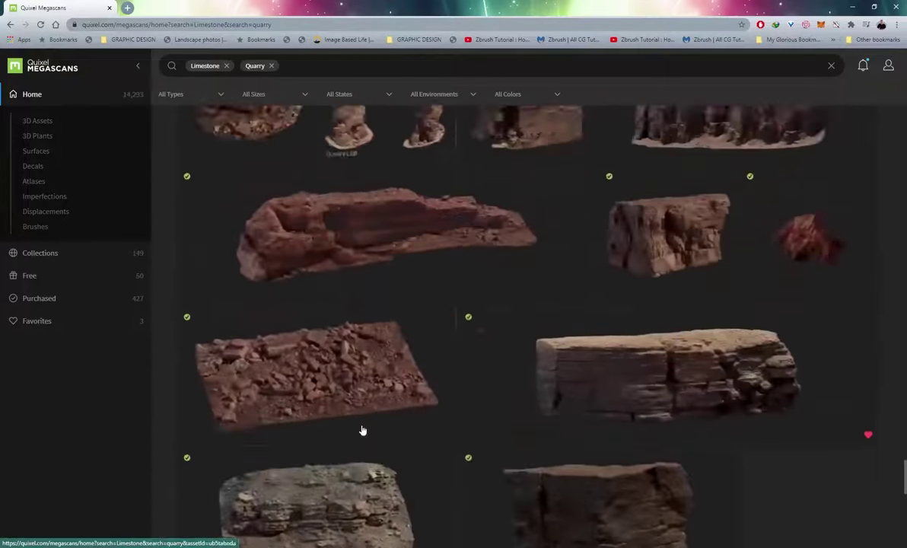
scroll(354, 430, "down", 3)
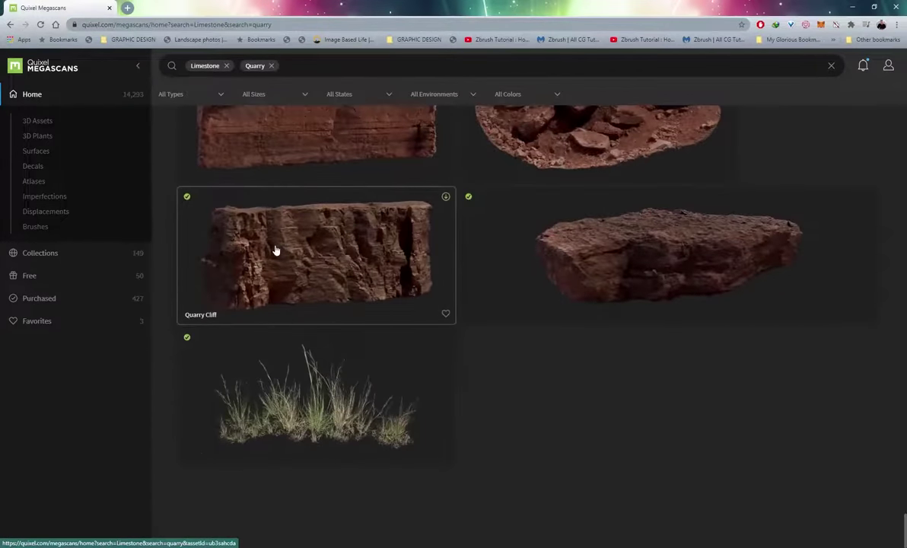
Open the Quarry Cliff asset, keep 8K resolution, and show its download settings.
left_click(282, 269)
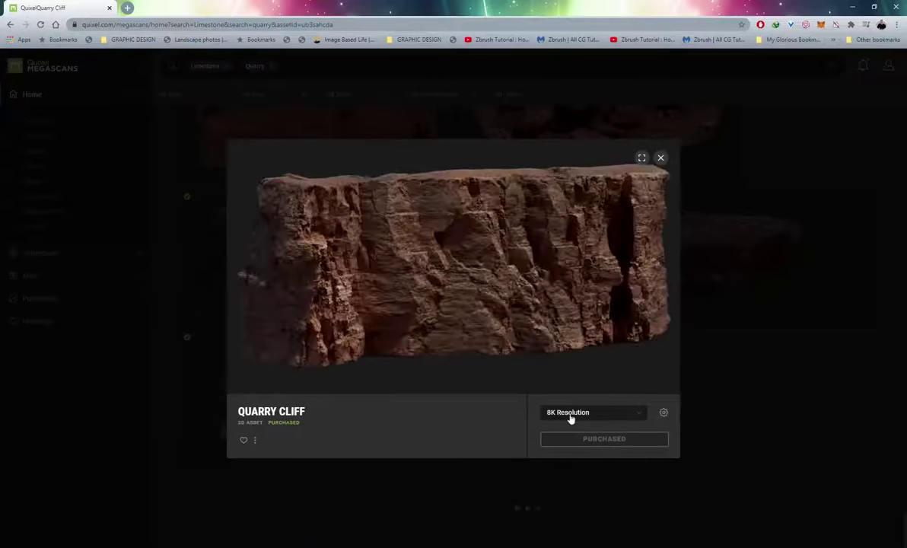
left_click(637, 416)
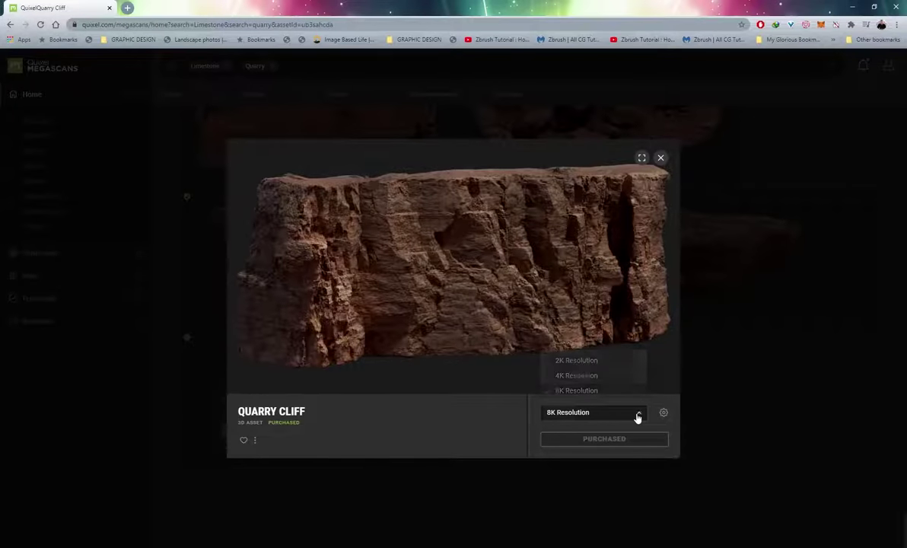
left_click(638, 415)
left_click(664, 413)
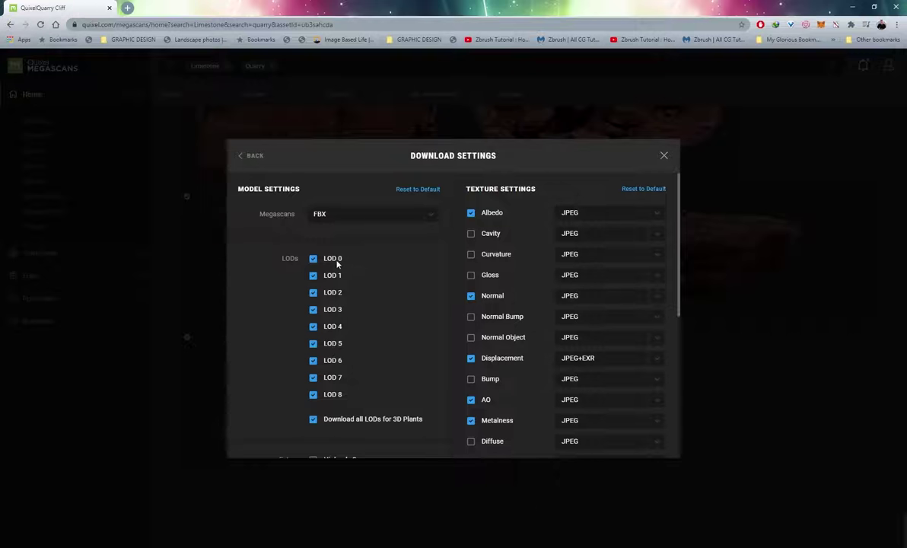
Close the download settings, select a rock cliff piece, and orbit around the rocks and figures.
left_click(664, 158)
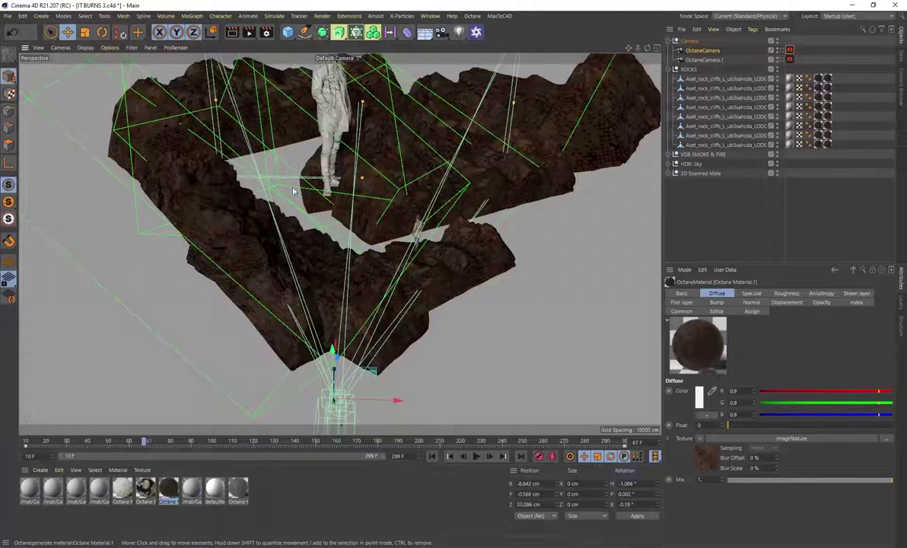
left_click(404, 303)
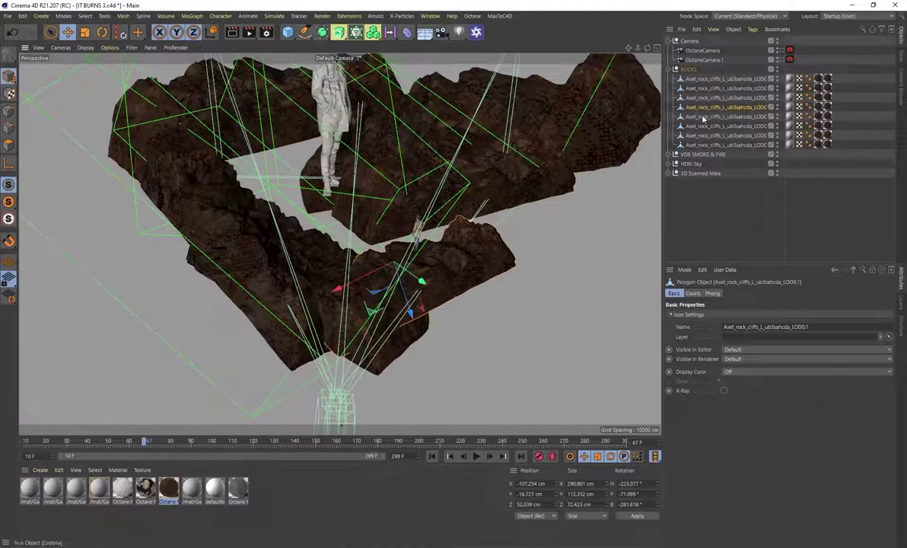
scroll(363, 263, "up", 5)
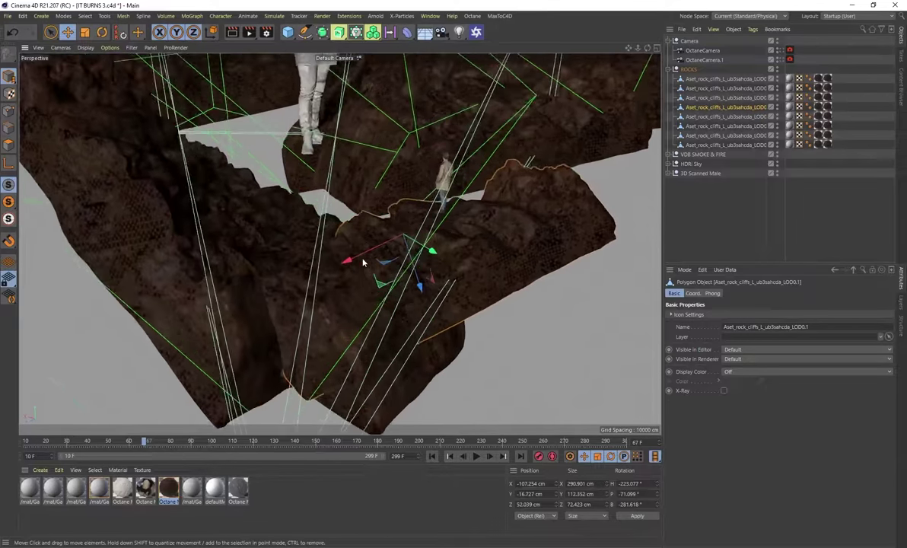
left_click_drag(363, 263, 484, 221, "alt")
scroll(312, 219, "up", 6)
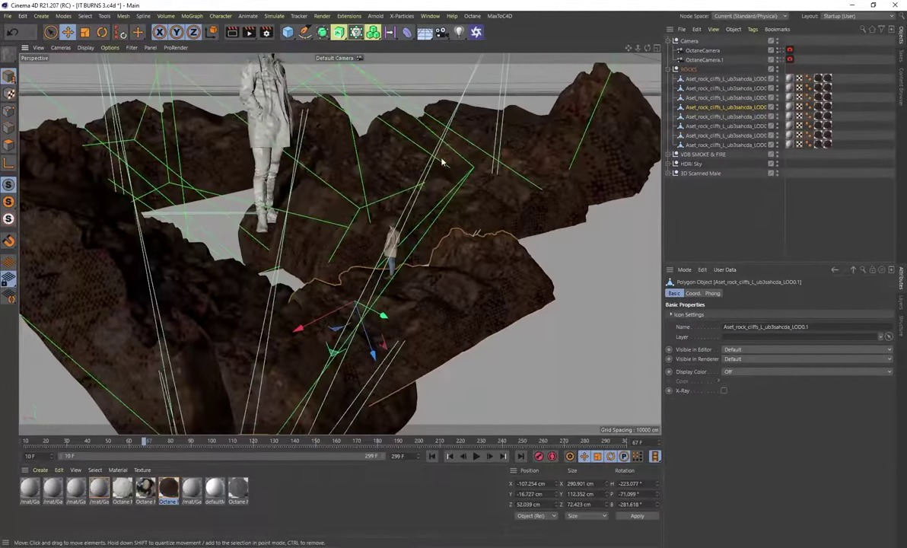
left_click_drag(441, 162, 324, 255, "alt")
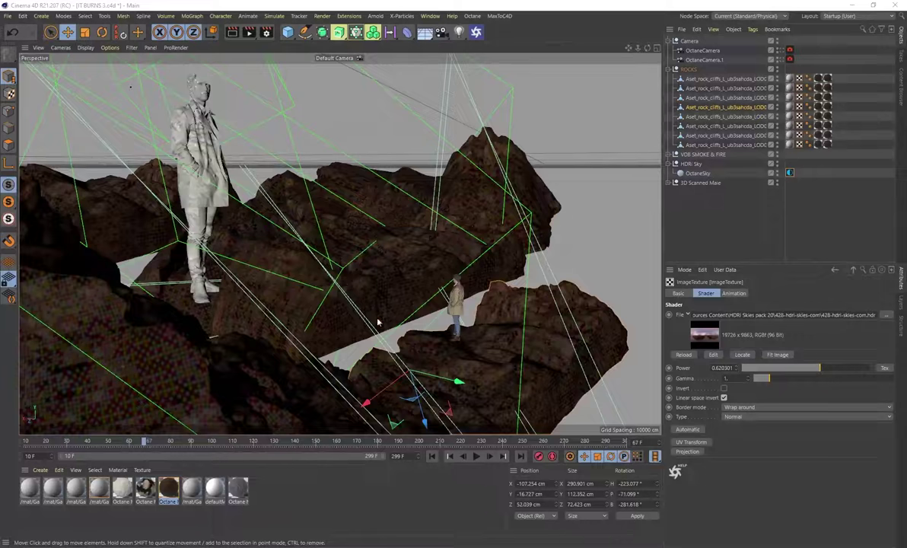
Open Octane Material.1's diffuse image texture settings.
double_click(169, 489)
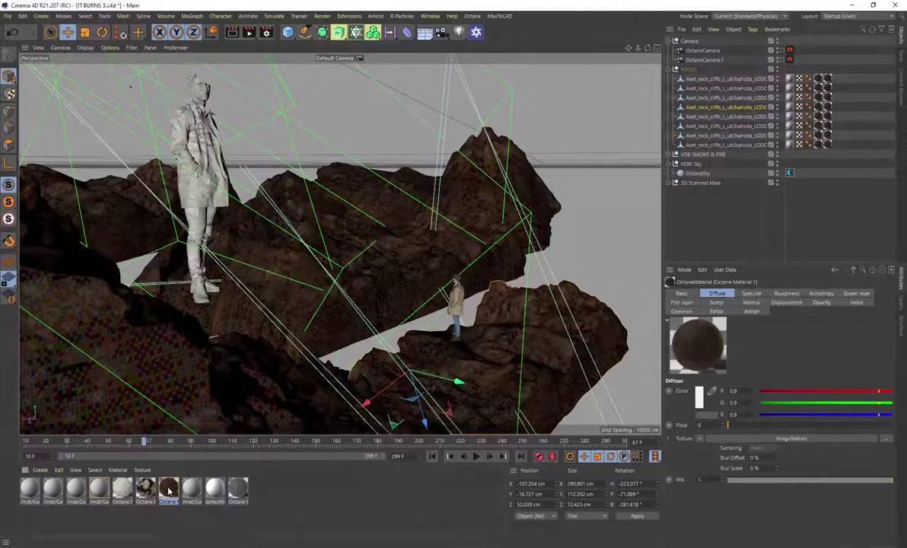
left_click(280, 169)
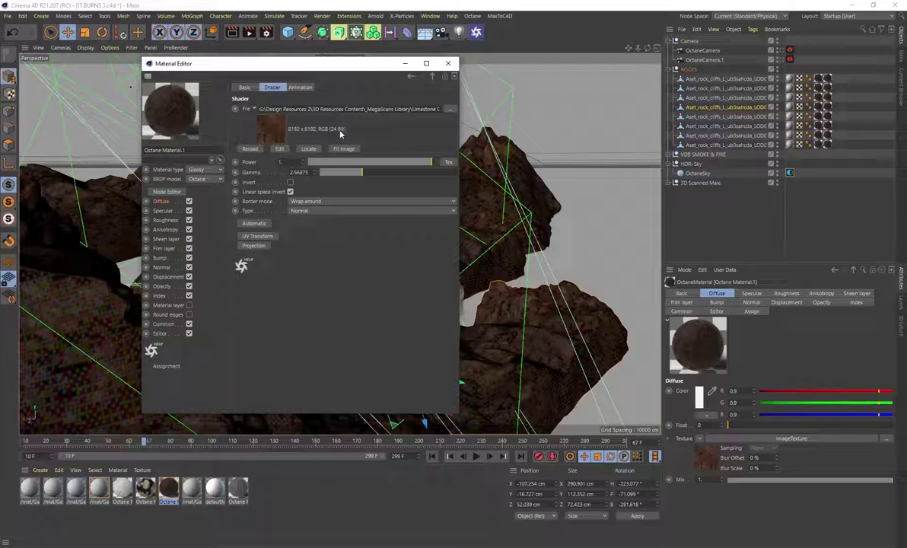
left_click_drag(229, 63, 433, 89)
Start the Octane live render through the OctaneCamera and arrange the viewer and editor windows.
left_click(476, 31)
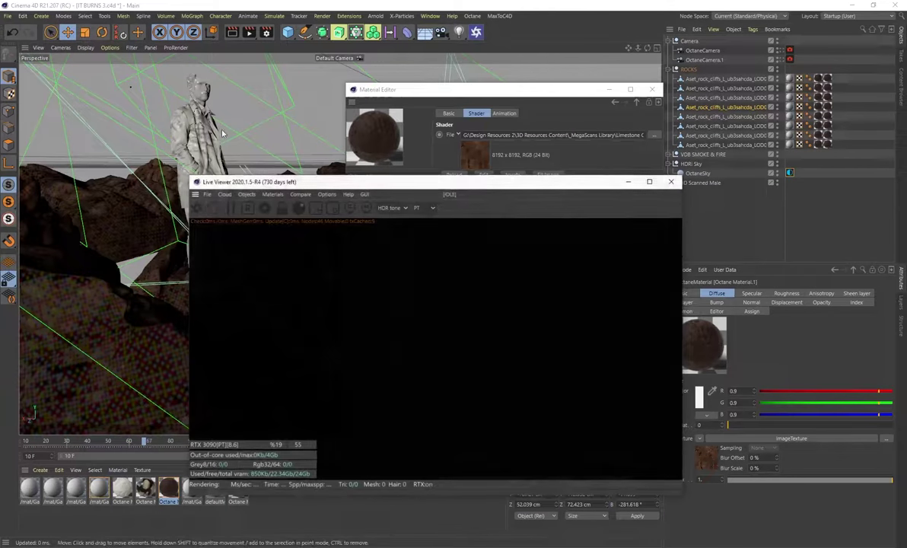
left_click(200, 209)
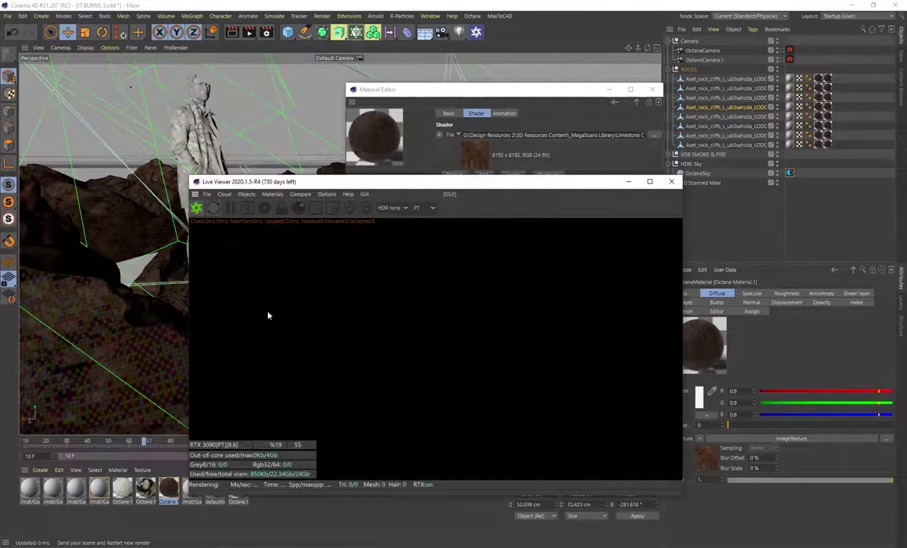
left_click(783, 51)
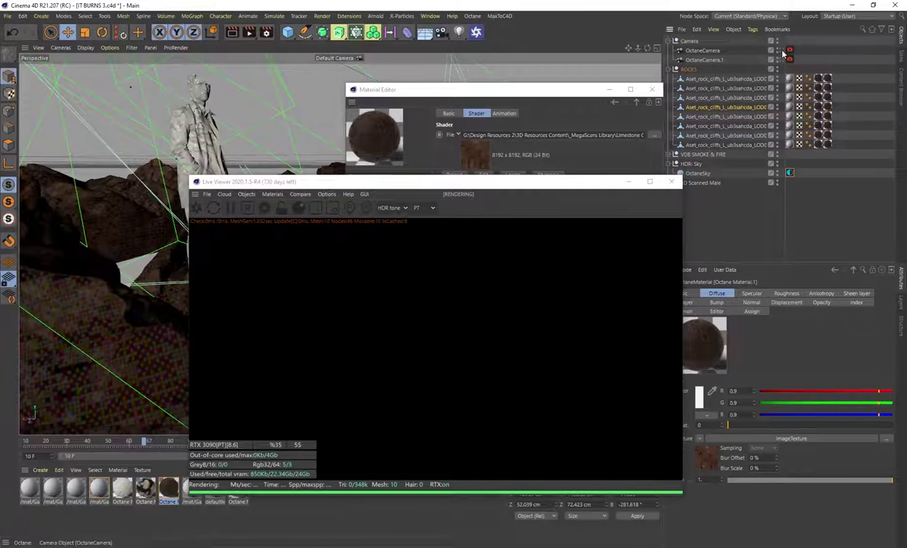
left_click_drag(336, 185, 567, 190)
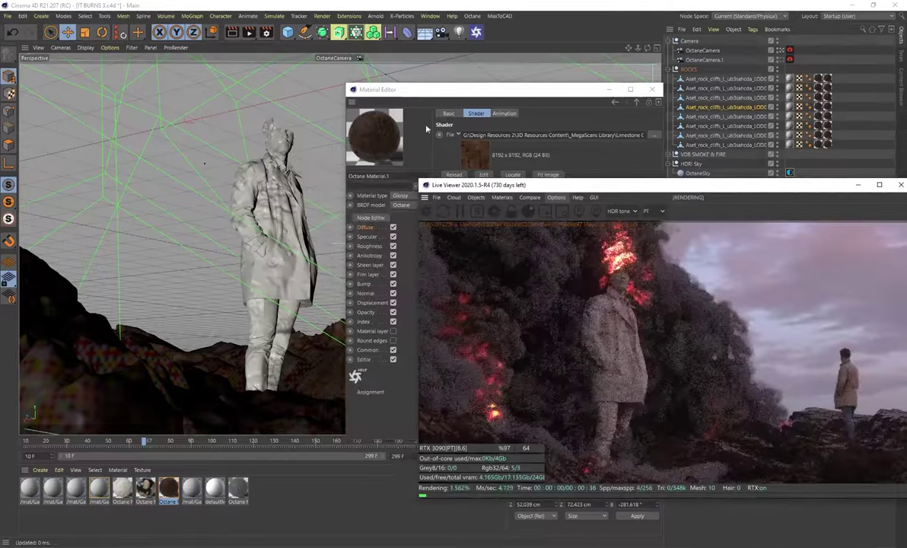
left_click_drag(445, 97, 200, 81)
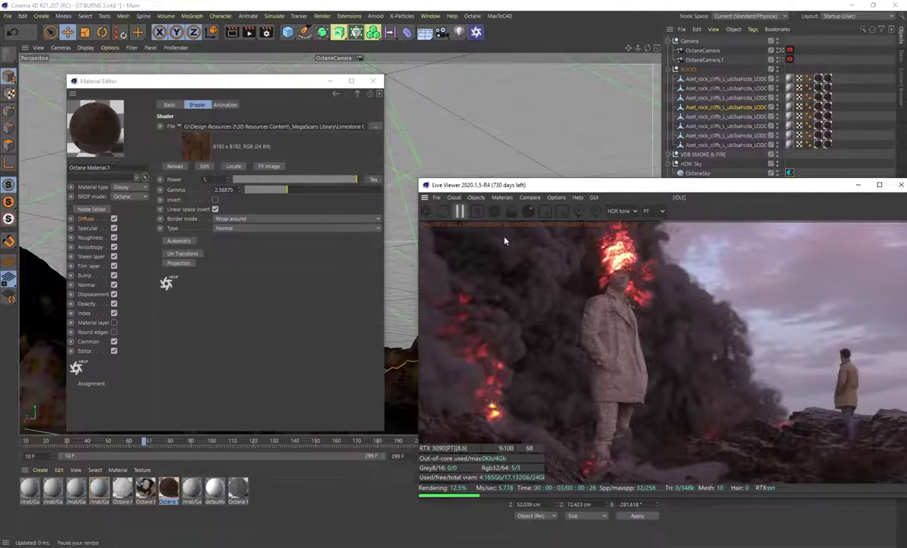
Change options from the live render's context menu.
right_click(639, 396)
left_click(660, 457)
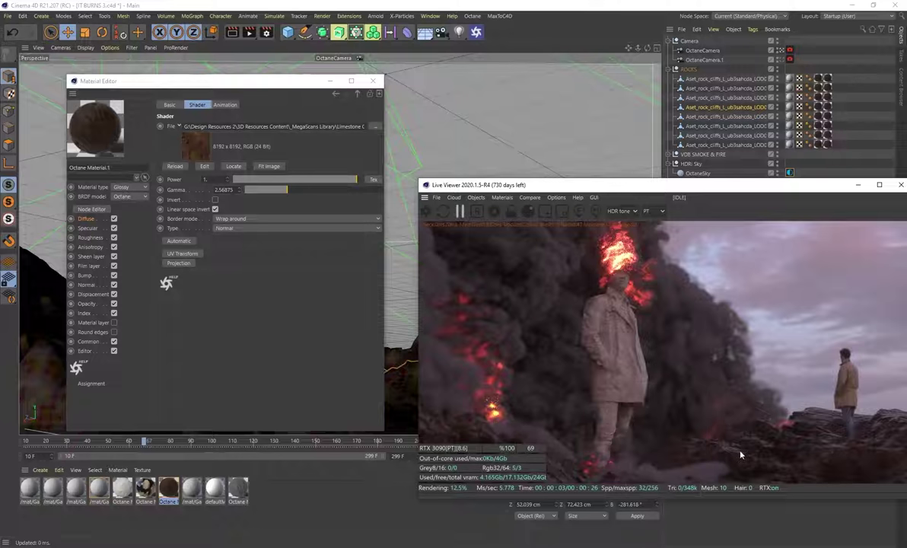
right_click(660, 426)
left_click(689, 449)
right_click(573, 435)
left_click(632, 448)
Inspect the rock material's Normal channel normal map and its Diffuse channel.
left_click(86, 285)
left_click(200, 121)
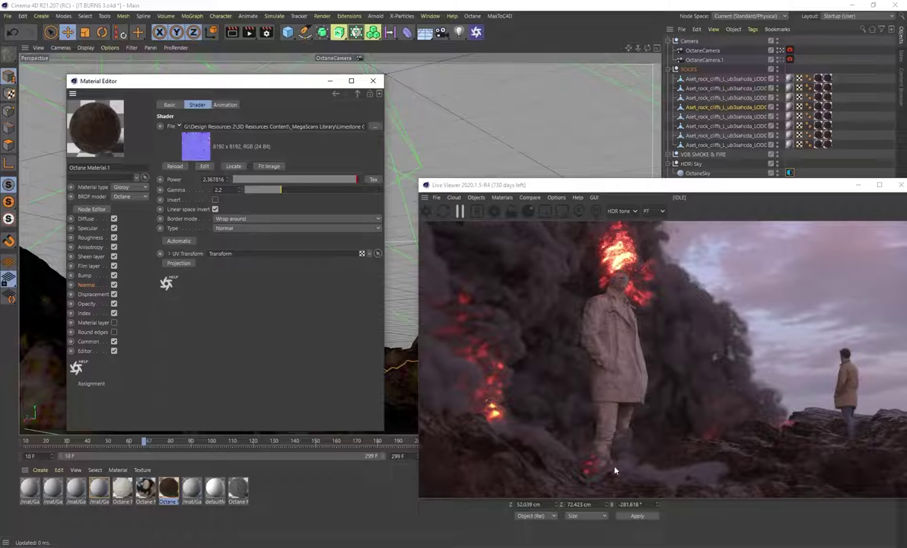
left_click(85, 219)
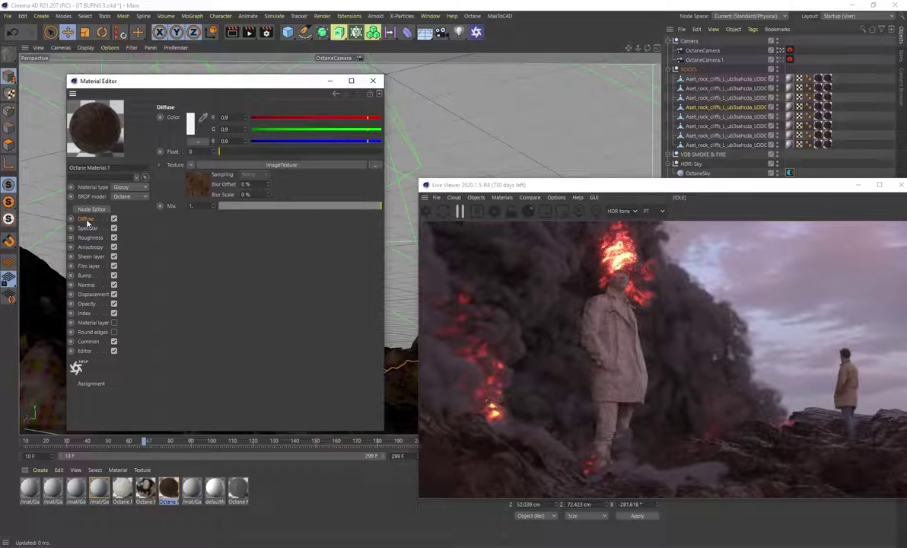
left_click(86, 285)
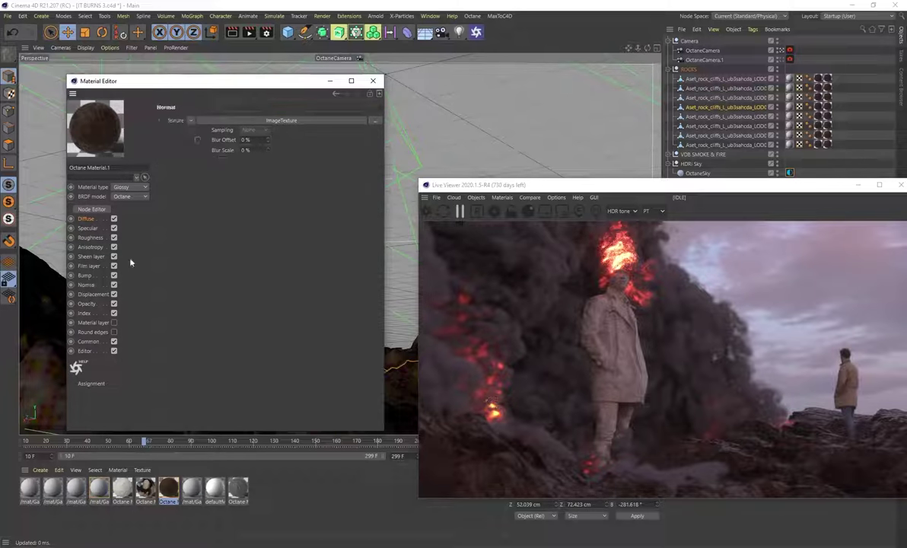
Review the Roughness and Specular channels, open the specular colour picker, and orbit down to the man.
left_click(89, 239)
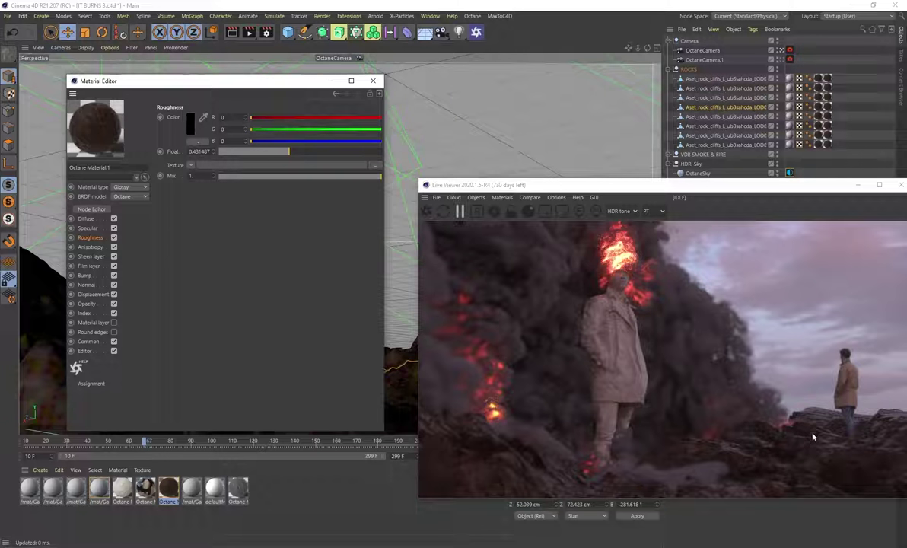
left_click(88, 228)
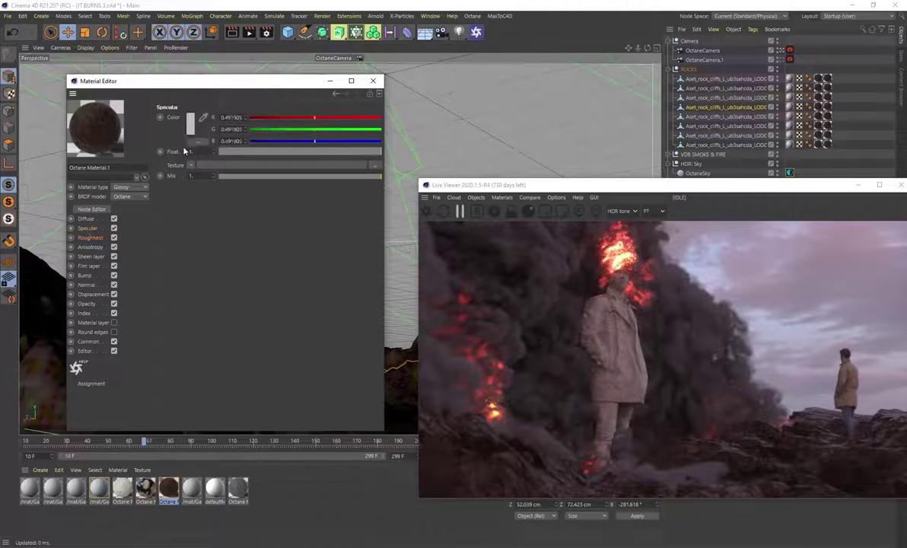
left_click(190, 131)
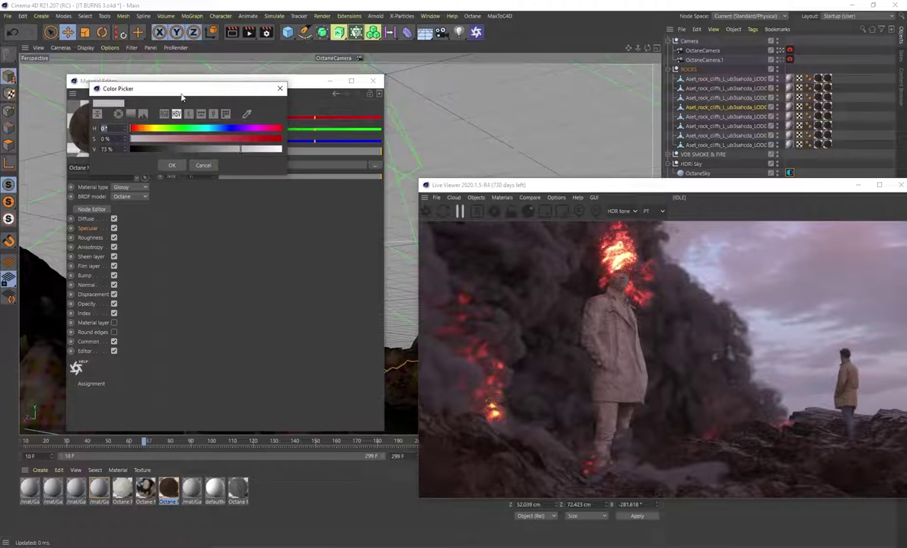
left_click_drag(181, 96, 227, 116)
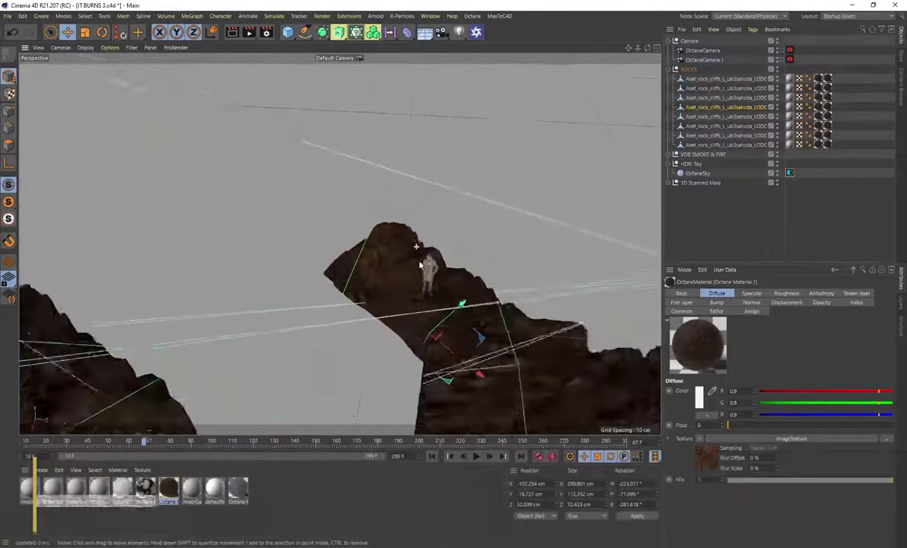
left_click_drag(420, 264, 433, 195, "alt")
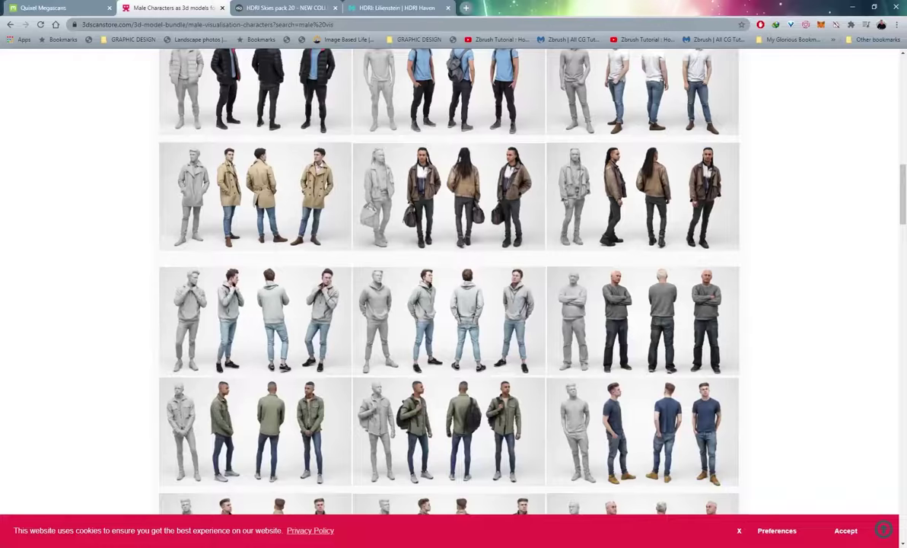
Scroll through the scanned male character renders on the 3D Scan Store bundle page.
scroll(138, 229, "up", 10)
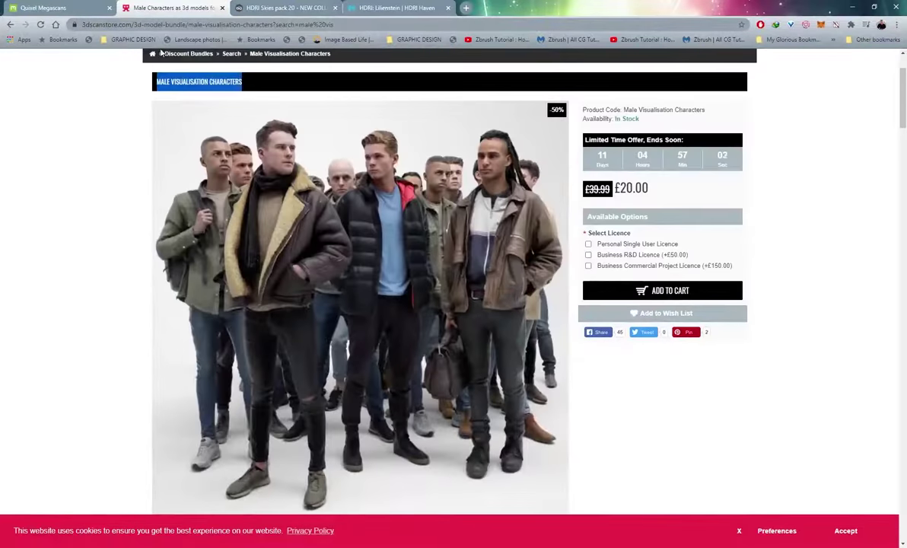
scroll(111, 233, "up", 2)
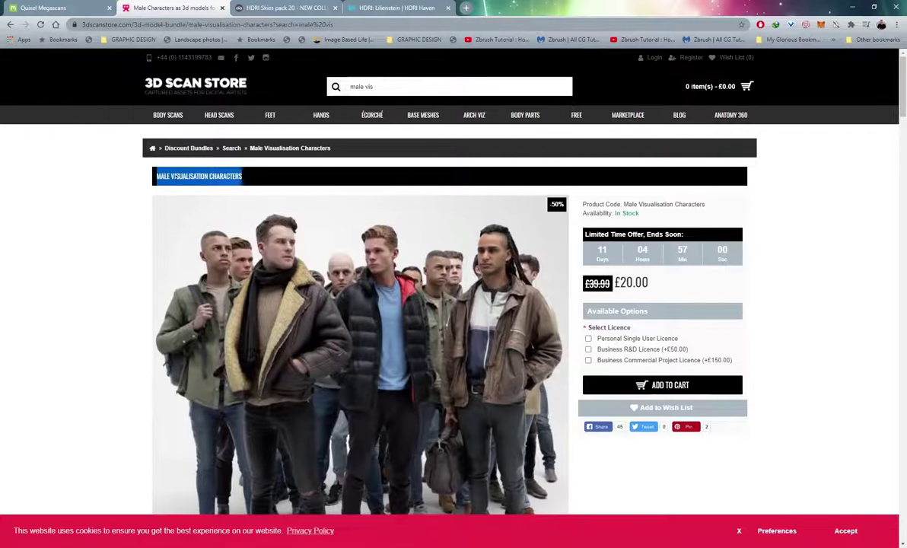
scroll(195, 188, "down", 15)
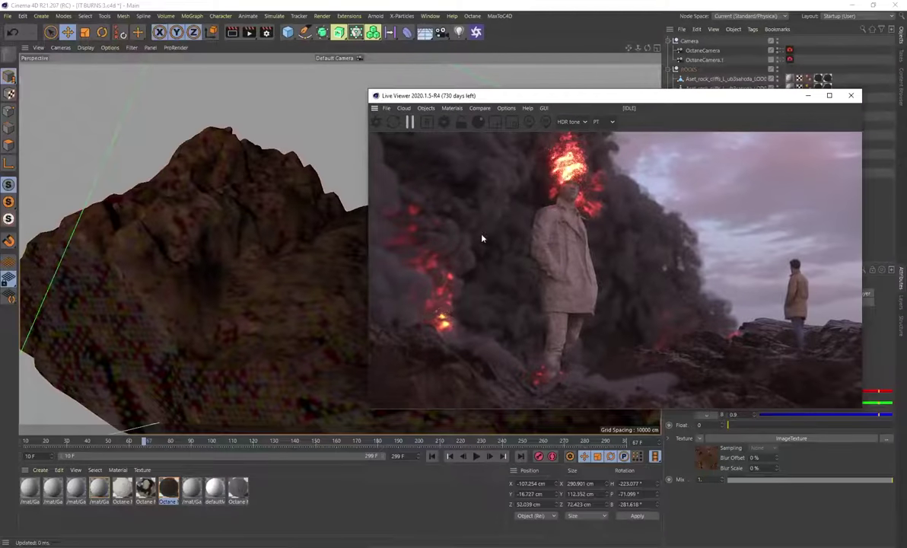
Move the Live Viewer aside, orbit around the two figures, then reposition the viewer back.
left_click_drag(468, 95, 635, 128)
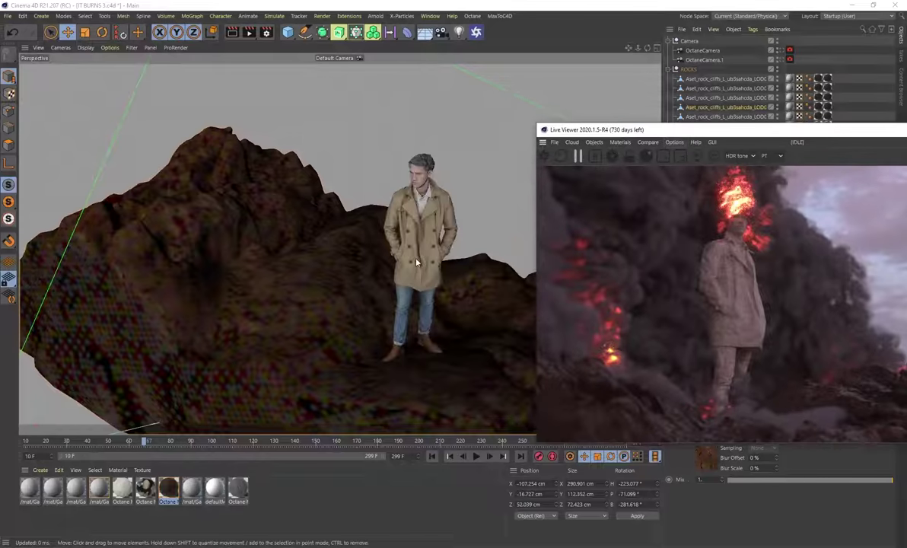
left_click_drag(417, 263, 171, 141, "alt")
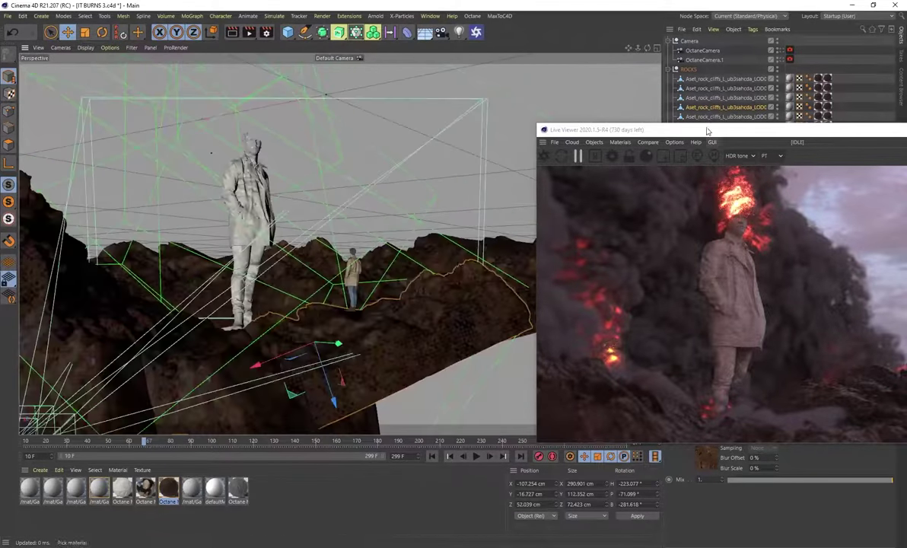
left_click_drag(708, 132, 548, 125)
left_click_drag(609, 135, 624, 129)
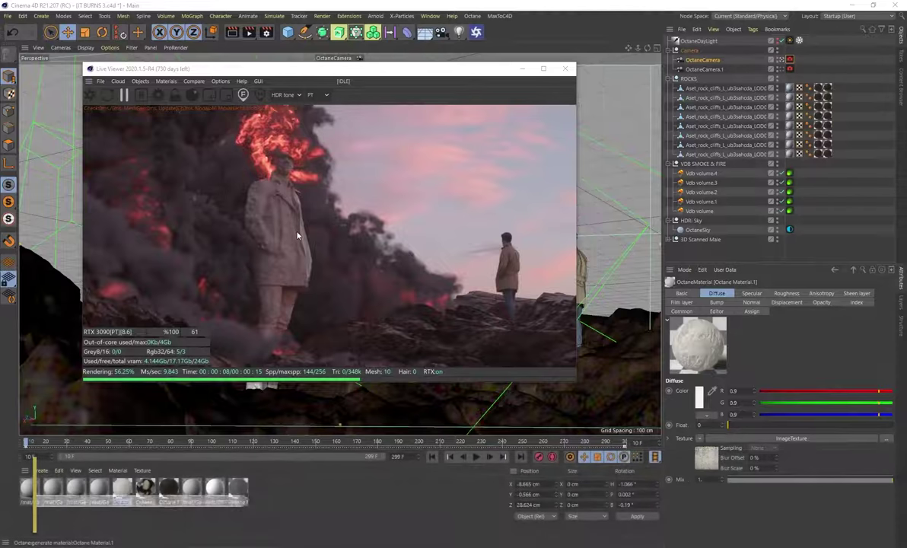
Open the statue material and inspect its Diffuse image texture settings.
double_click(124, 491)
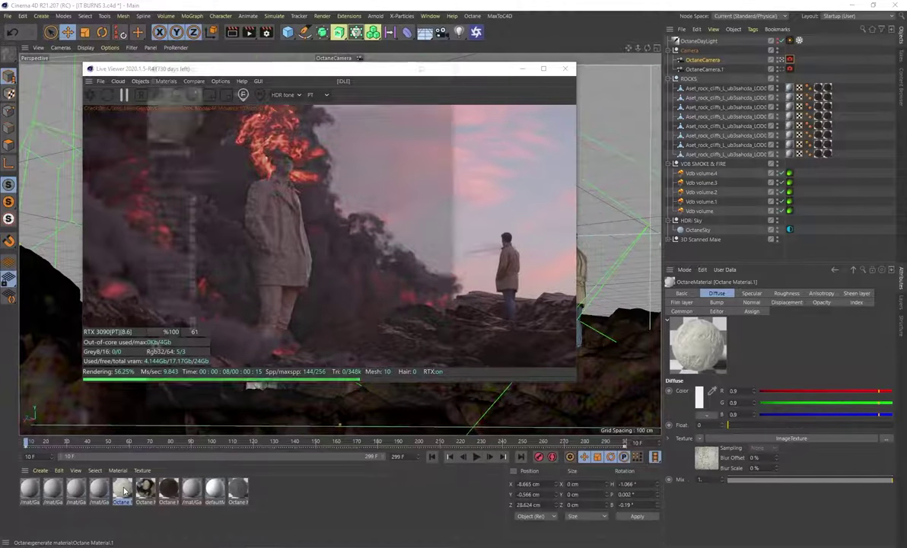
left_click(160, 201)
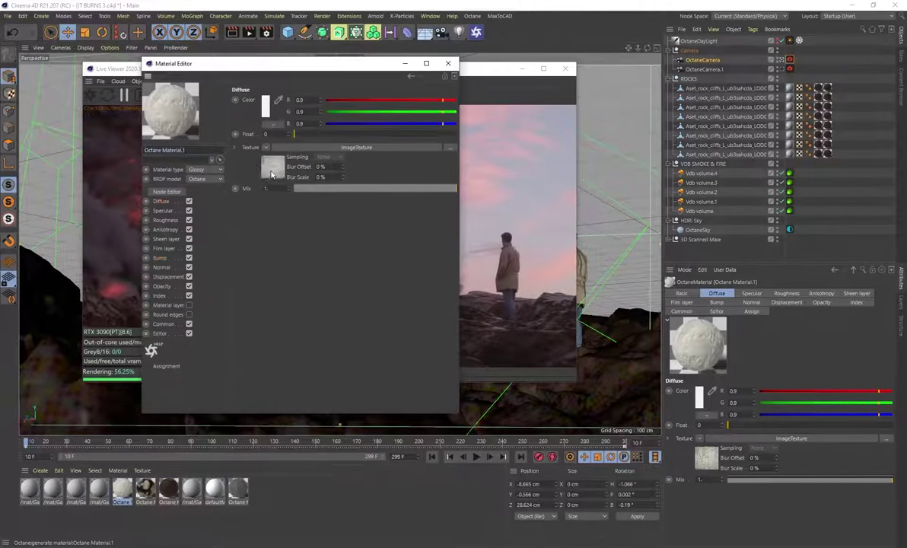
left_click(259, 168)
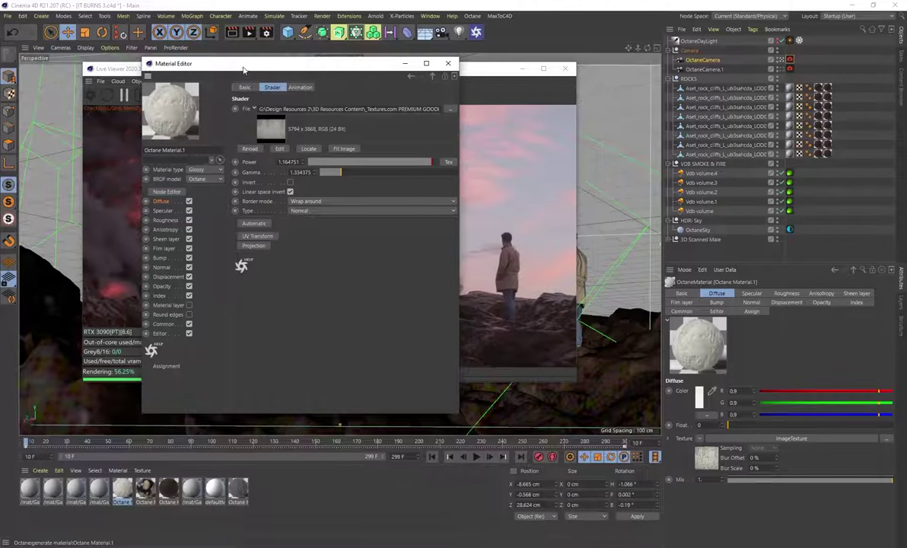
left_click_drag(244, 70, 524, 126)
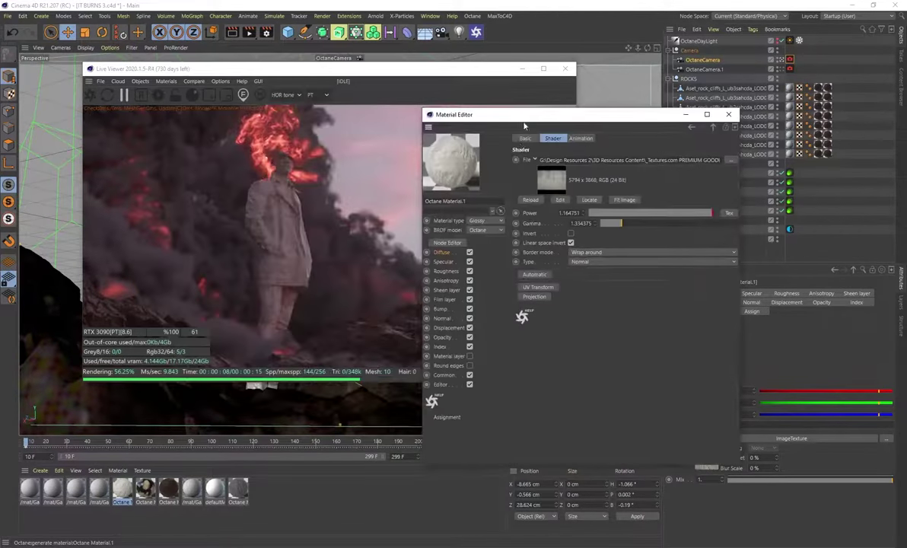
Load the Organic Rocky Goop.tif displacement image into the Bump channel's image texture.
left_click(441, 309)
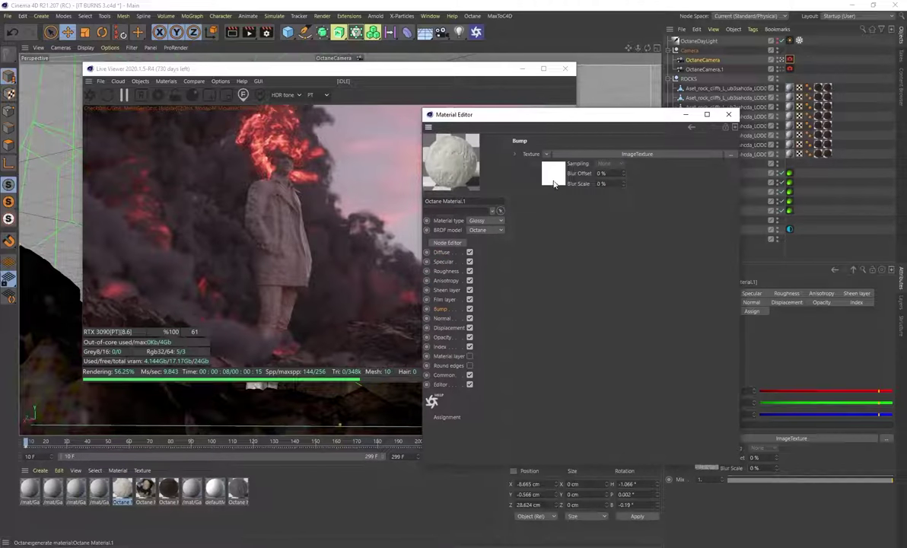
left_click(554, 183)
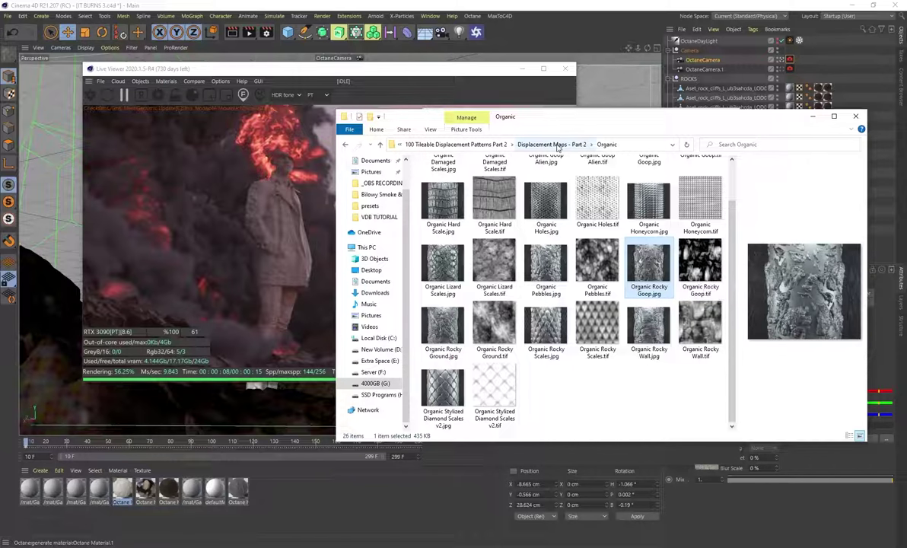
double_click(623, 248)
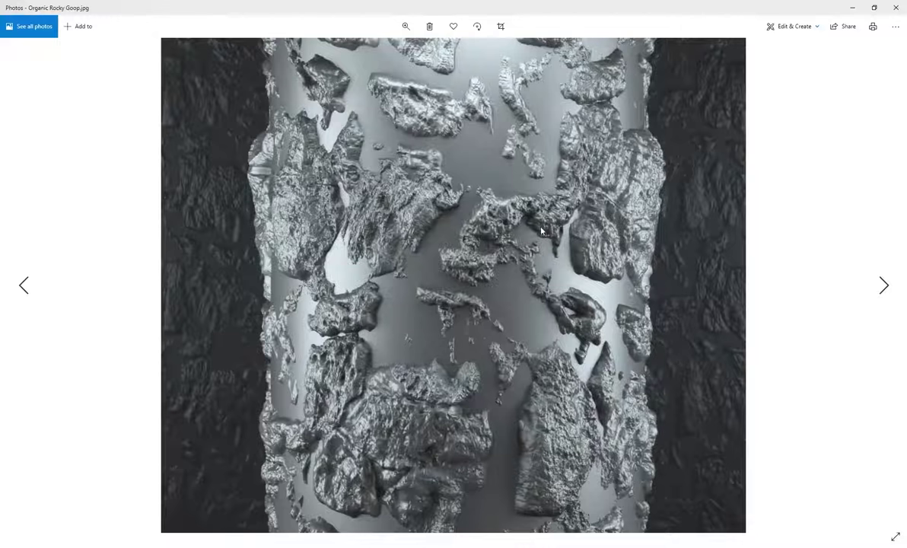
left_click(895, 10)
key("Right")
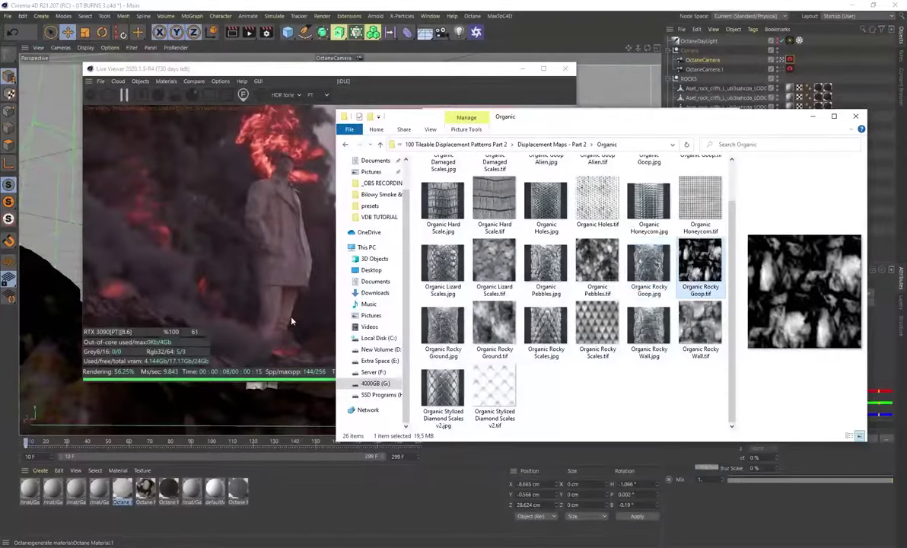
left_click(329, 80)
Shift the Material Editor slightly right, then close it.
left_click(626, 272)
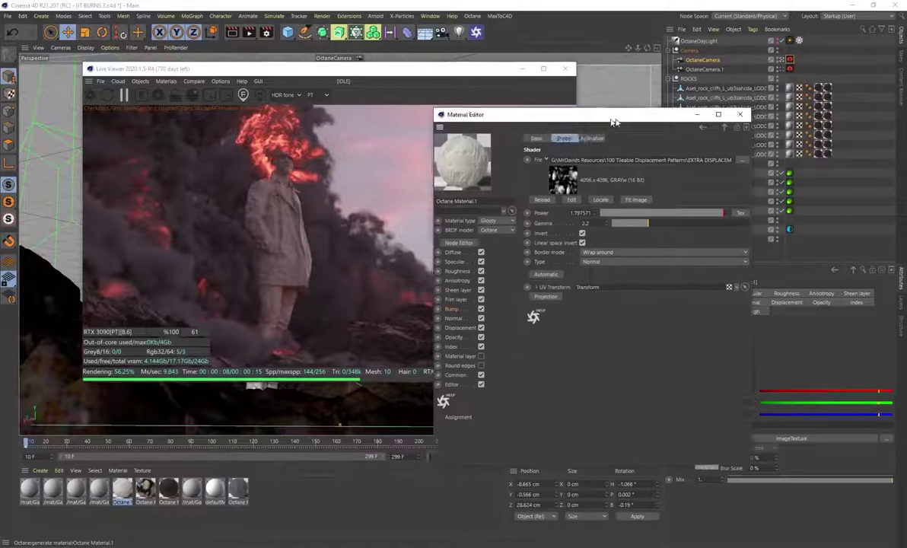
left_click_drag(494, 115, 567, 125)
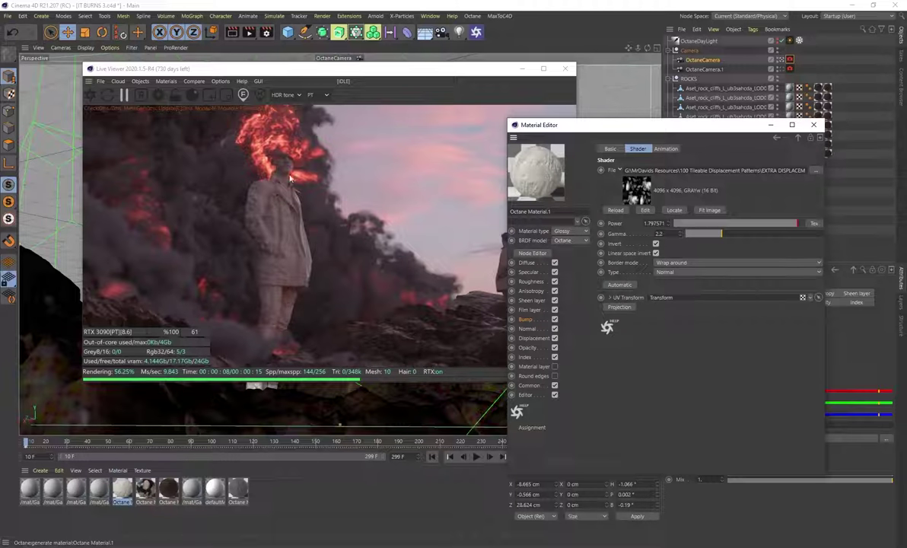
left_click(814, 125)
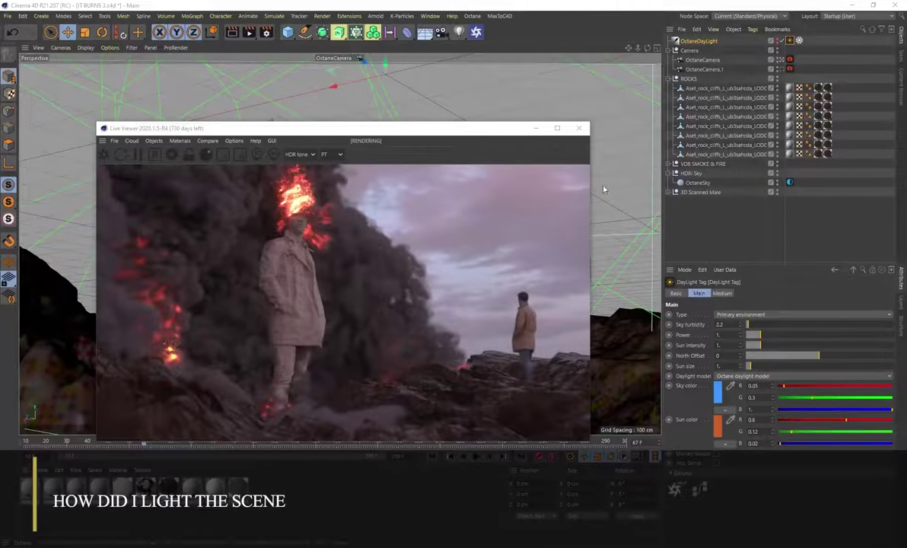
left_click(696, 184)
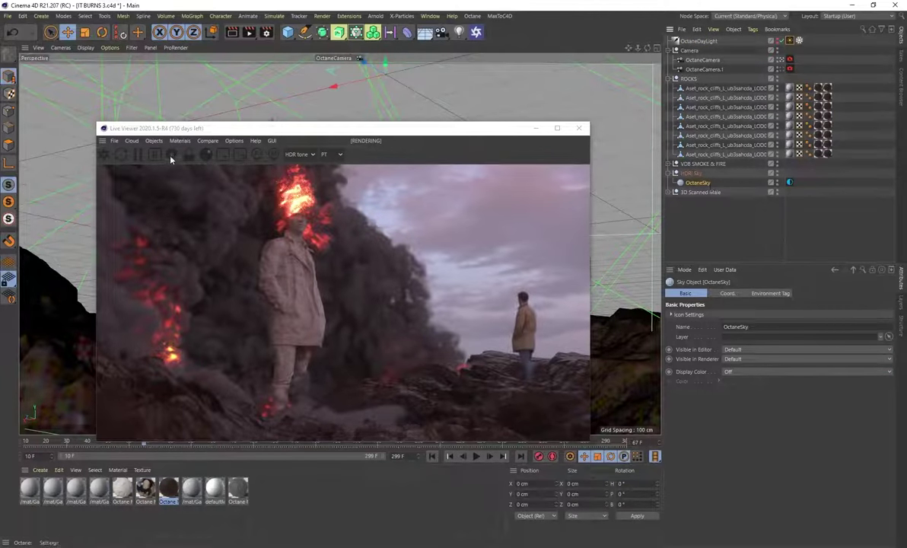
left_click(153, 140)
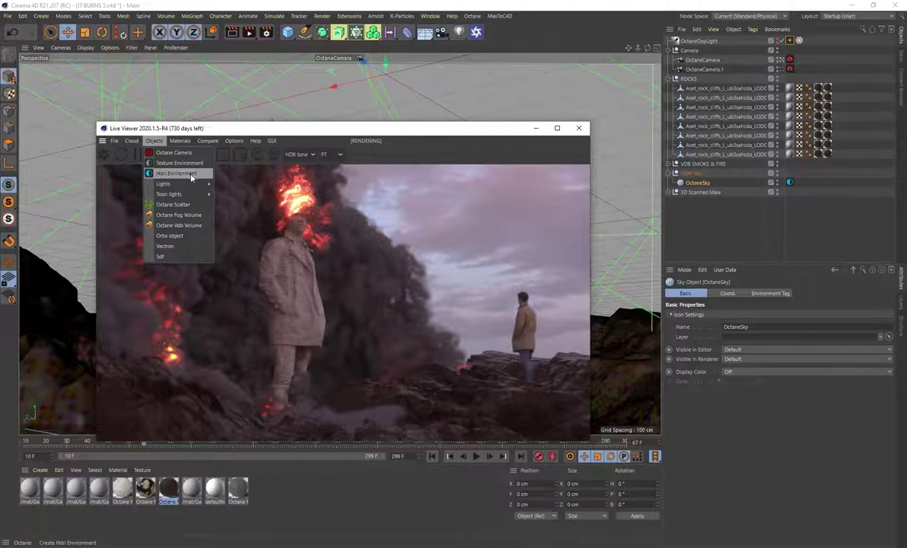
left_click(793, 187)
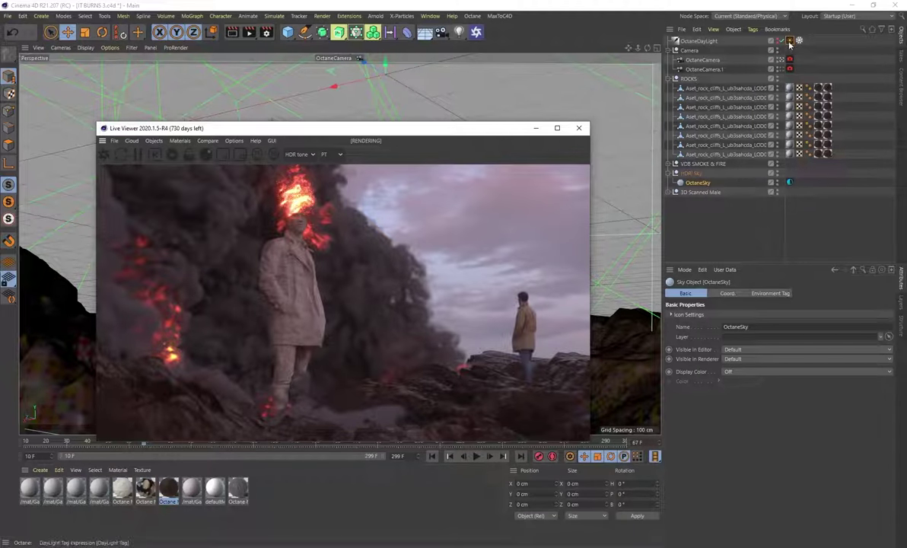
left_click(700, 42)
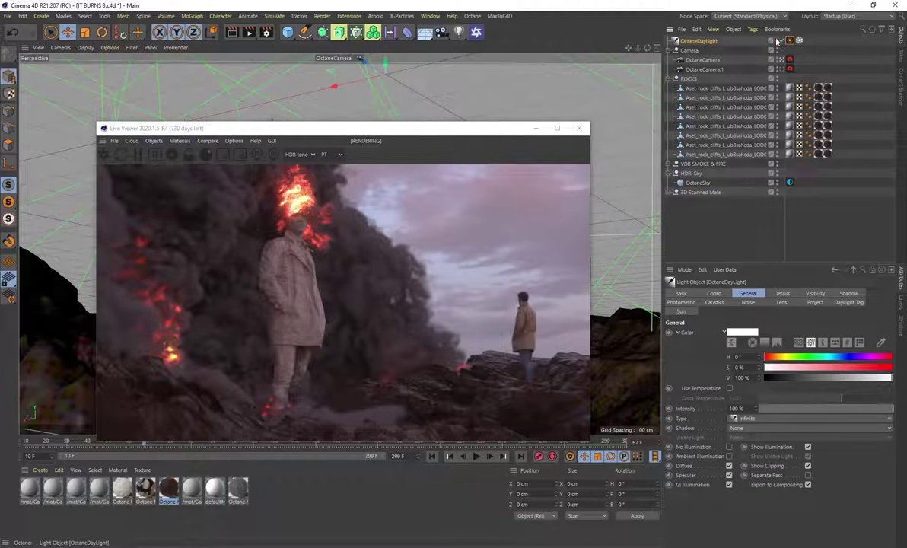
left_click(779, 42)
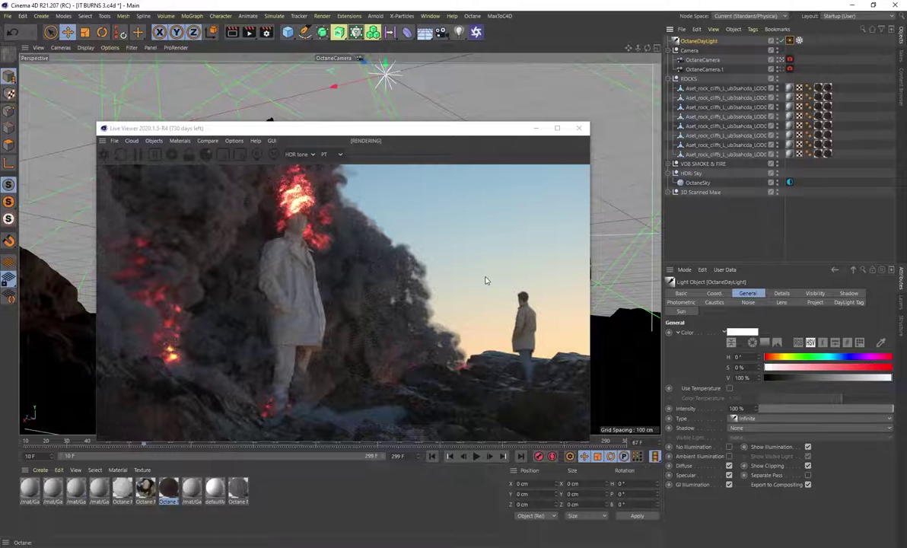
left_click(778, 42)
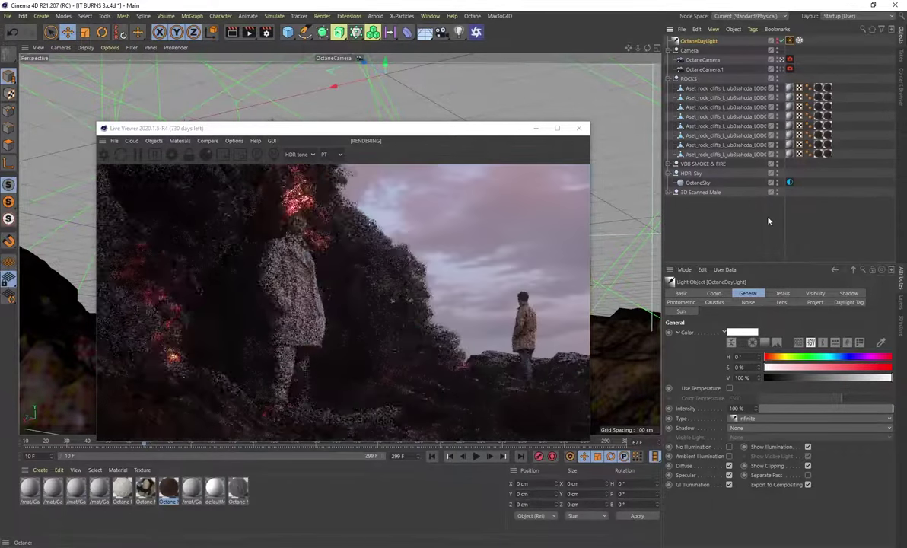
Set the sky environment tag's Power to about 1.35 and RotX to about -0.81.
left_click(790, 182)
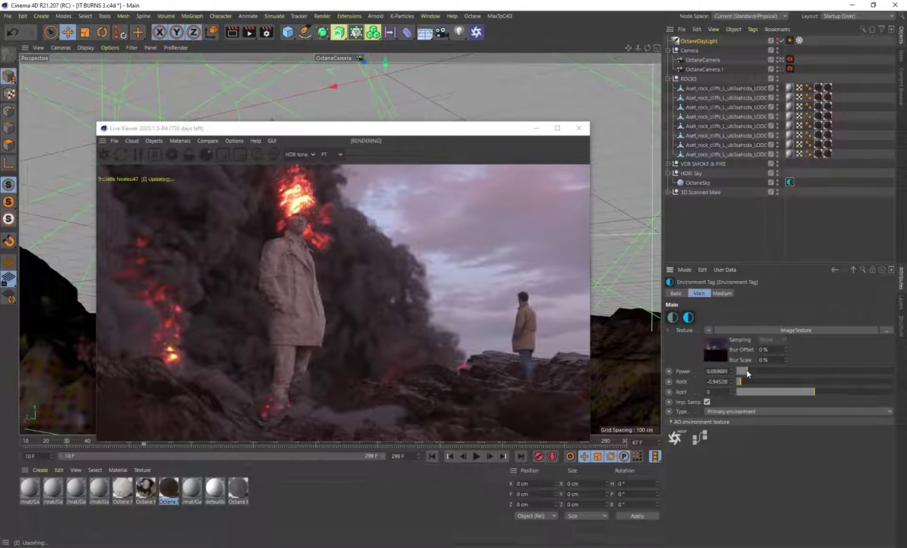
left_click_drag(749, 373, 749, 374)
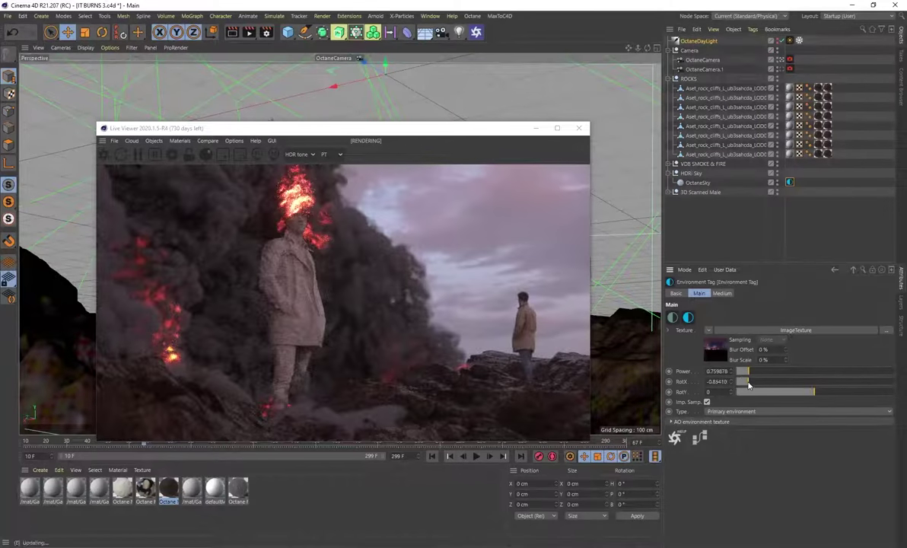
left_click_drag(737, 381, 769, 382)
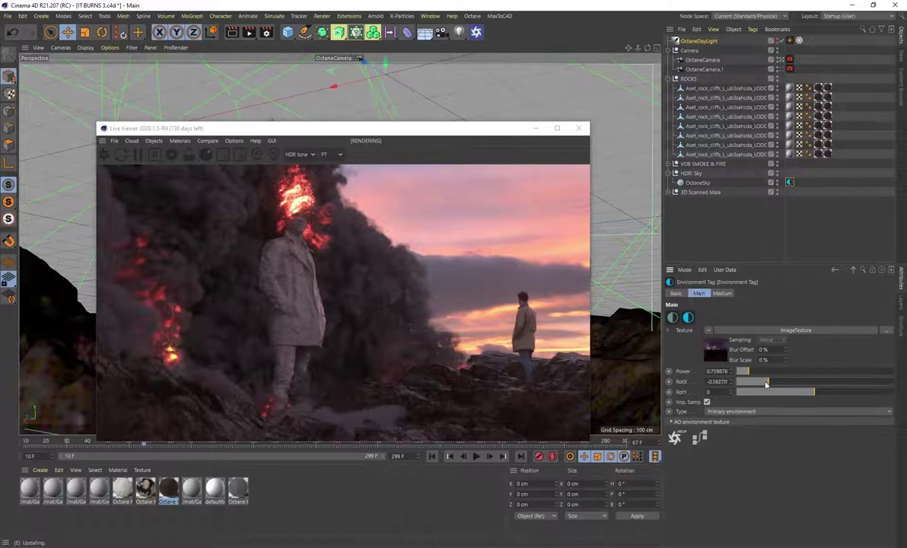
left_click_drag(750, 382, 753, 384)
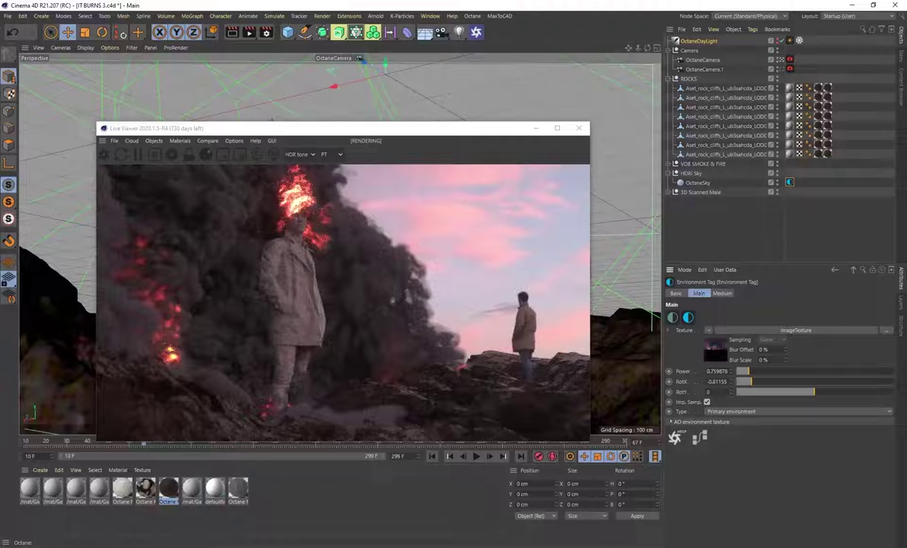
Select the 'HDRI Skies pack 20' part of the sky texture path and switch to the browser.
left_click(716, 354)
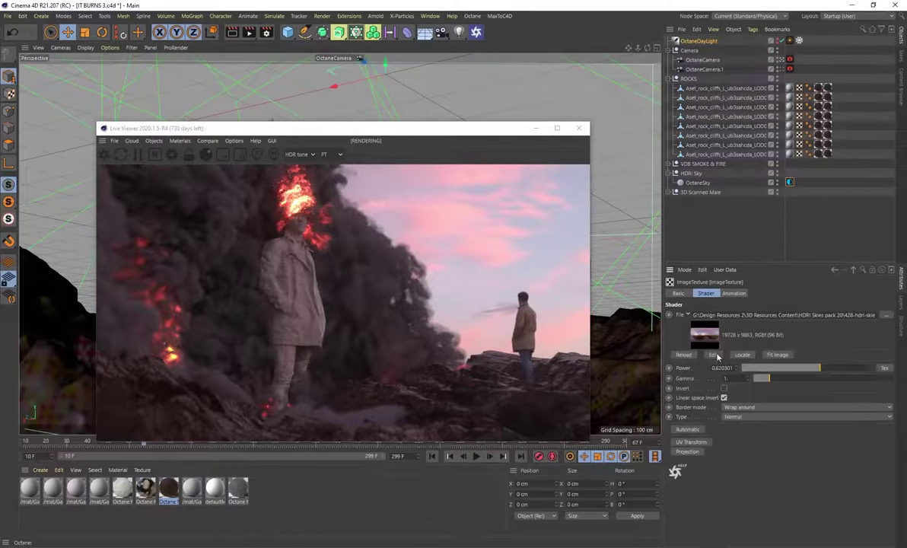
left_click_drag(799, 314, 843, 314)
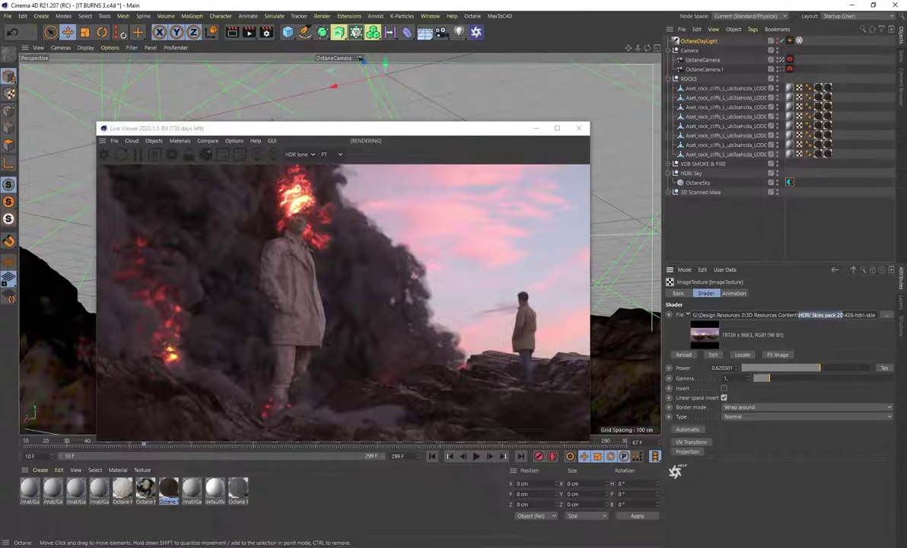
key("alt+Tab")
key("ctrl+shift+Tab")
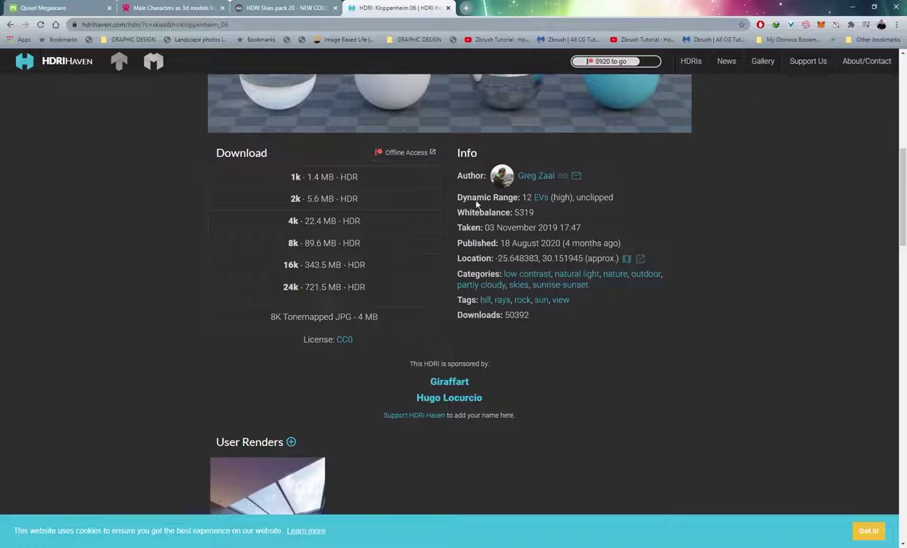
key("F5")
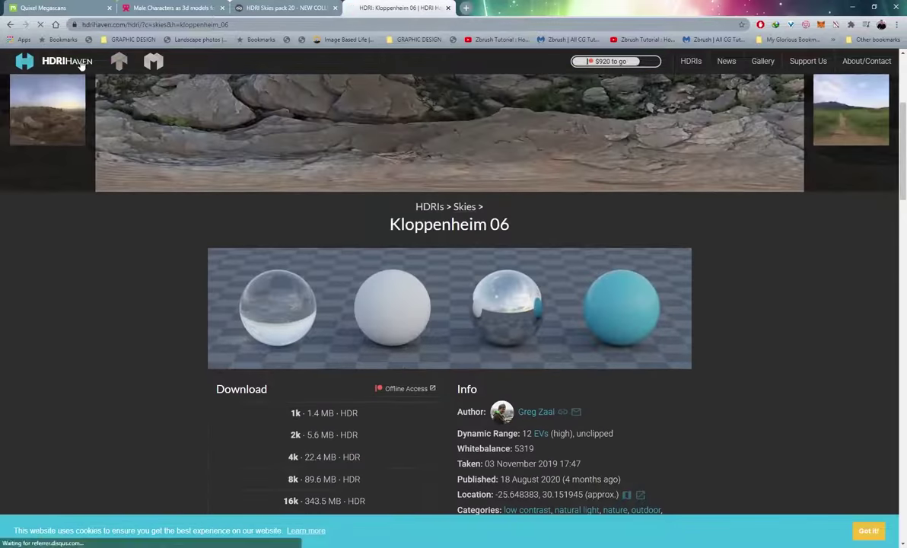
left_click(82, 66)
scroll(381, 304, "down", 10)
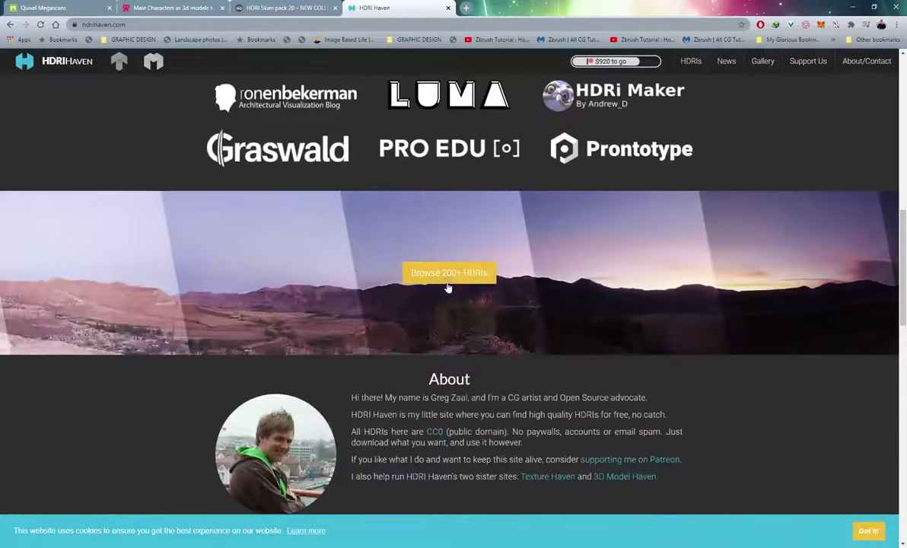
left_click(448, 281)
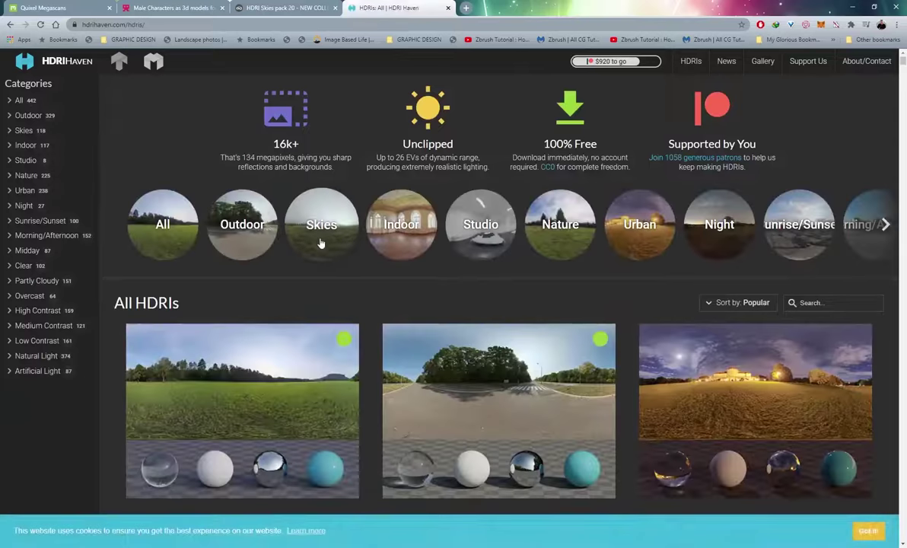
left_click(318, 225)
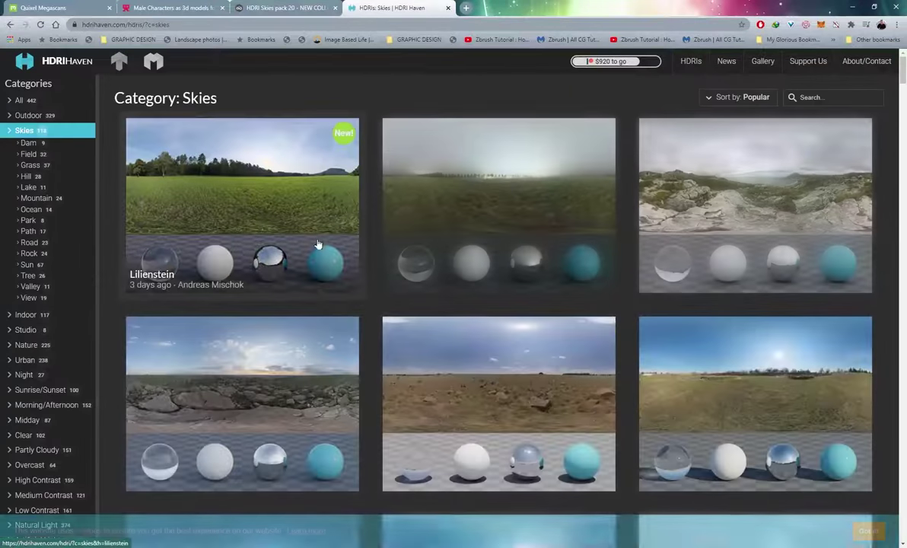
scroll(381, 411, "down", 2)
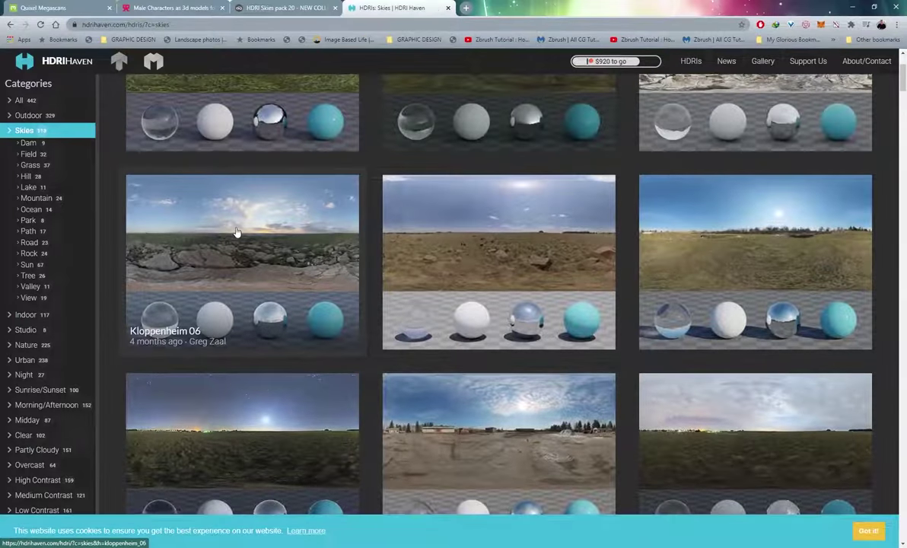
left_click(237, 232)
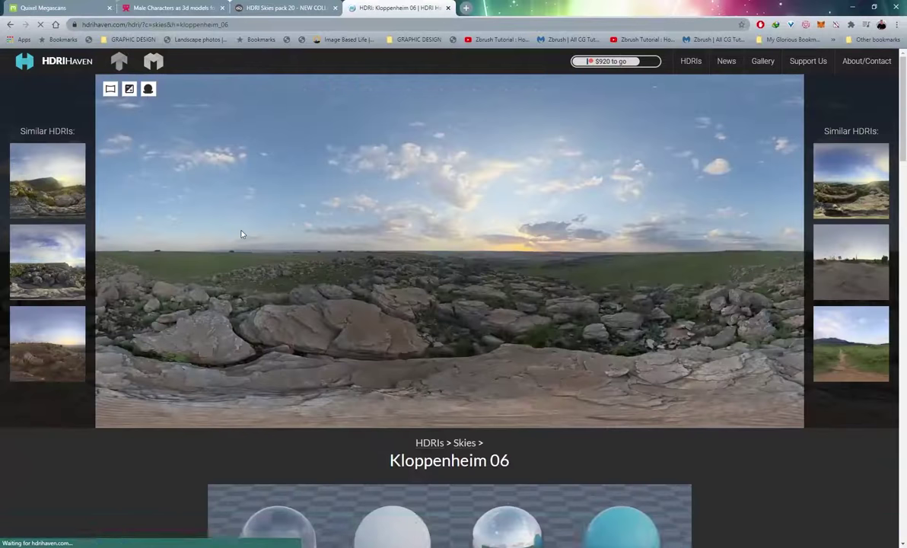
scroll(758, 209, "down", 4)
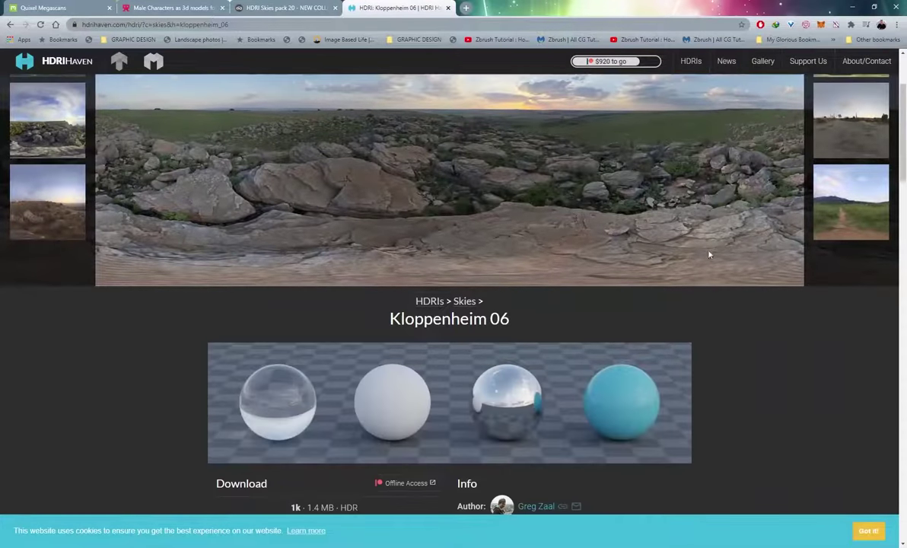
scroll(414, 172, "down", 2)
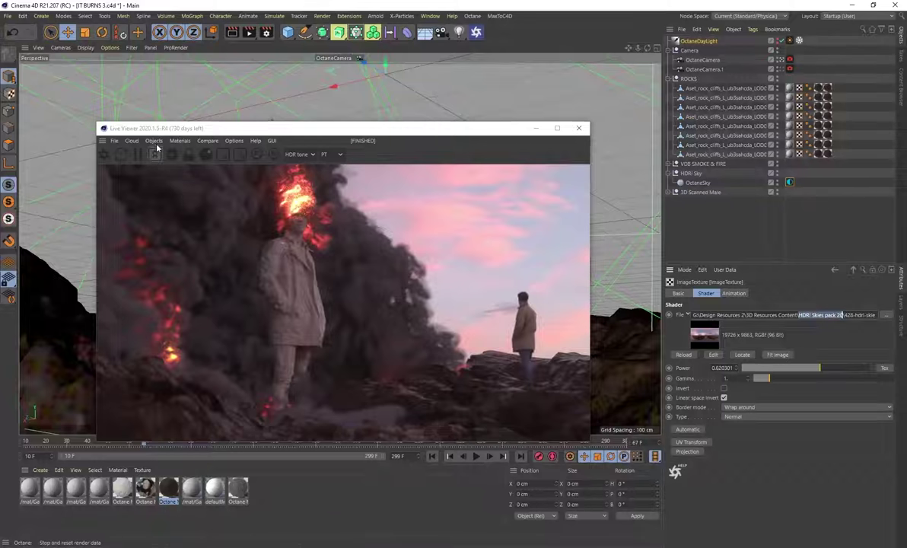
left_click(154, 141)
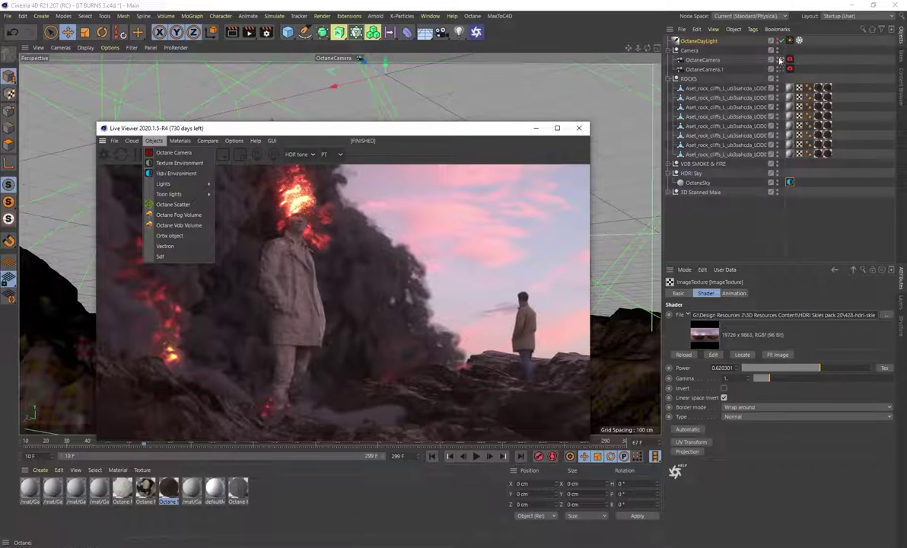
left_click(791, 183)
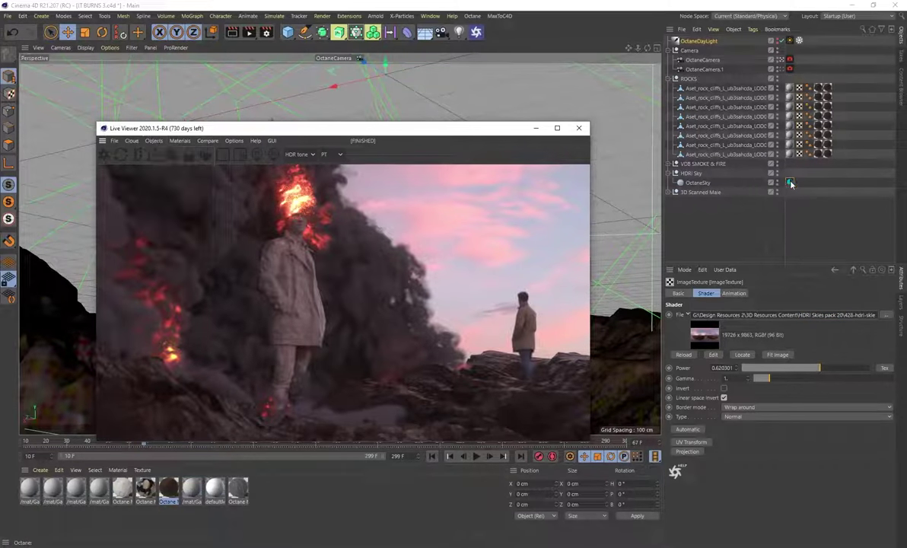
left_click(852, 271)
left_click(715, 354)
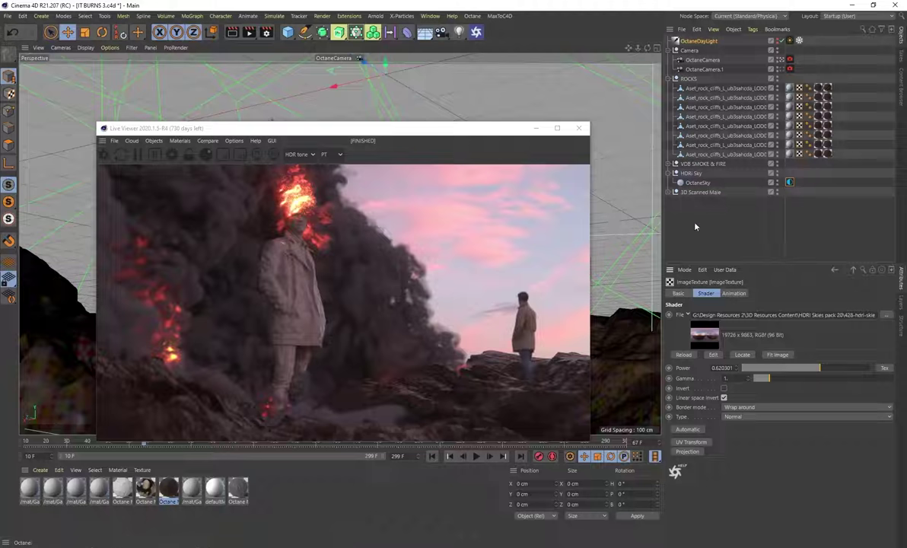
left_click(698, 183)
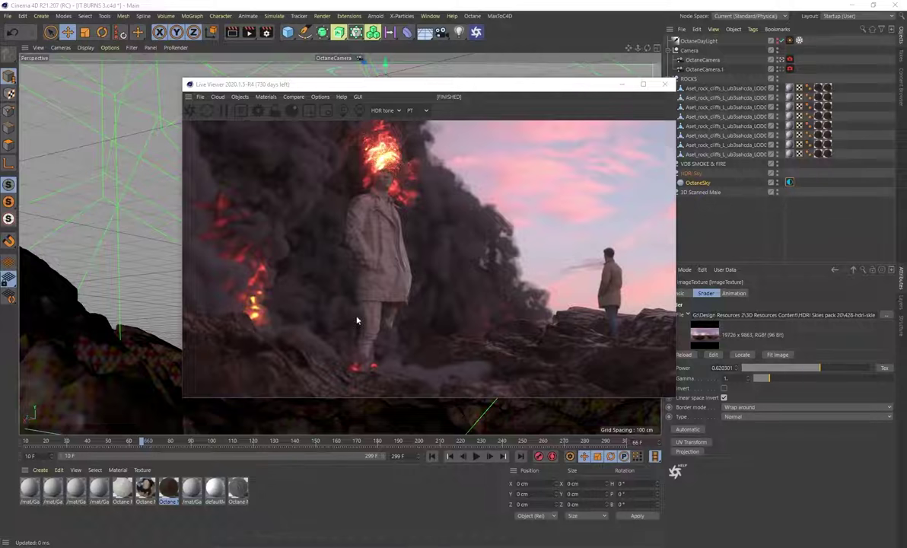
Play the Cinema 4D animation to frame 69, then bring up EmberGen's fire simulation.
left_click(480, 459)
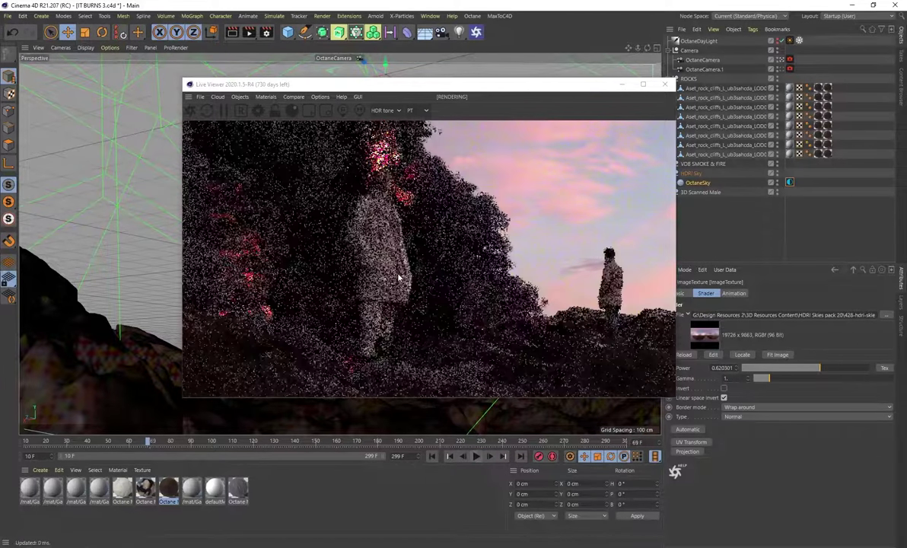
key("F8")
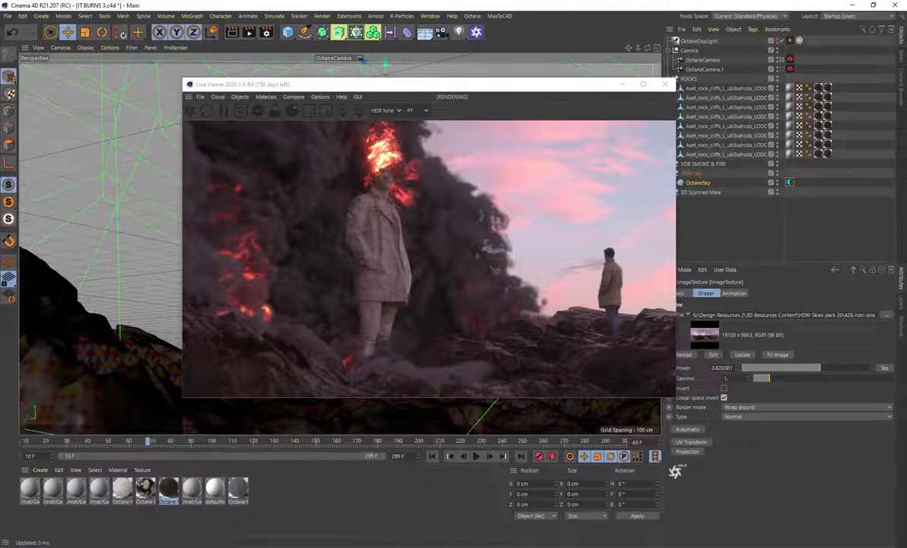
left_click(288, 526)
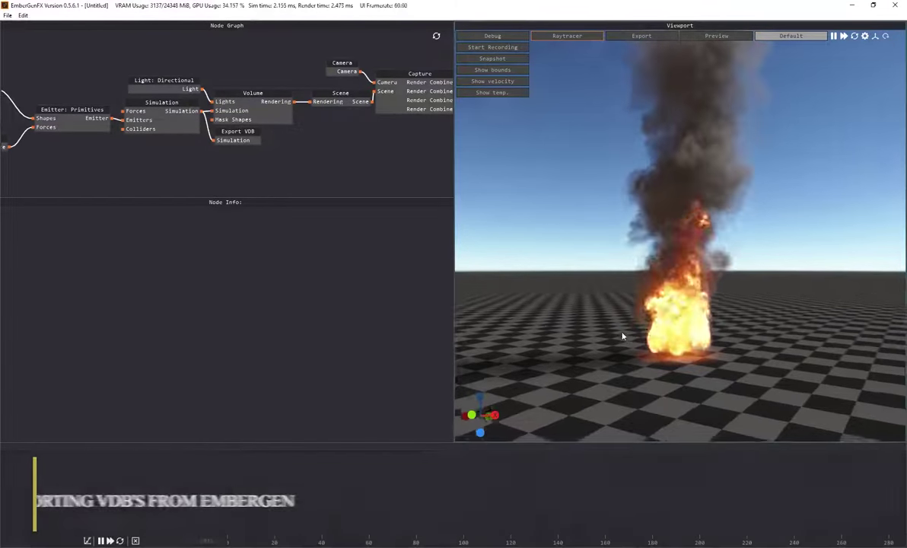
Raise the Emitter: Primitives additional pressure rate to 32.083 %/s and orbit to inspect the fire.
left_click_drag(622, 335, 614, 263)
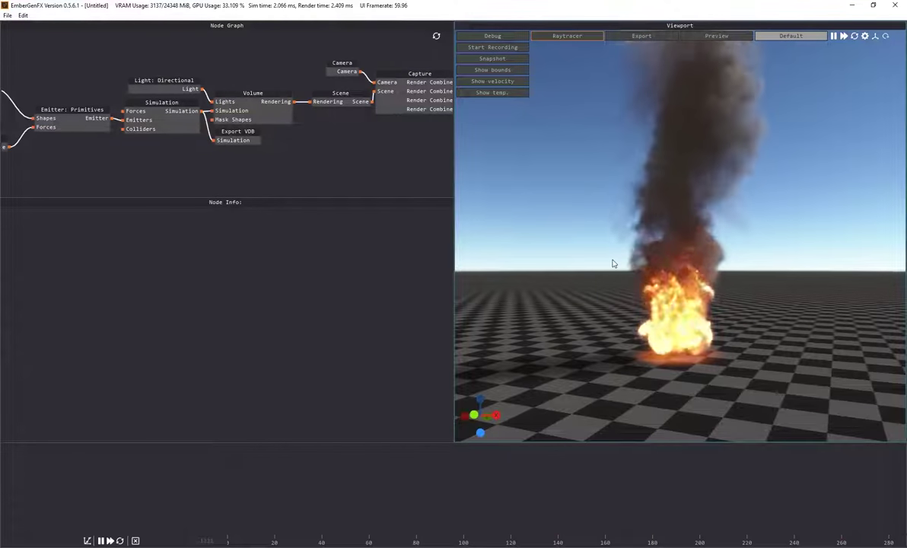
scroll(160, 163, "down", 4)
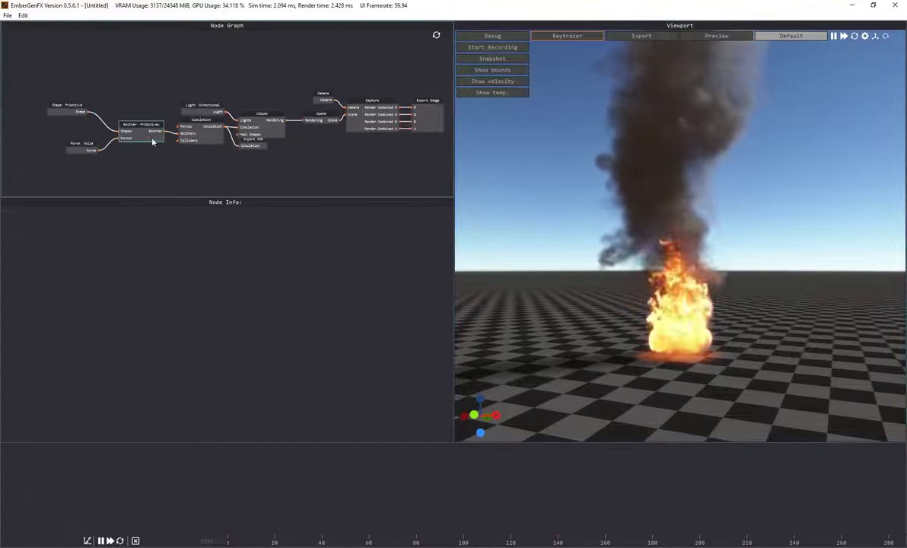
scroll(152, 142, "up", 3)
left_click(134, 123)
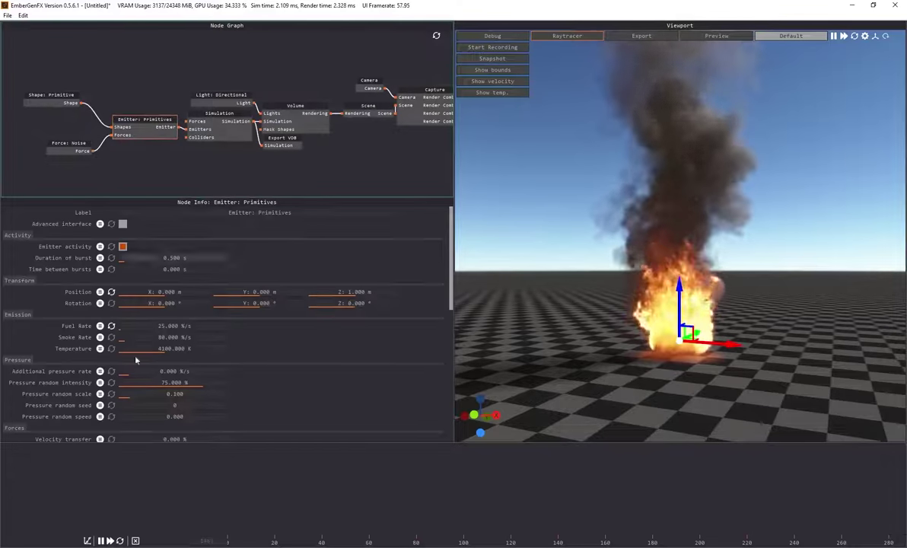
left_click_drag(131, 372, 126, 374)
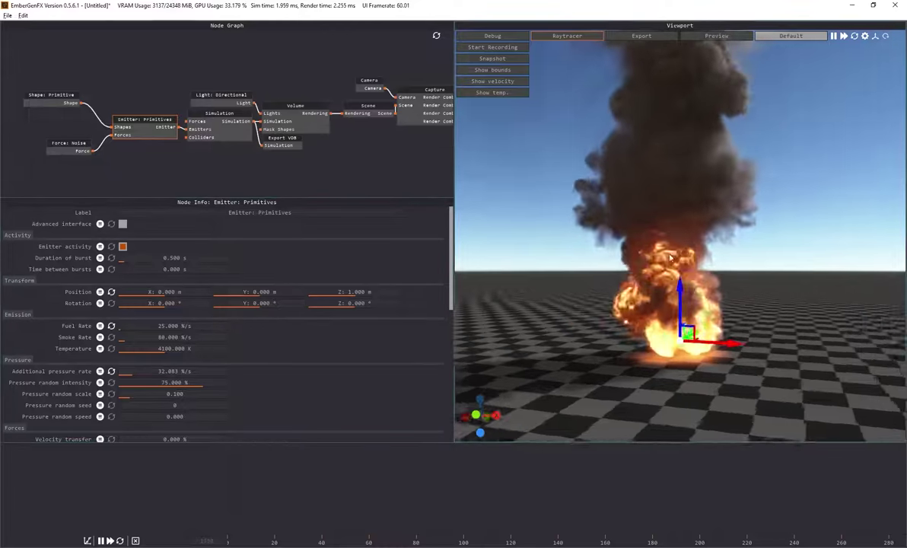
left_click_drag(671, 258, 705, 254)
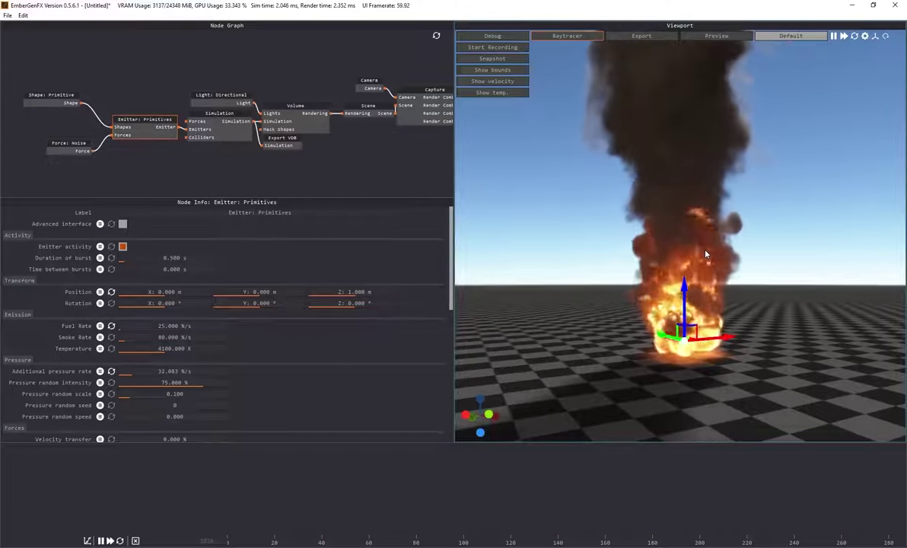
left_click_drag(650, 223, 586, 221)
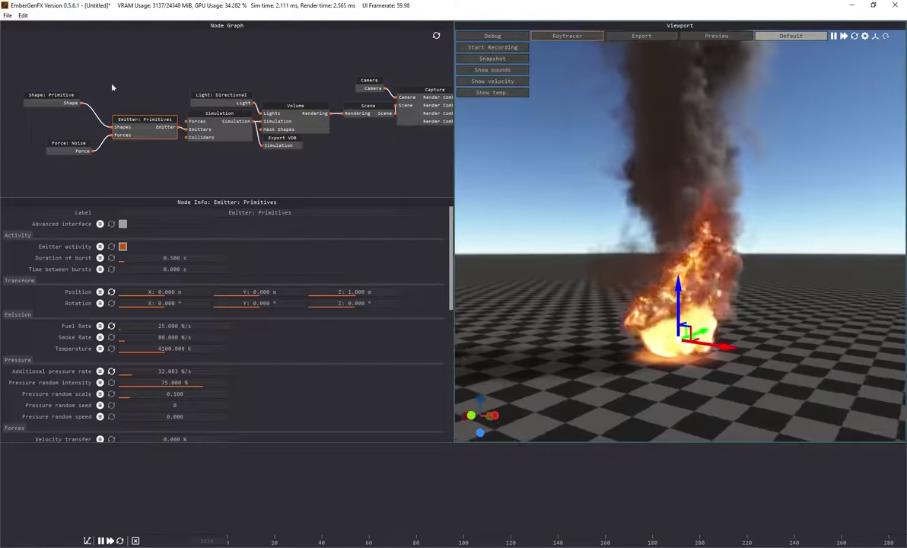
Open the 011-FireTornado.ember preset without saving, then pan the node graph toward the Scene nodes.
left_click(7, 16)
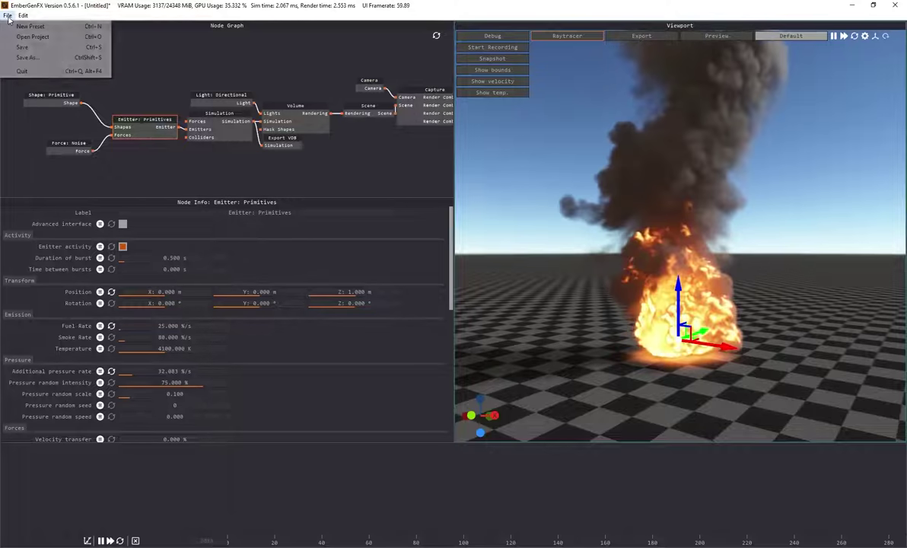
left_click(32, 37)
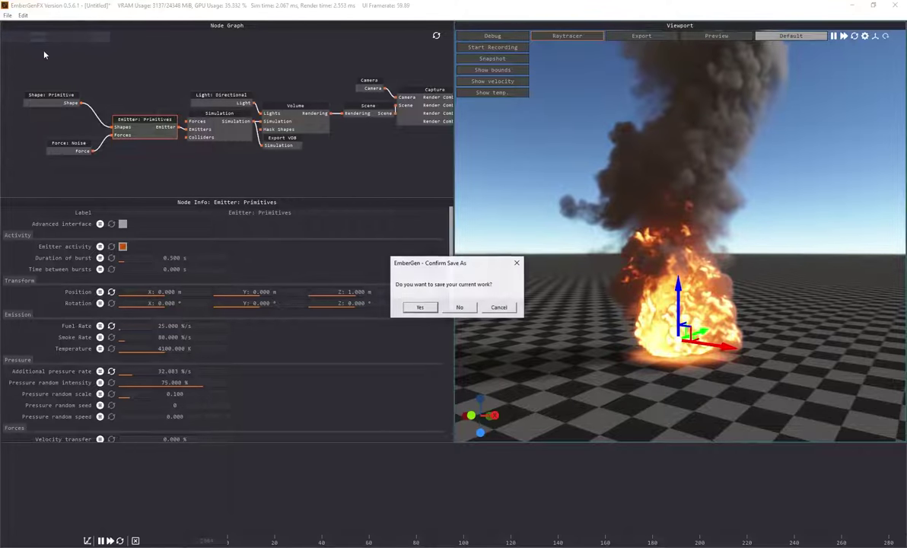
left_click(459, 307)
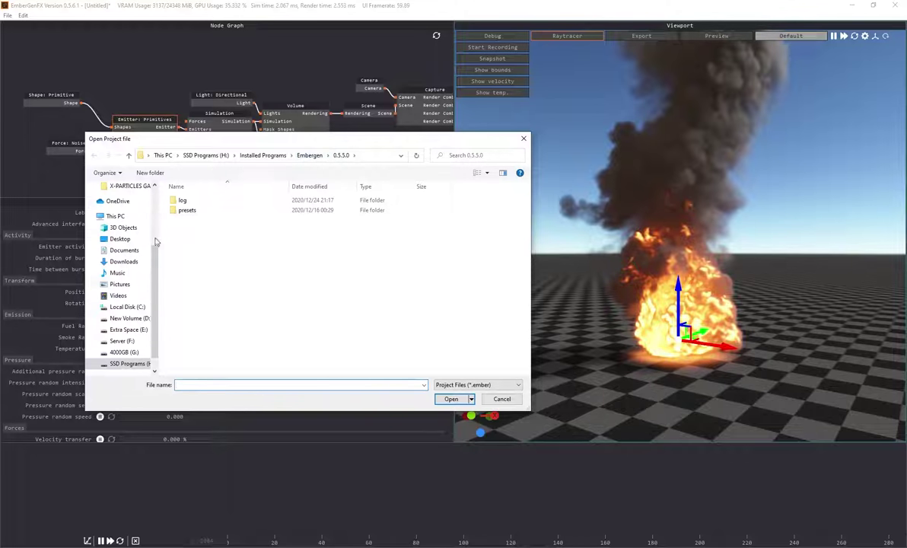
double_click(188, 212)
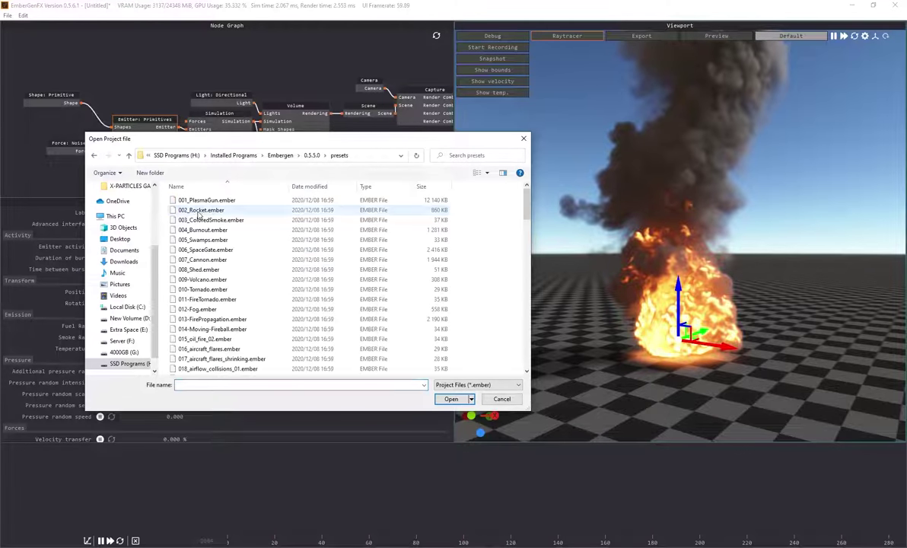
left_click(195, 300)
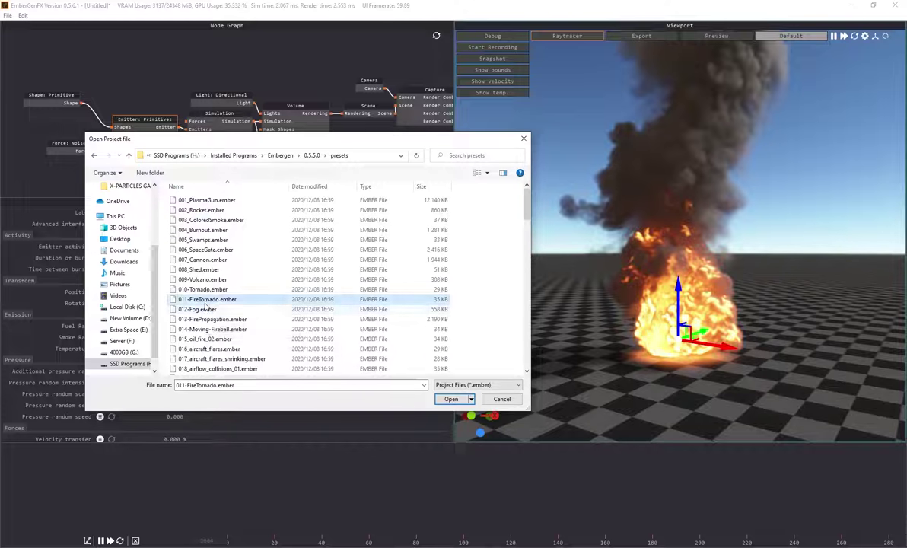
left_click(450, 399)
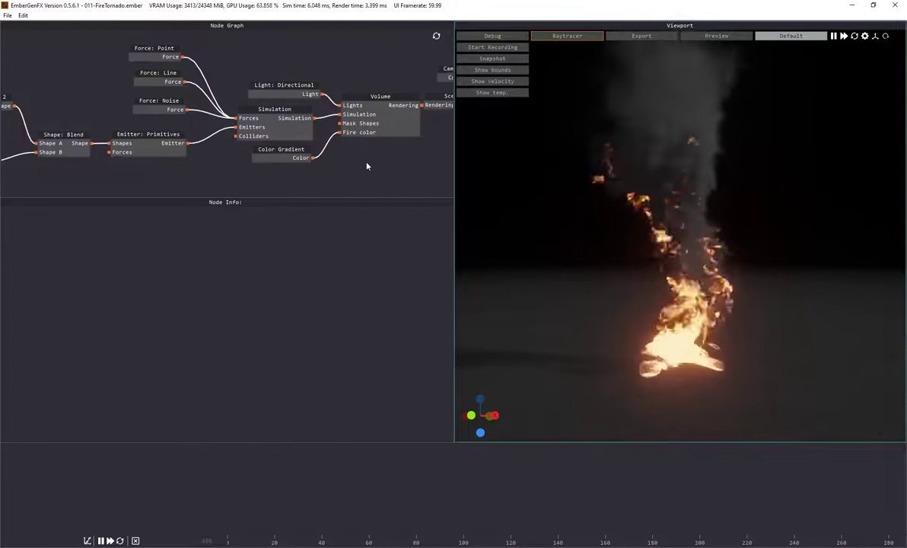
middle_click_drag(367, 166, 255, 143)
Connect a new Export VDB node to the Simulation node's output.
left_click(197, 106)
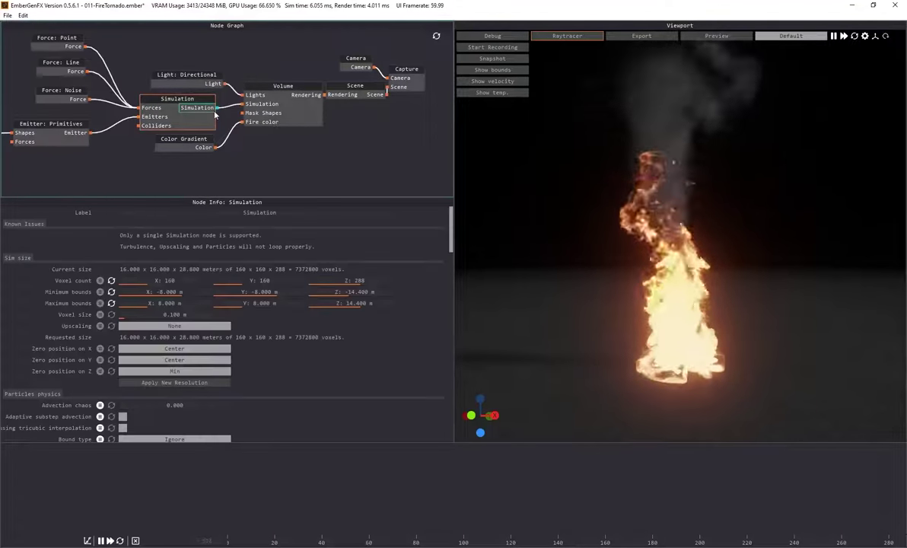
left_click_drag(222, 120, 270, 167)
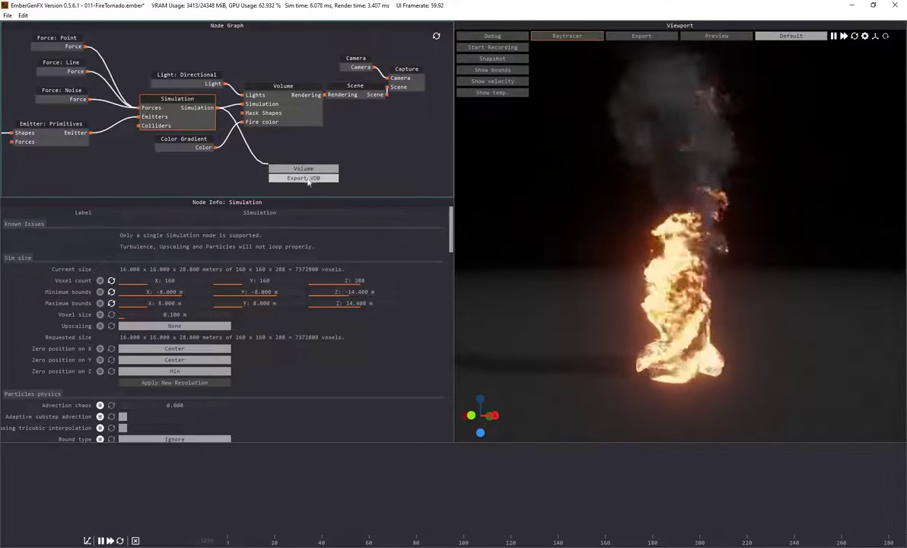
left_click(304, 178)
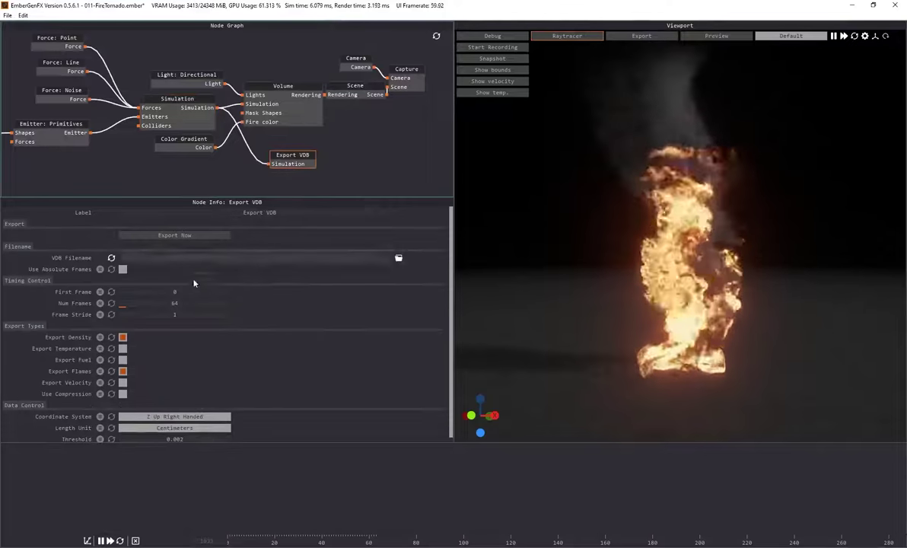
Save the VDB export as vdbtutorial inside a new 'VDB TUTORIAL' folder on the Desktop.
left_click(398, 258)
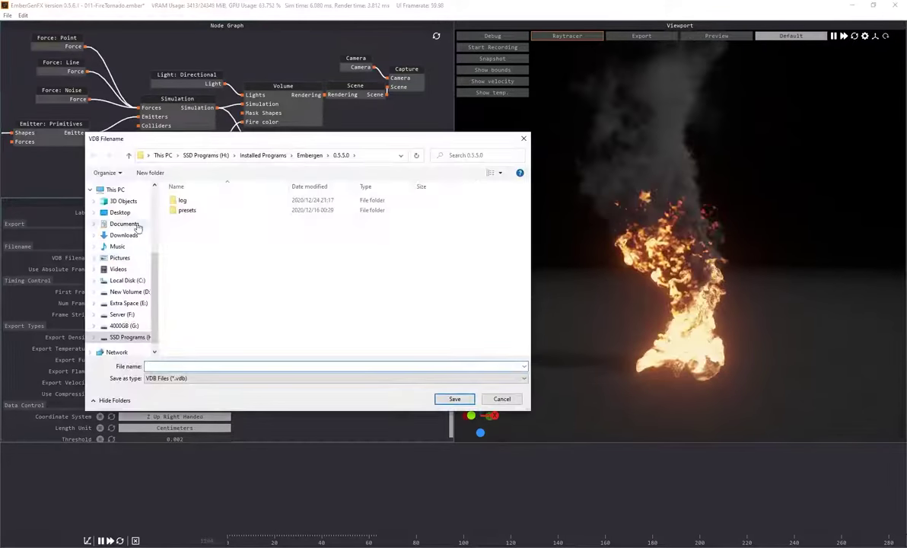
left_click(120, 212)
right_click(310, 278)
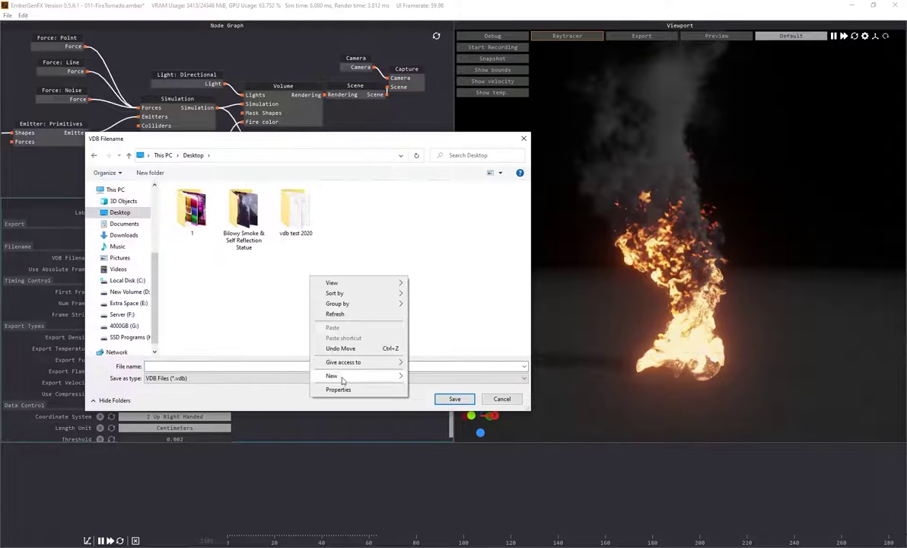
mouse_move(340, 376)
left_click(430, 377)
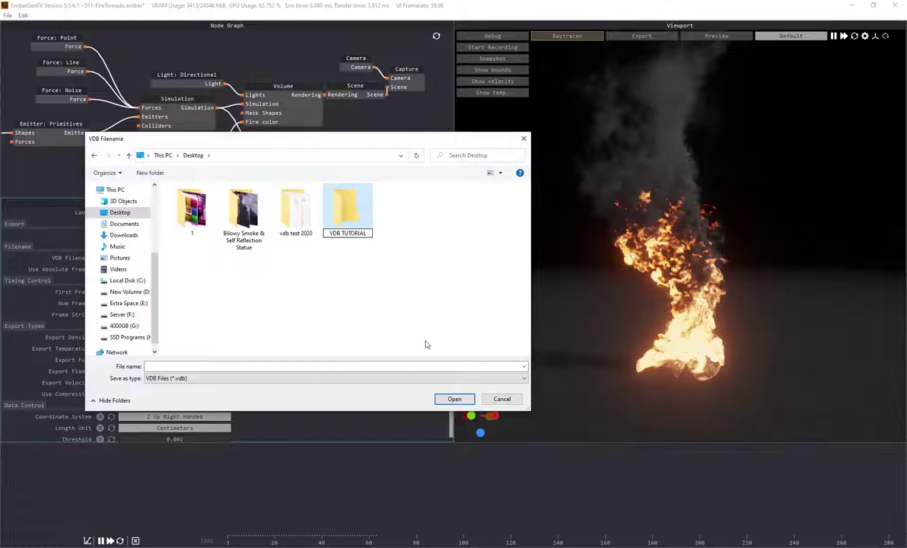
double_click(339, 217)
left_click(219, 366)
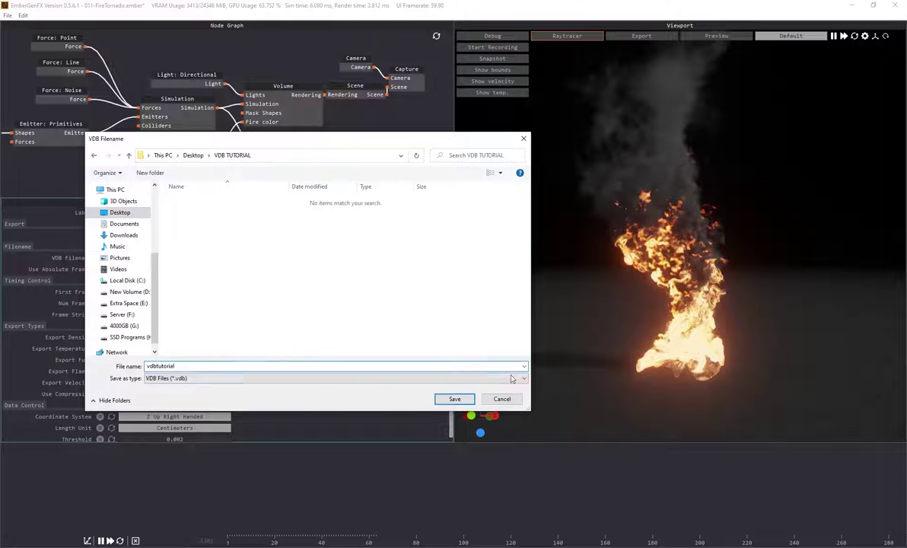
left_click(460, 399)
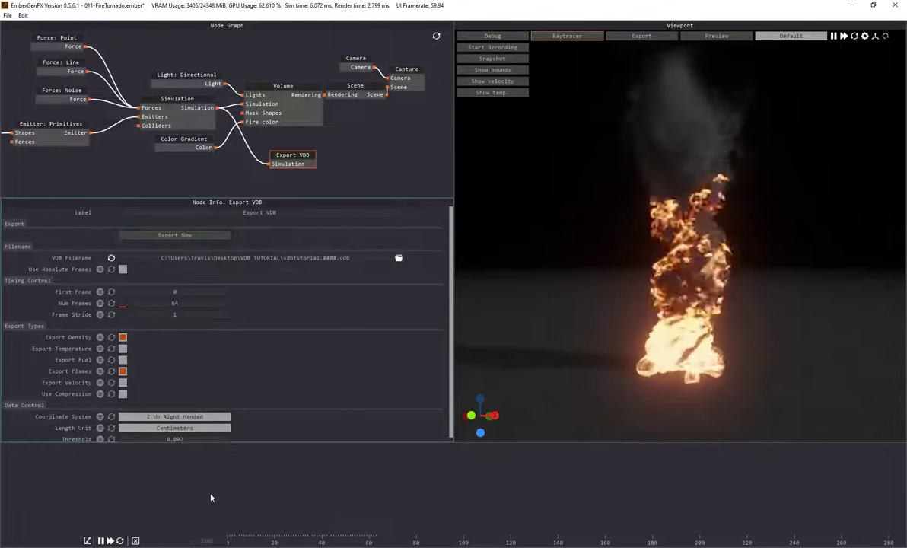
Reset and replay the fire simulation to judge a good starting frame.
key("space")
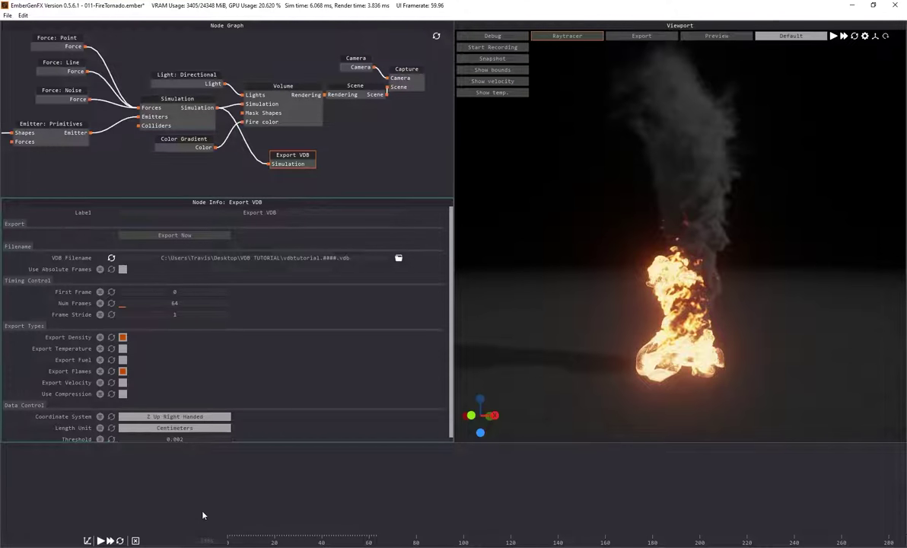
key("r")
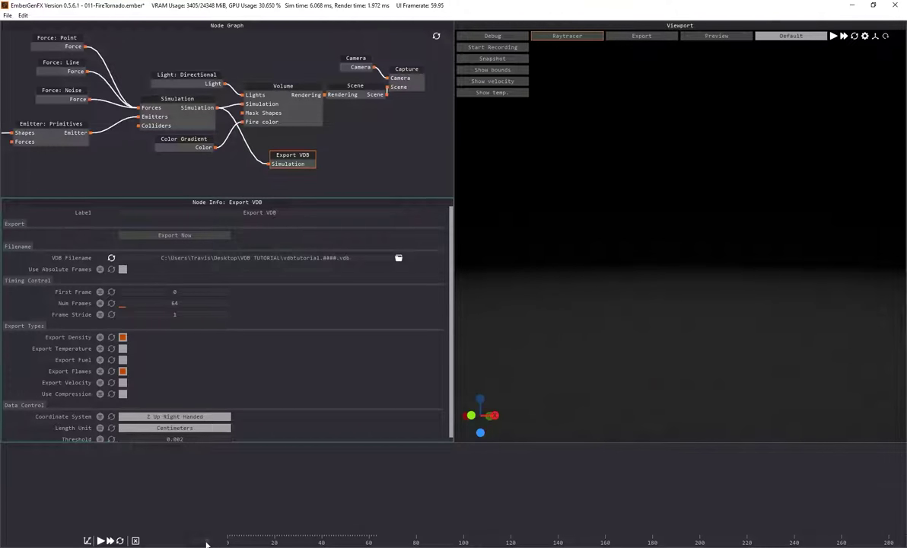
key("space")
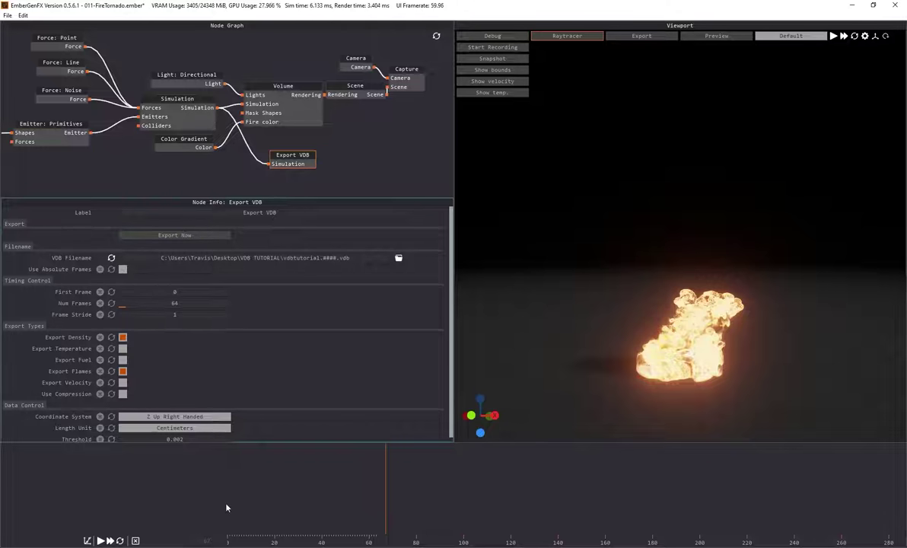
key("space")
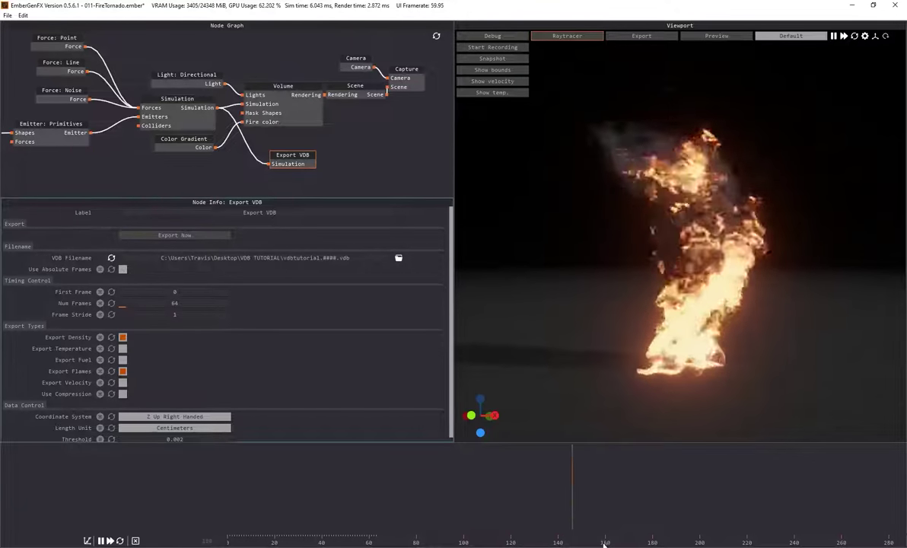
key("space")
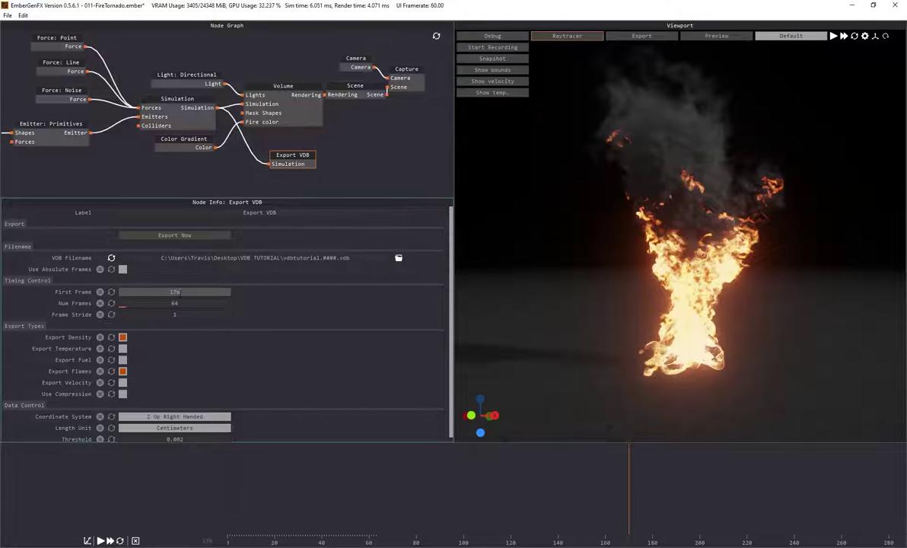
Set the Export VDB First Frame to 170 and Num Frames to 300.
double_click(178, 291)
type("170")
key("Return")
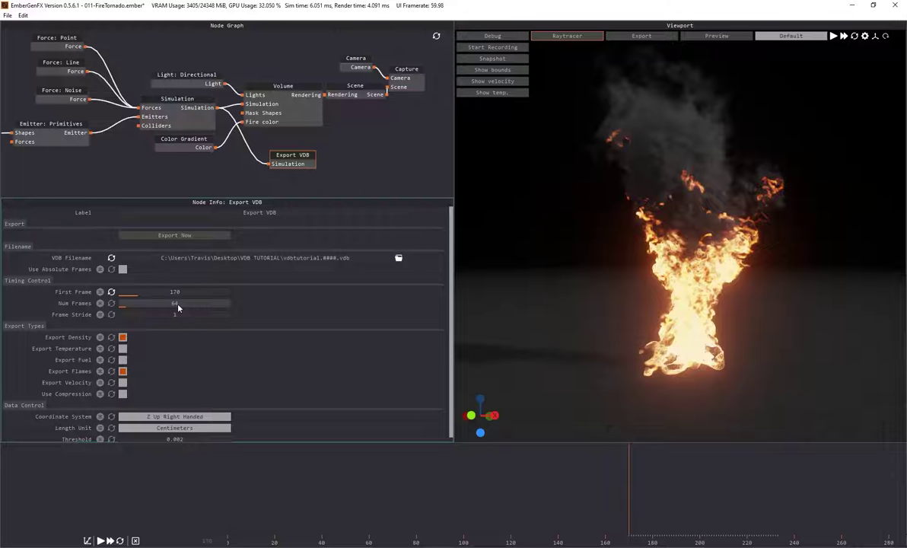
double_click(178, 305)
type("100")
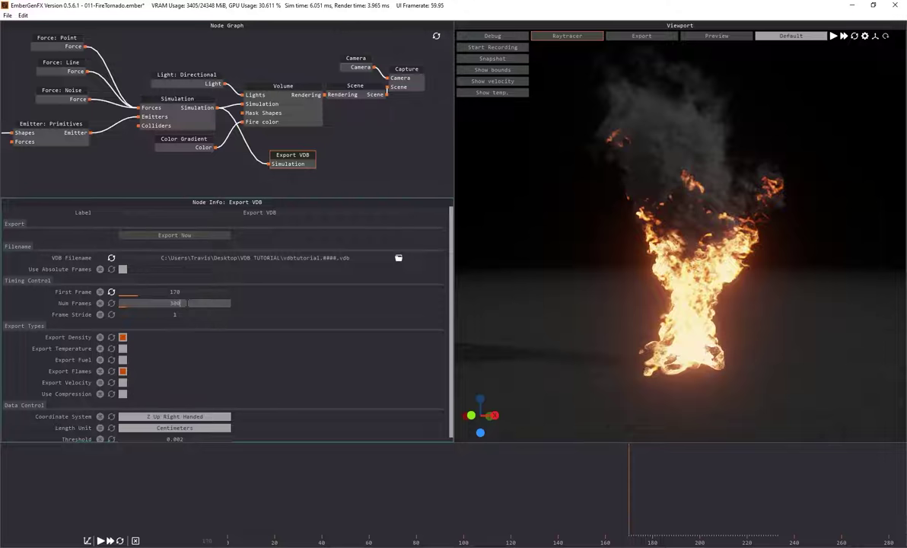
key("Return")
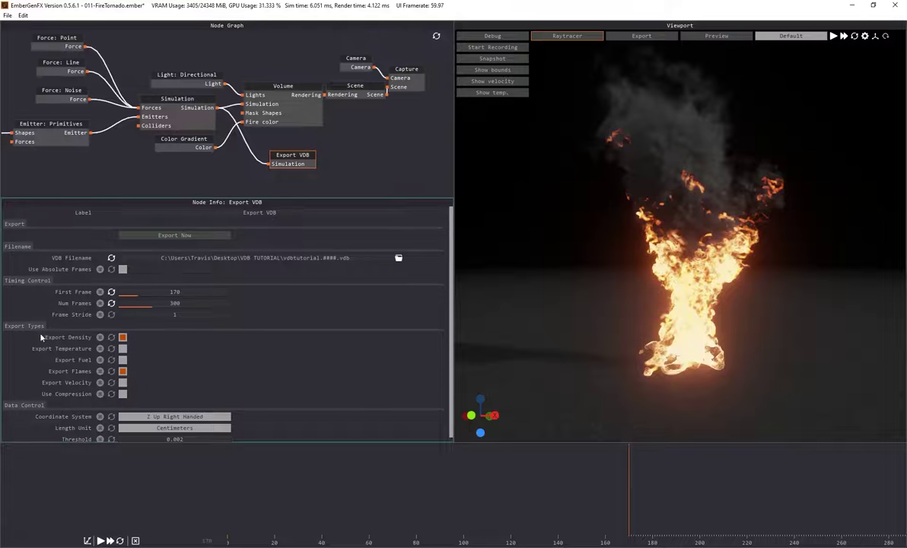
scroll(28, 351, "down", 1)
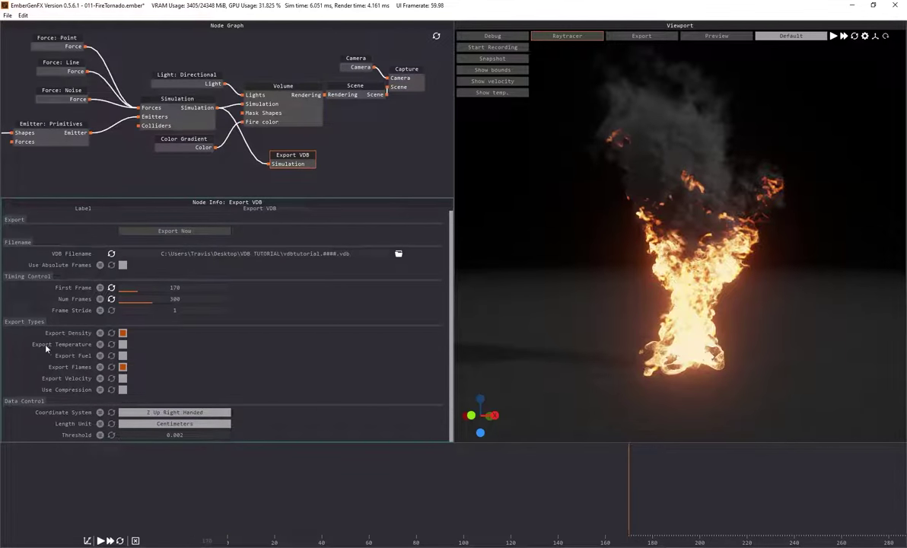
Enable Export Temperature and Export Velocity in the Export VDB node.
left_click(123, 344)
left_click(123, 378)
left_click(111, 378)
left_click(124, 380)
Set the coordinate system to Y Up Right Handed and export the VDB sequence.
left_click(157, 412)
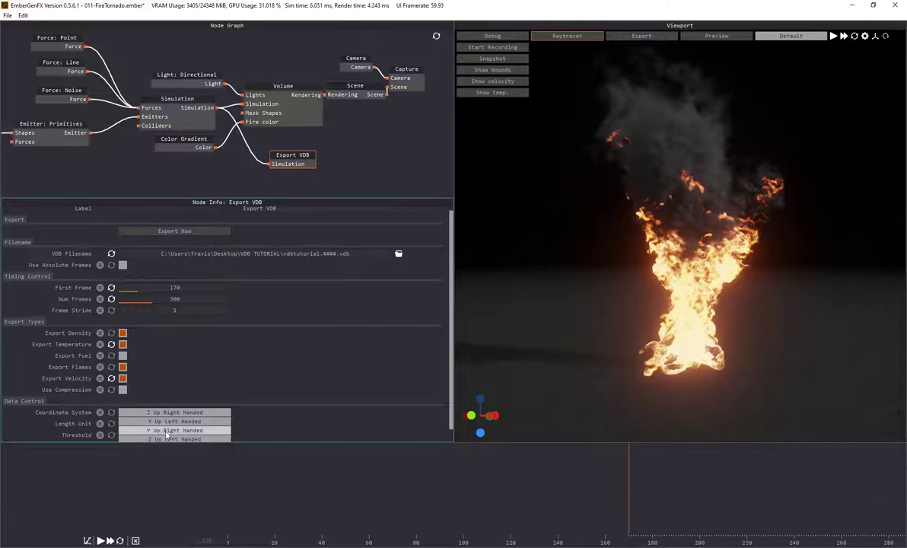
left_click(152, 431)
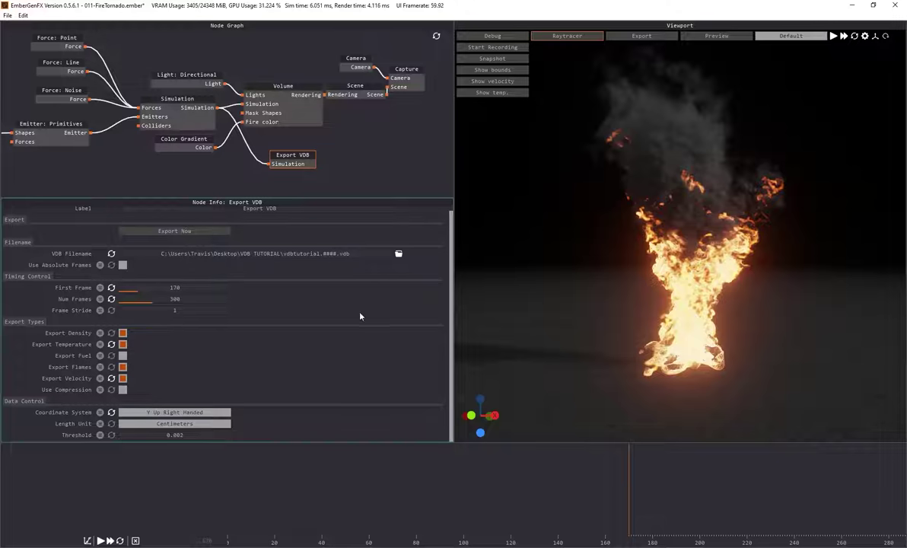
left_click(169, 231)
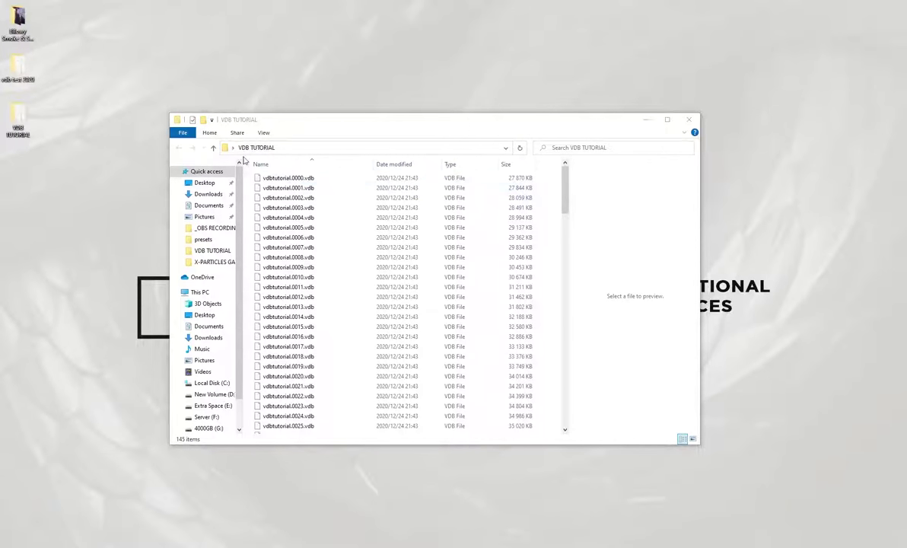
left_click_drag(289, 124, 275, 121)
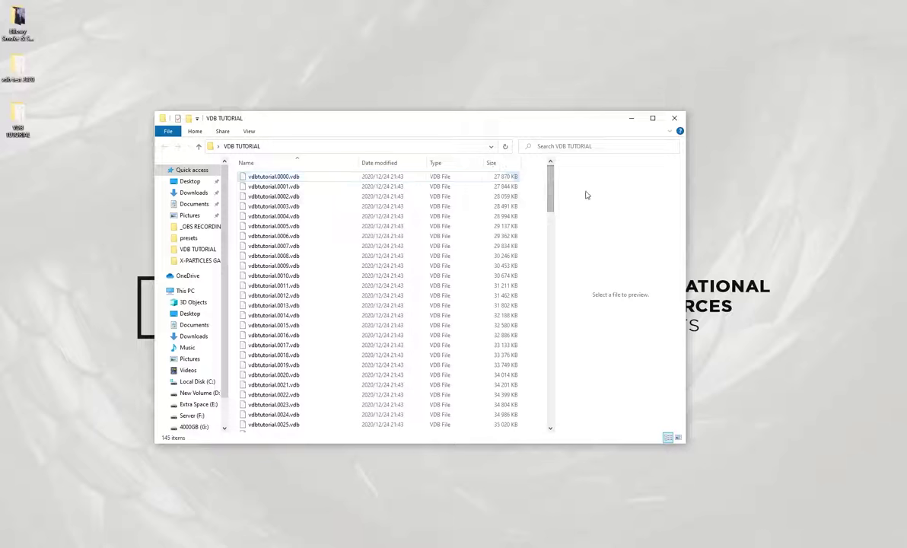
left_click_drag(550, 191, 550, 400)
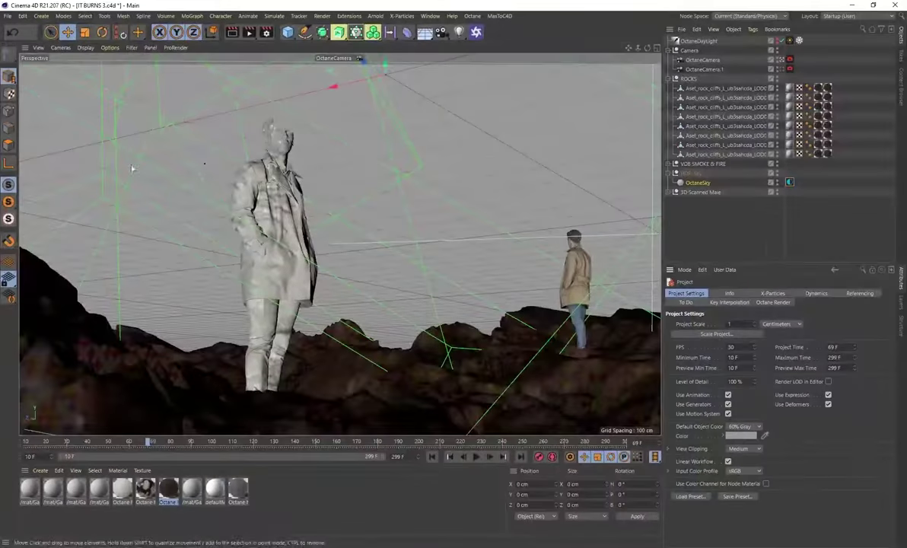
Create a new empty Cinema 4D scene and open the Octane Live Viewer.
left_click(7, 16)
left_click(22, 25)
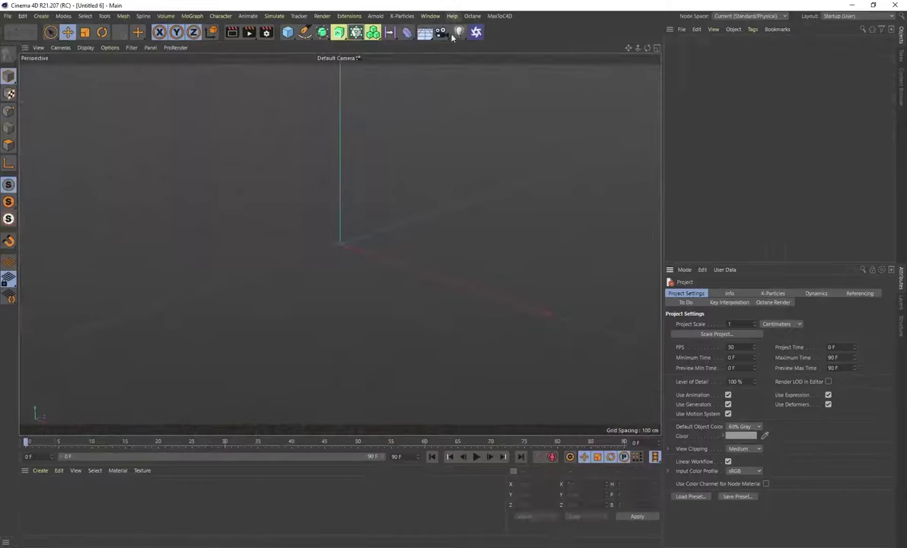
left_click(475, 32)
Add an Octane Vdb Volume and browse for its VDB file.
left_click(246, 193)
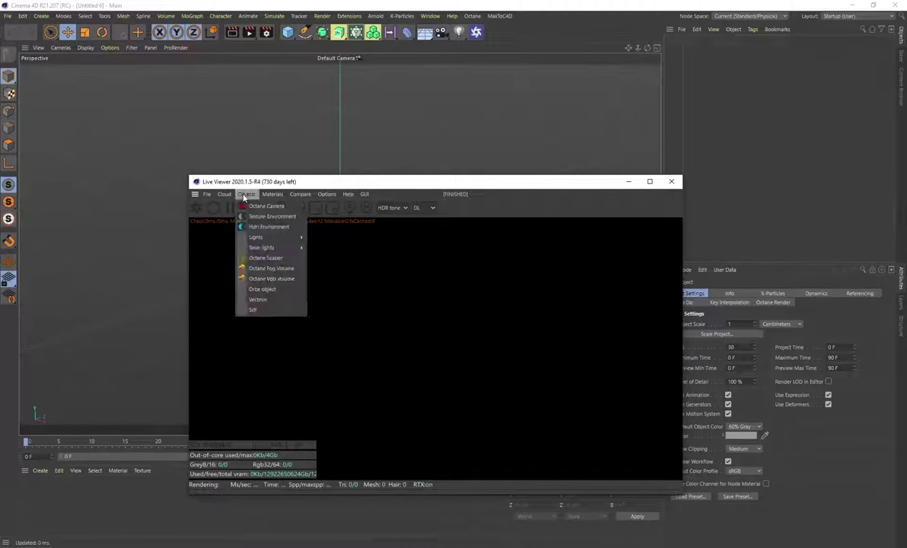
left_click(271, 279)
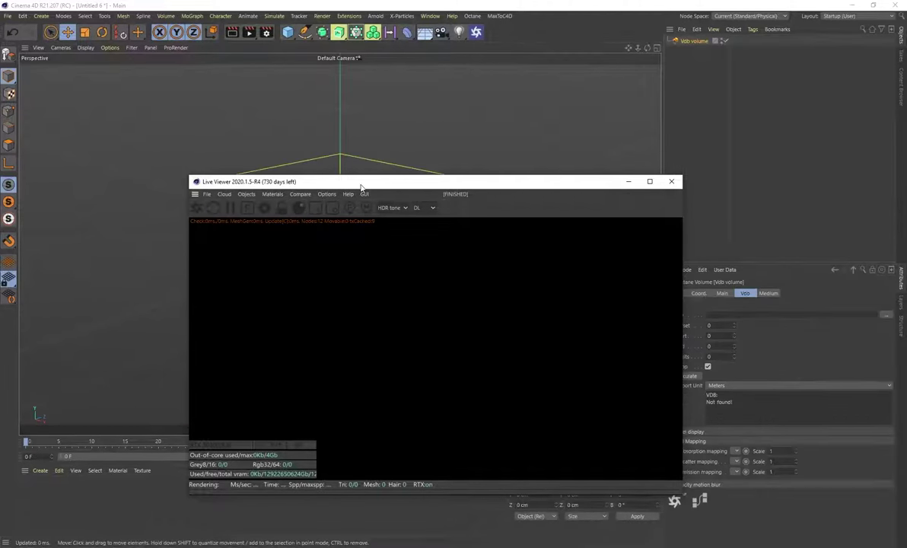
left_click_drag(370, 185, 287, 352)
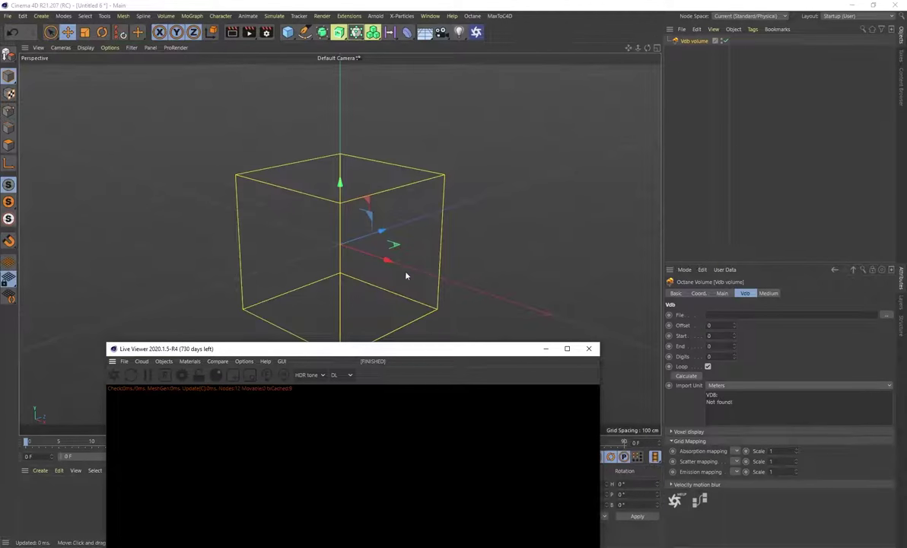
left_click(695, 46)
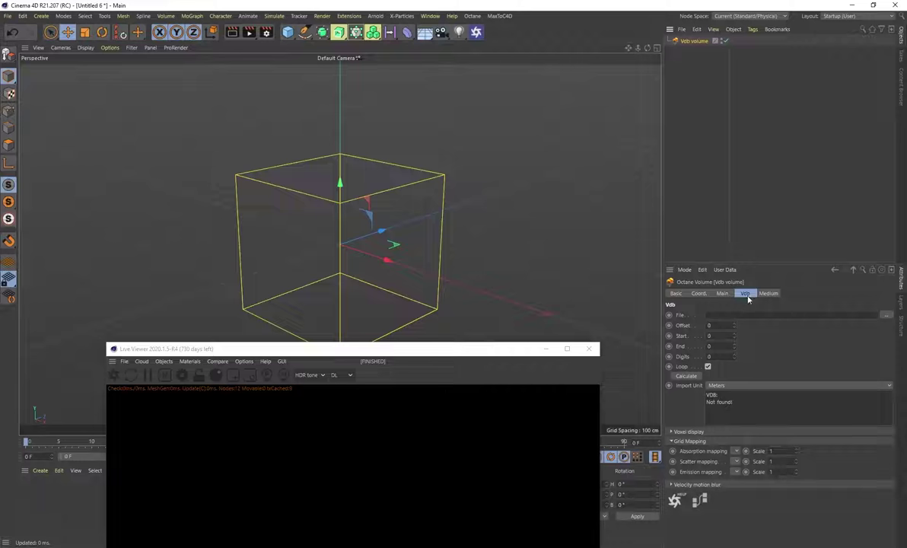
left_click(886, 315)
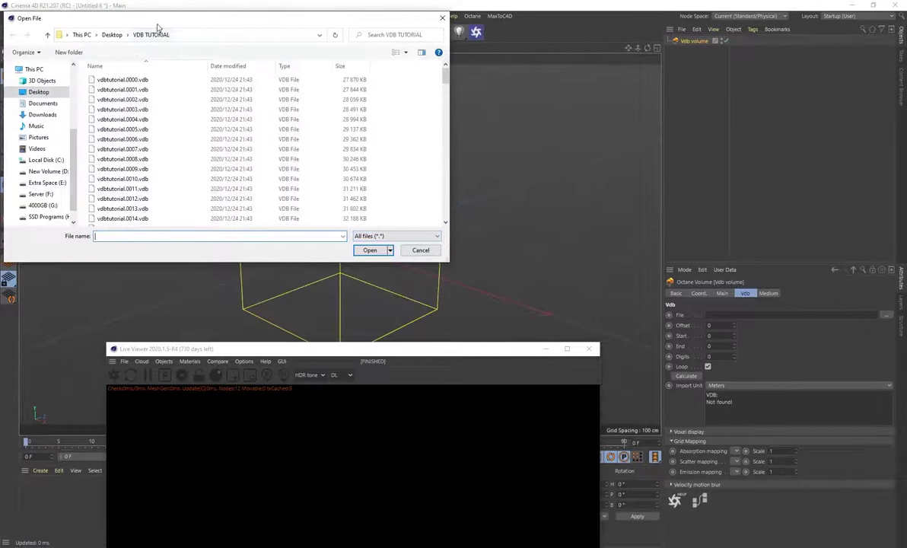
Load vdbtutorial.0000.vdb into the Vdb volume and set the sequence End to 144.
left_click(125, 81)
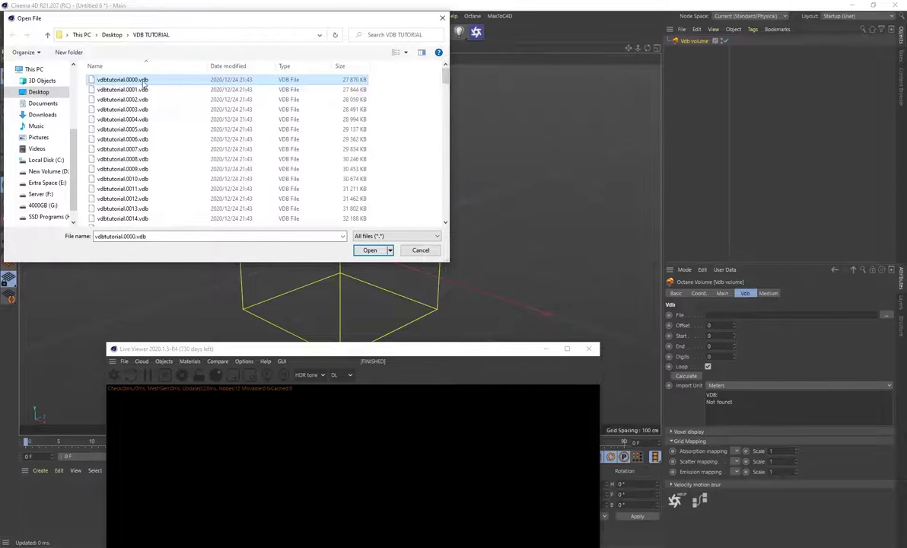
left_click(370, 250)
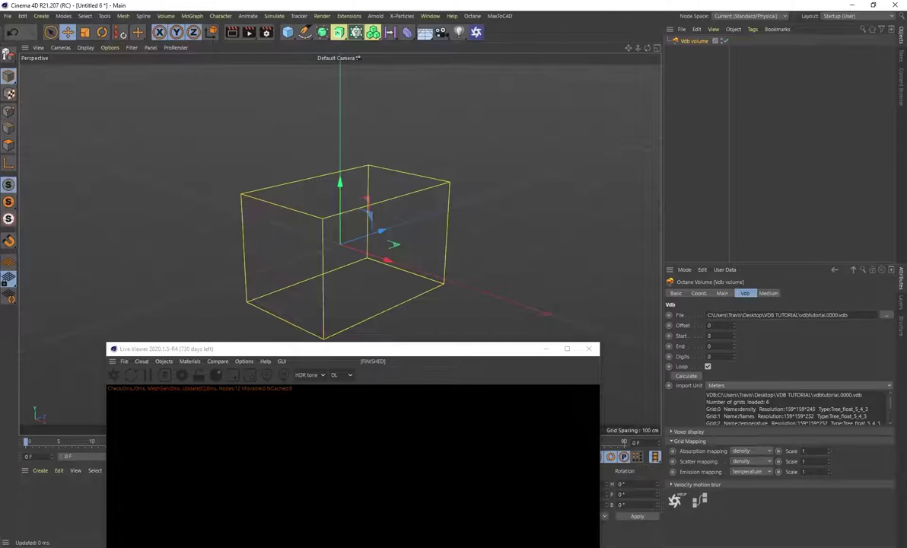
left_click(709, 336)
type("144")
key("Return")
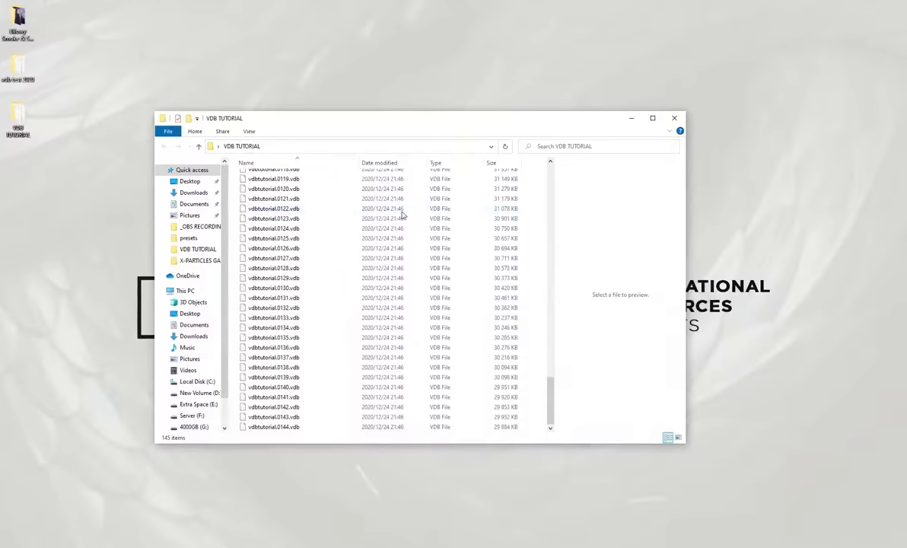
scroll(513, 381, "up", 20)
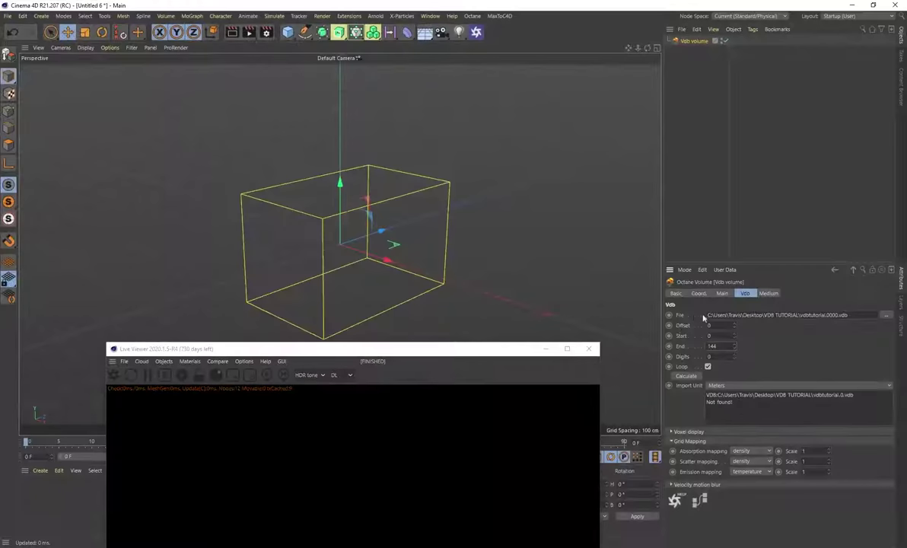
Set Digits to 4 and map absorption, scattering and emission to the flames grid.
left_click(735, 356)
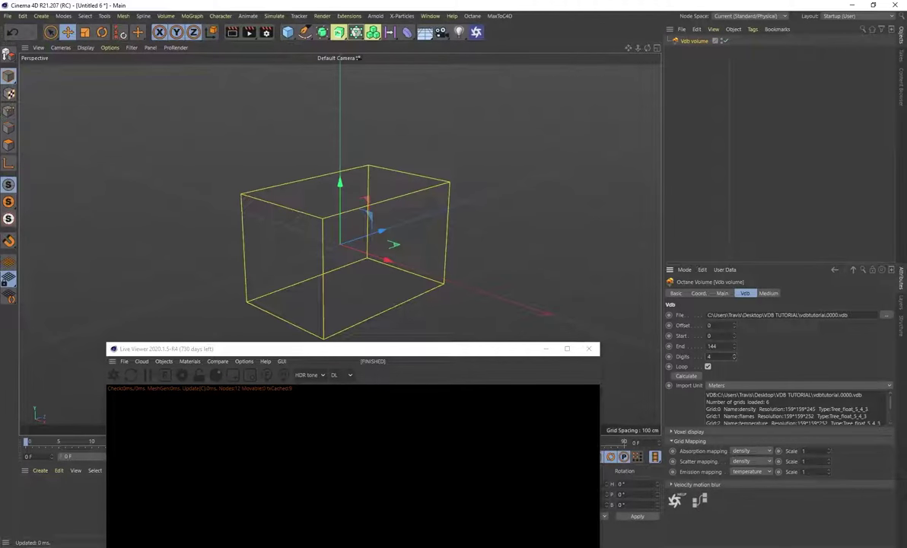
left_click_drag(318, 350, 339, 126)
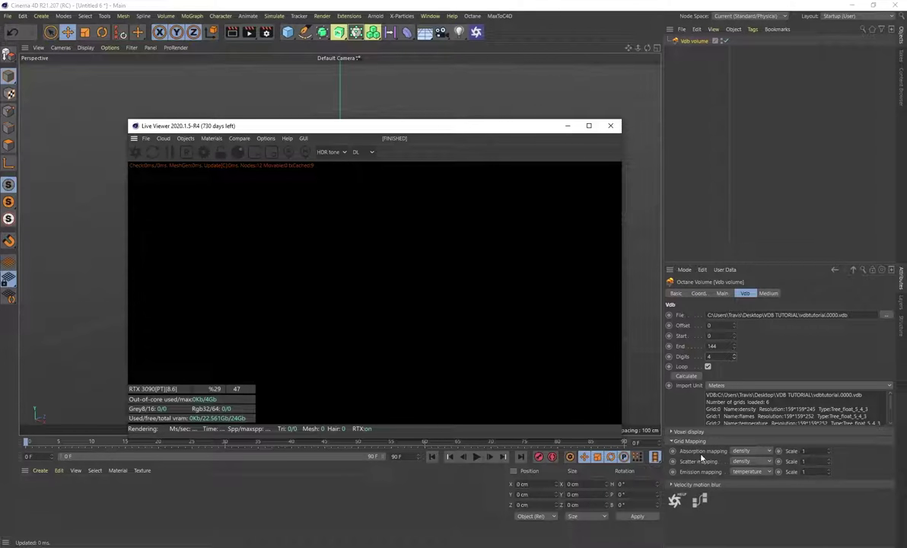
left_click(769, 452)
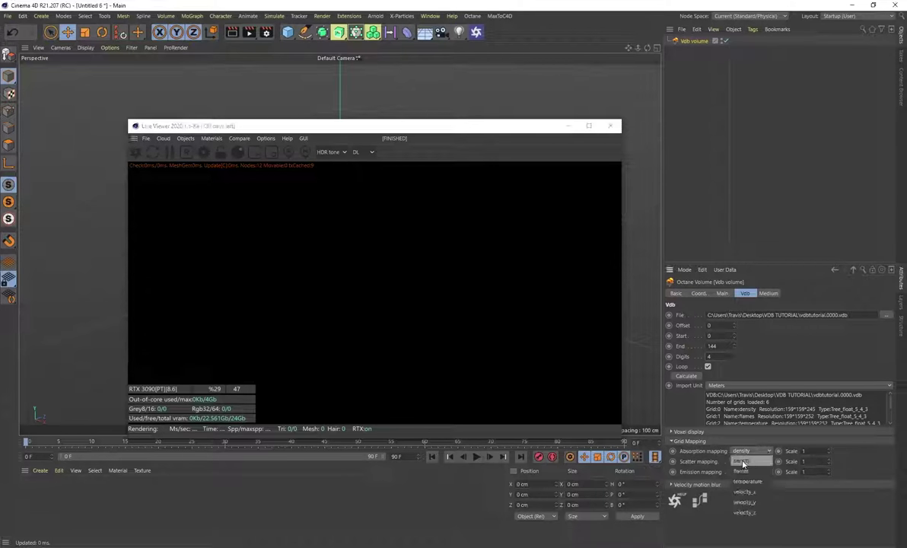
left_click(743, 466)
left_click(768, 472)
left_click(756, 484)
left_click(767, 461)
left_click(750, 475)
left_click(767, 472)
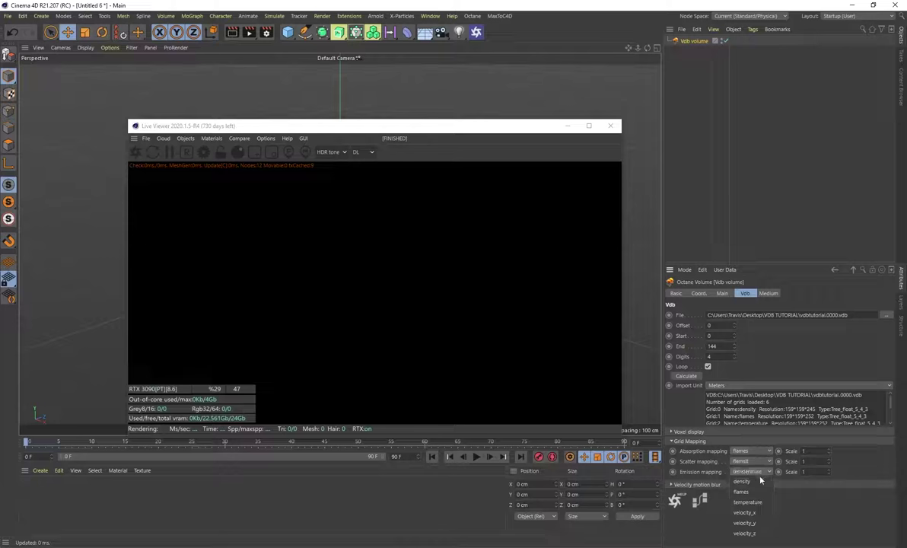
left_click(754, 490)
Restart the Live Viewer render and scrub the timeline to preview the grey smoke frames.
left_click(131, 155)
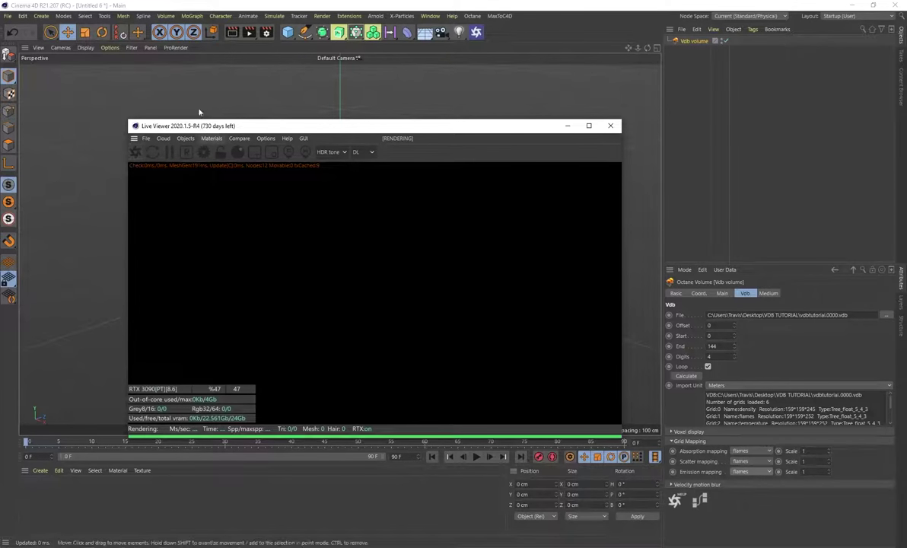
left_click_drag(234, 125, 342, 106)
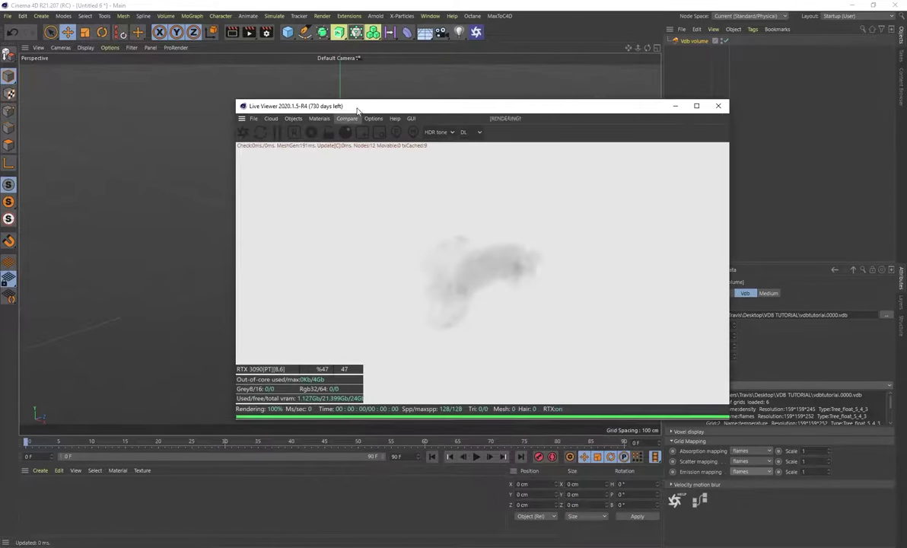
left_click(65, 442)
left_click_drag(84, 447, 311, 444)
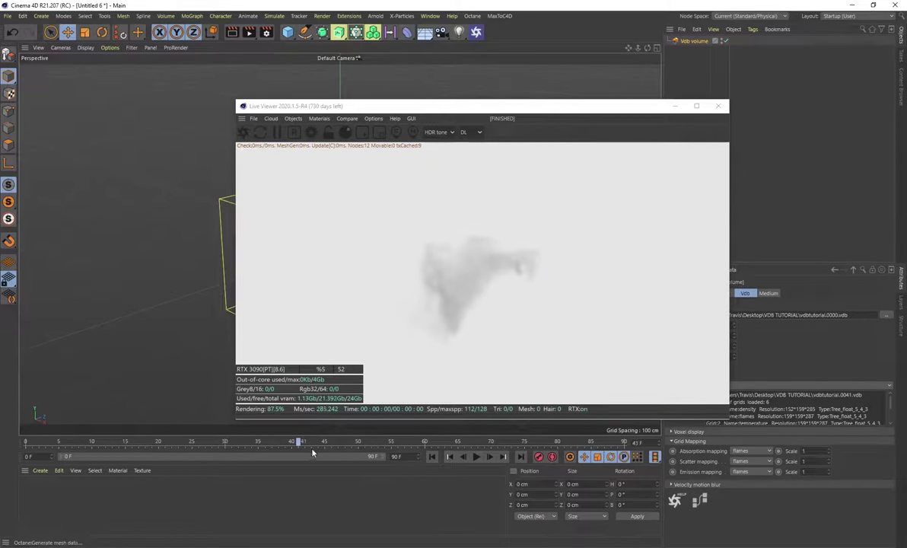
left_click_drag(429, 111, 500, 111)
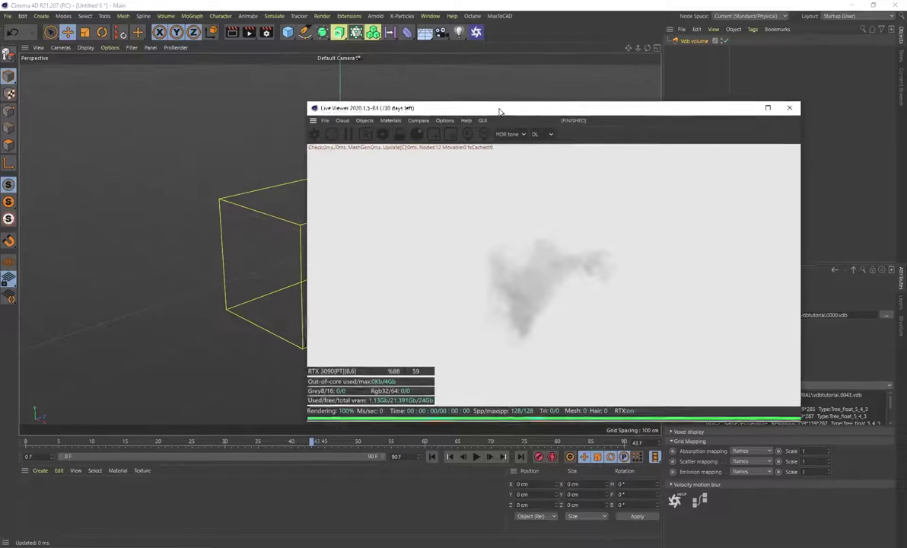
left_click_drag(312, 444, 407, 449)
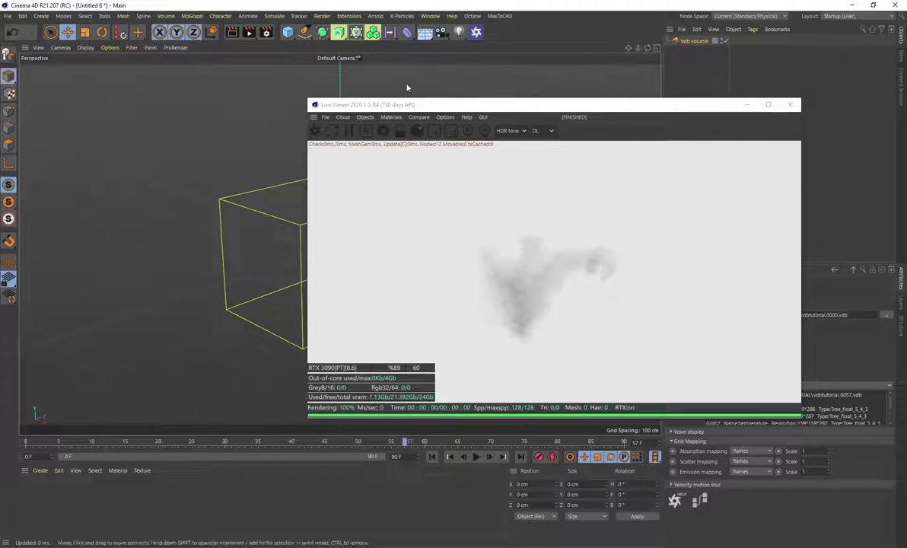
Switch to Object editing mode and trial a pitch rotation of the volume, then undo it.
left_click(10, 77)
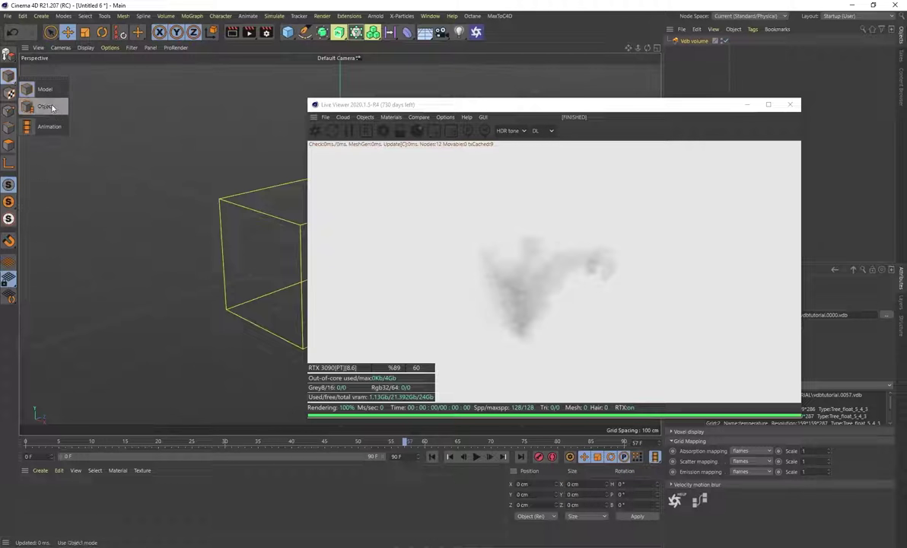
left_click(47, 112)
left_click_drag(537, 109, 662, 139)
left_click_drag(319, 238, 352, 213)
key("ctrl+z")
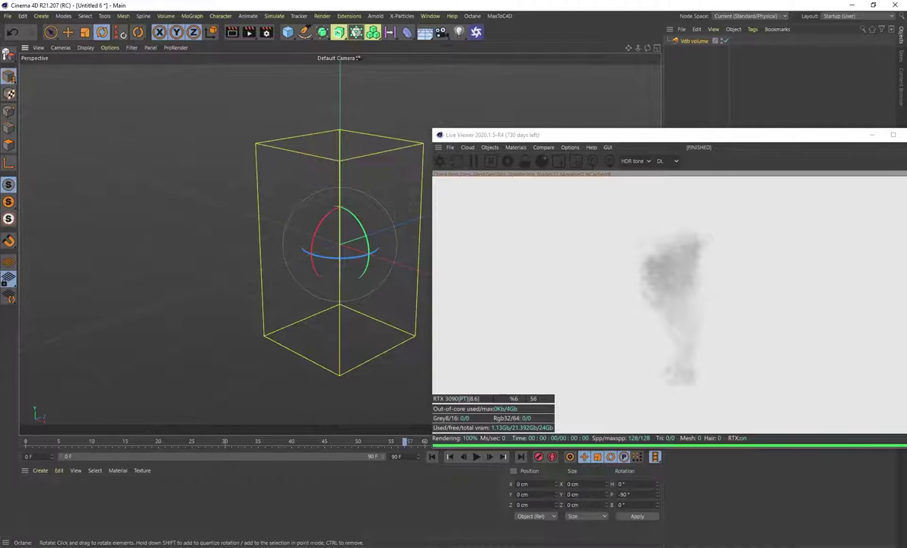
Enable velocity motion blur, mapping Vel.x/y/z to the velocity_x, velocity_y and velocity_z grids.
left_click_drag(579, 135, 236, 84)
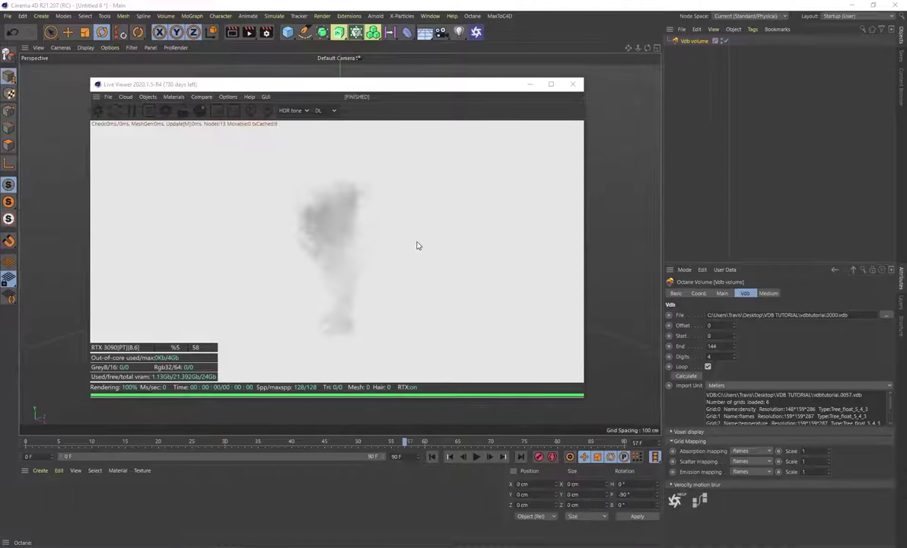
left_click(673, 485)
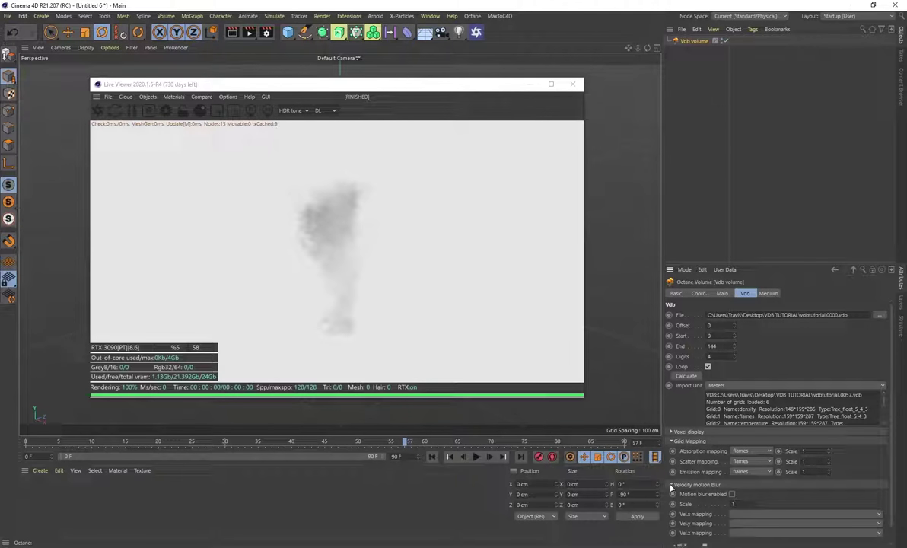
left_click(732, 494)
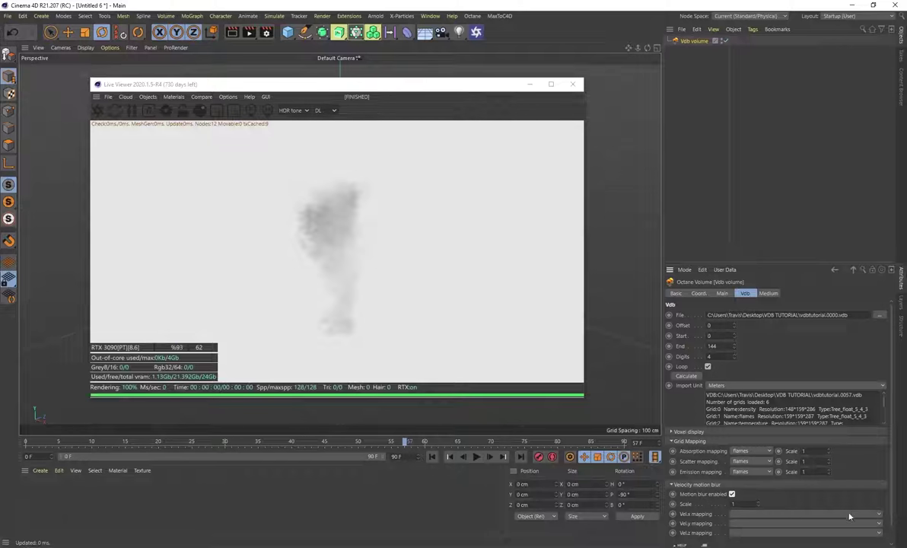
left_click(880, 517)
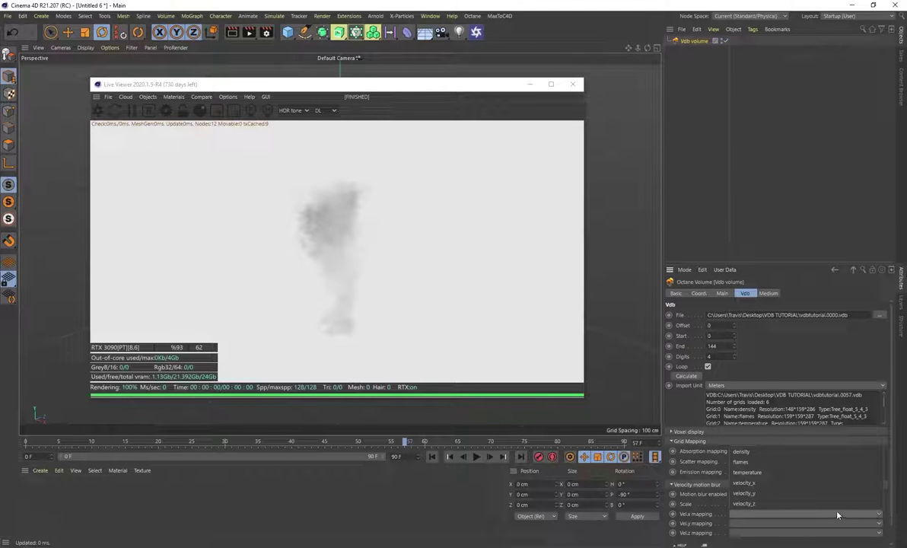
left_click(745, 483)
left_click(881, 524)
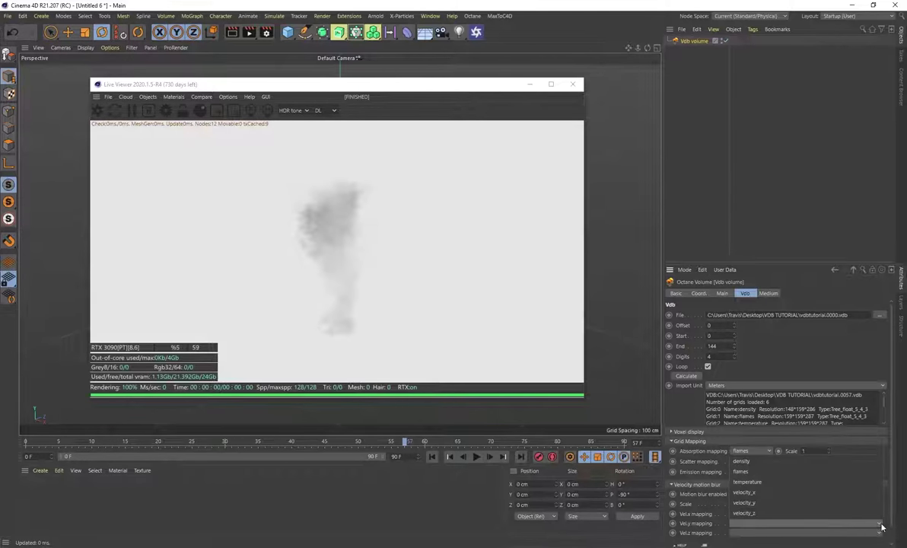
left_click(799, 503)
left_click(880, 533)
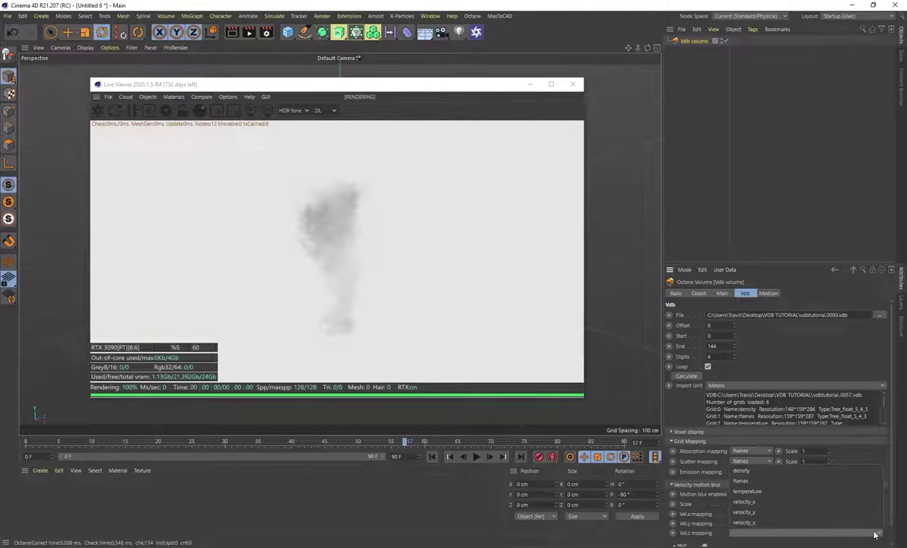
left_click(834, 525)
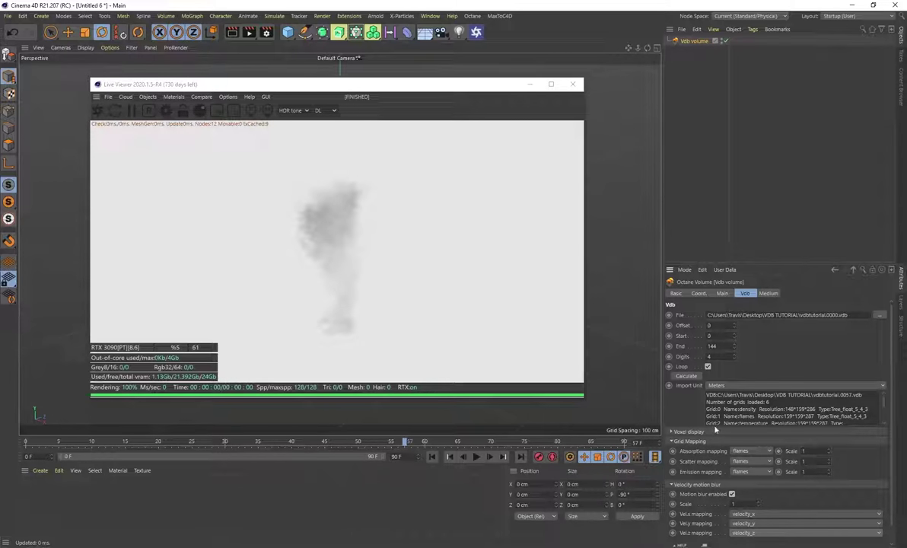
scroll(892, 433, "down", 1)
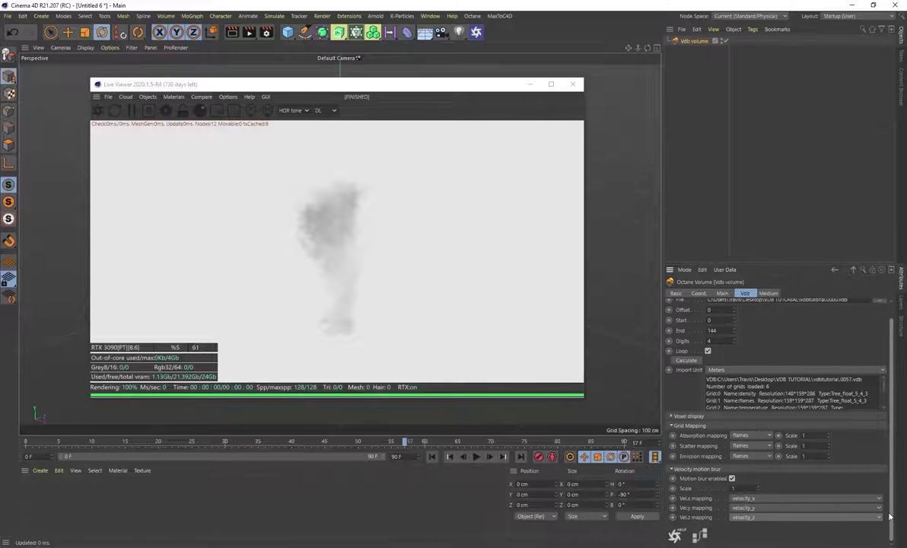
scroll(893, 432, "up", 1)
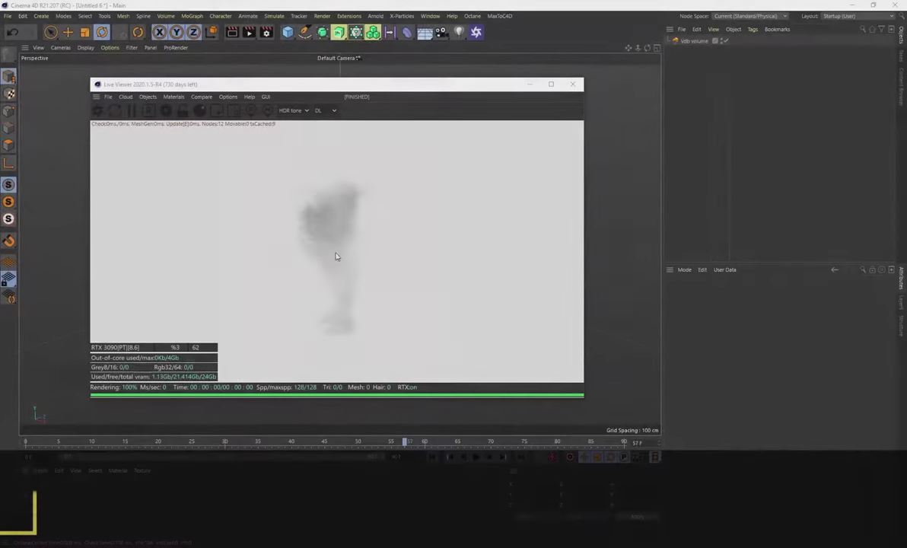
Add an Octane Daylight to the scene and open the Vdb volume's Volume Medium settings.
left_click(145, 97)
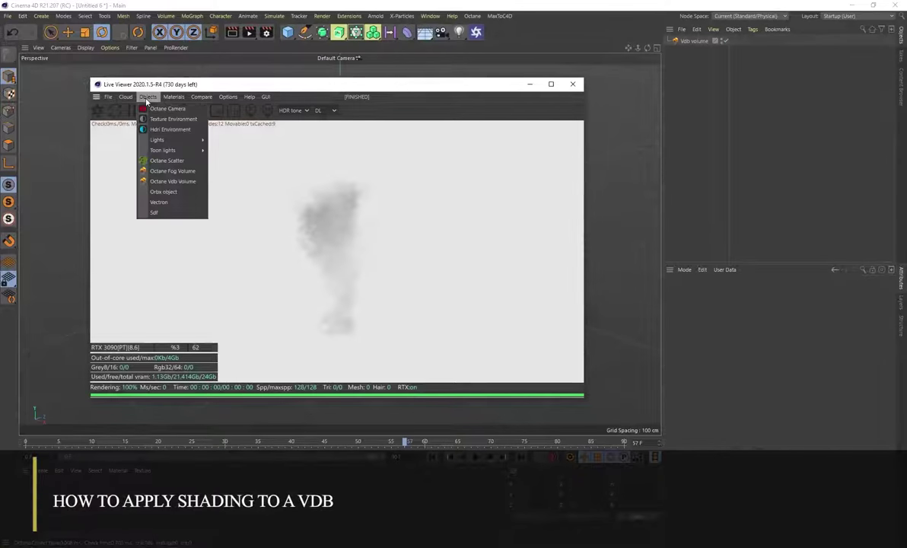
mouse_move(161, 140)
left_click(226, 145)
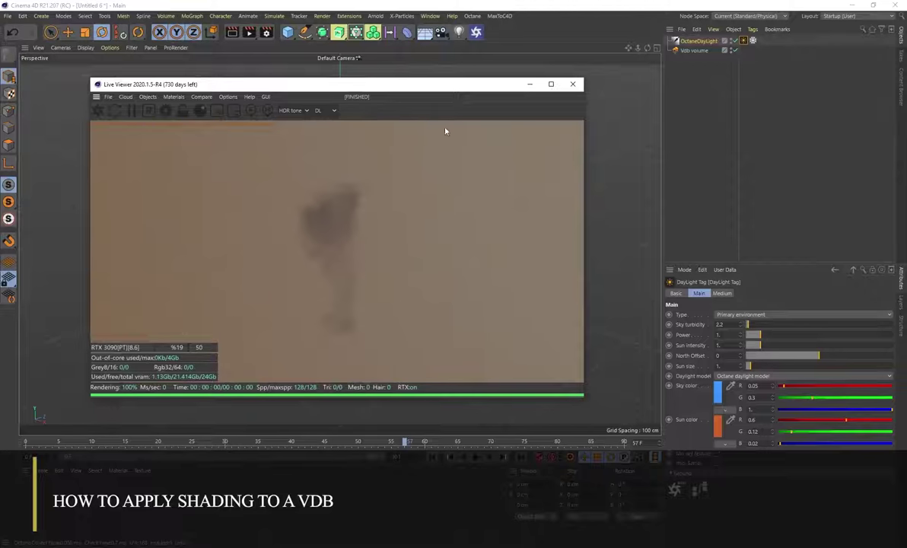
left_click(695, 51)
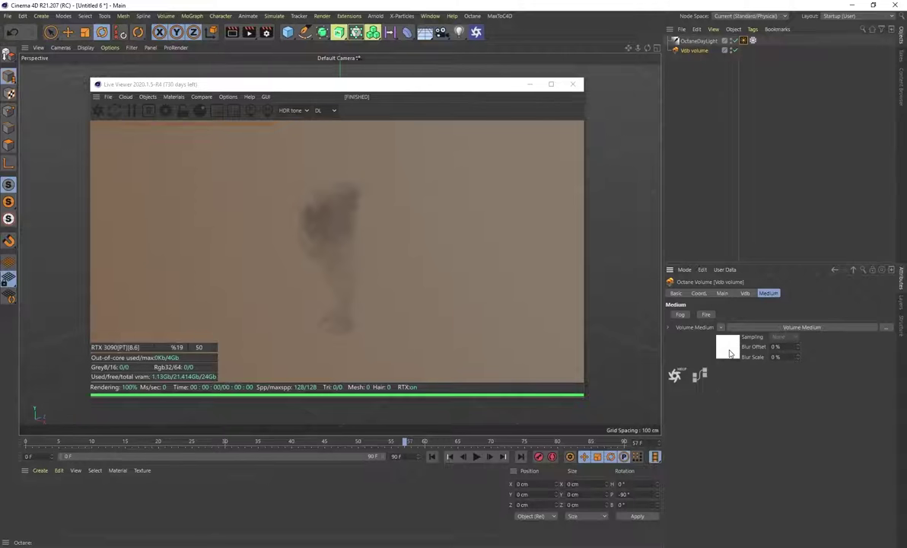
left_click(728, 350)
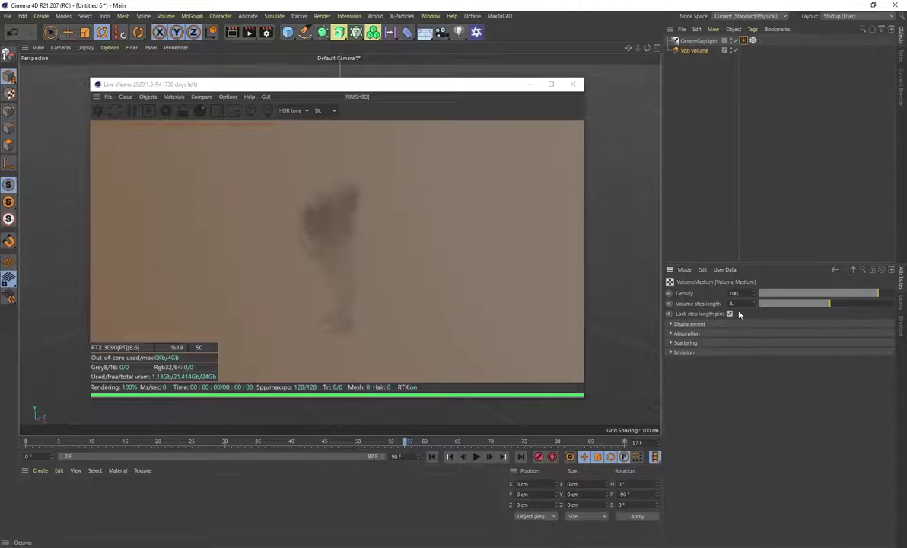
Raise the medium density to about 7630, tweak the step length, and orbit around the smoke.
left_click_drag(819, 308, 780, 304)
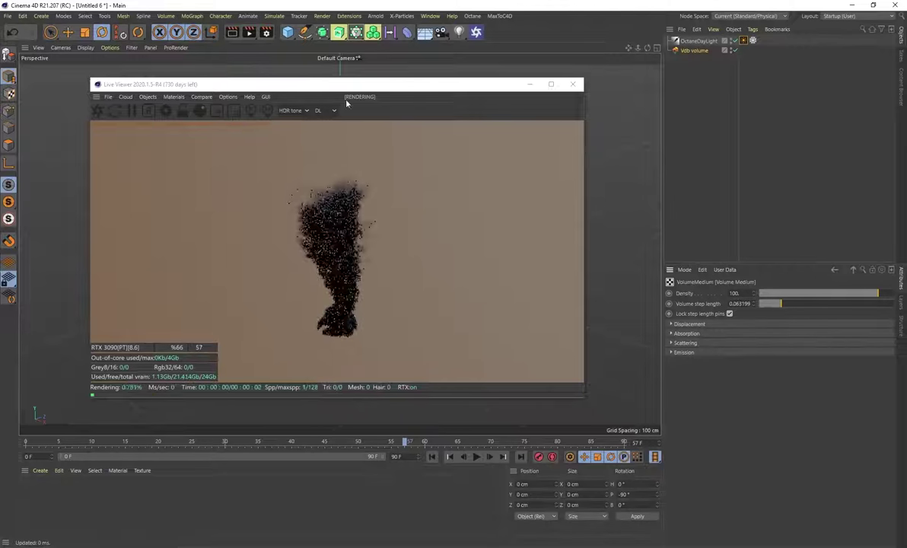
left_click_drag(312, 92, 587, 127)
scroll(337, 238, "up", 6)
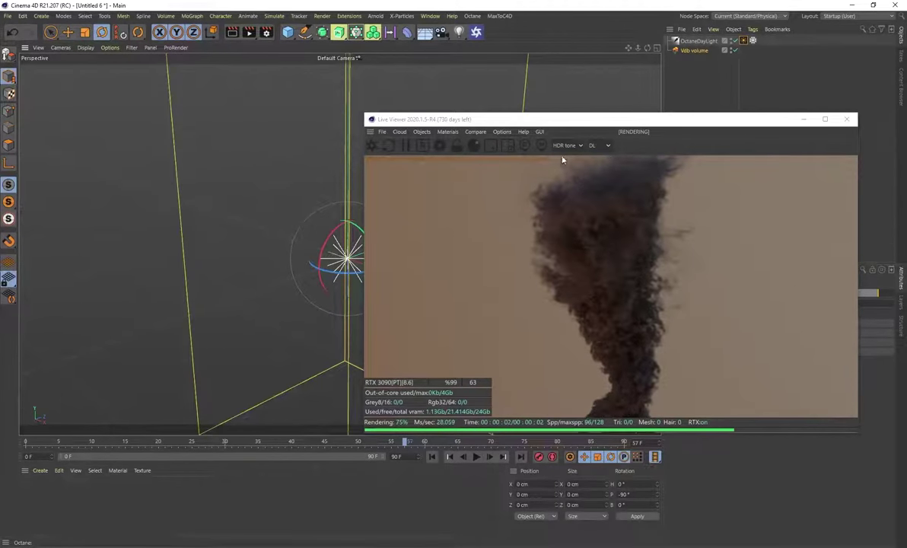
left_click_drag(580, 125, 356, 120)
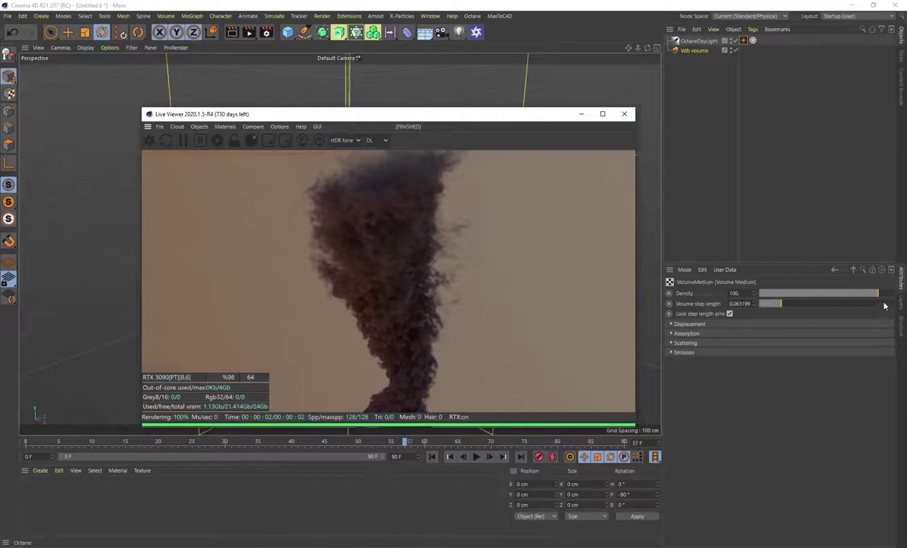
left_click_drag(877, 293, 905, 299)
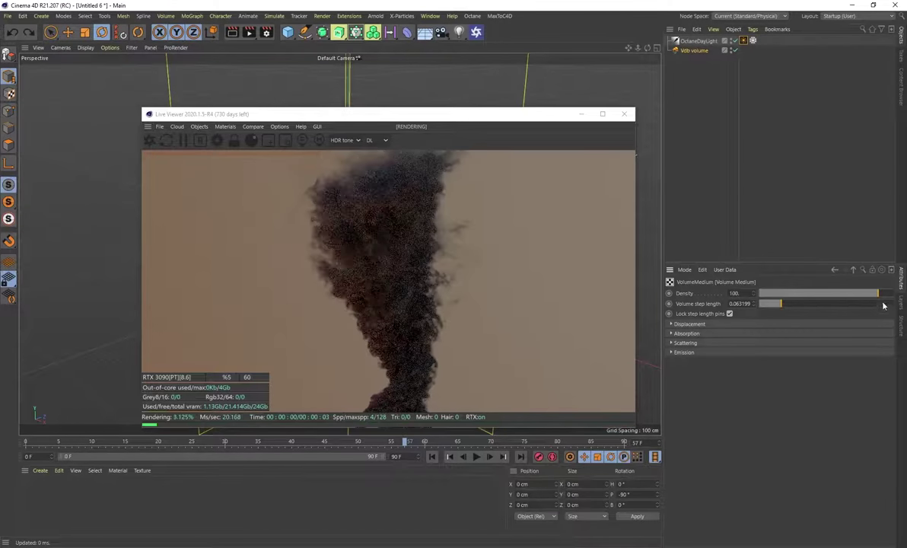
left_click_drag(893, 293, 905, 296)
left_click_drag(754, 303, 754, 299)
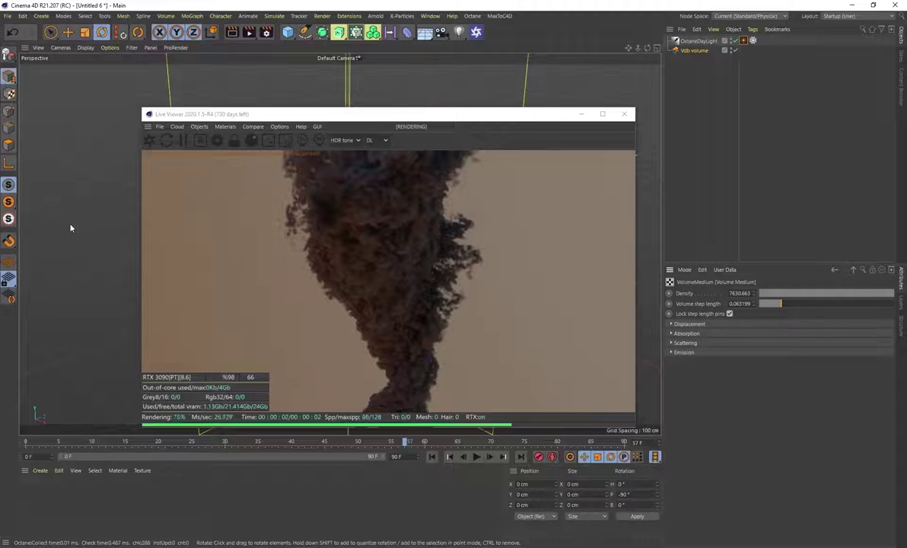
left_click_drag(70, 228, 277, 177, "alt")
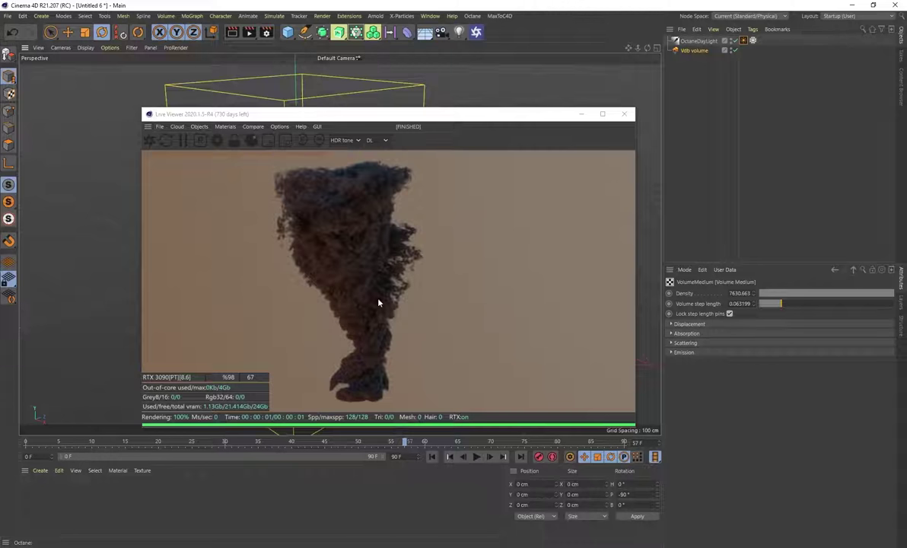
left_click_drag(116, 118, 114, 195, "alt")
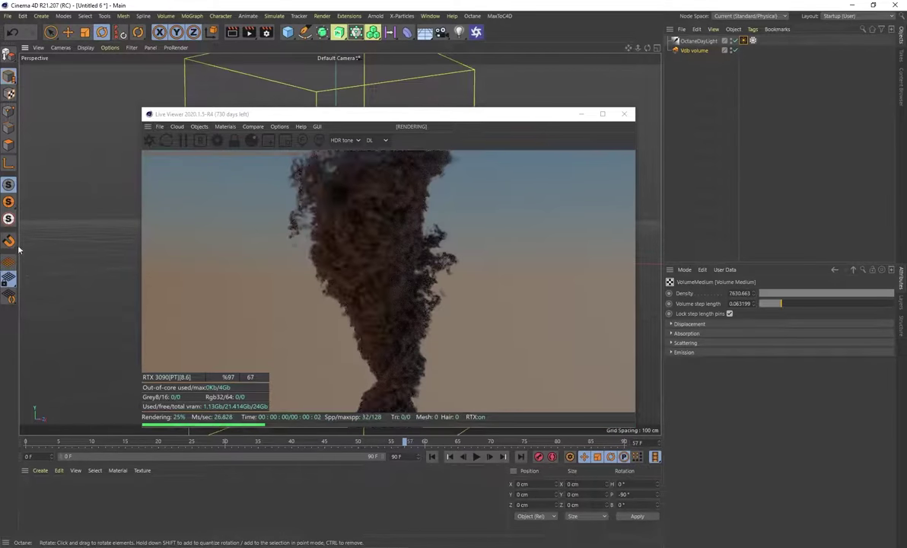
Assign a Texture Emission shader to the volume medium's Emission.
left_click(672, 353)
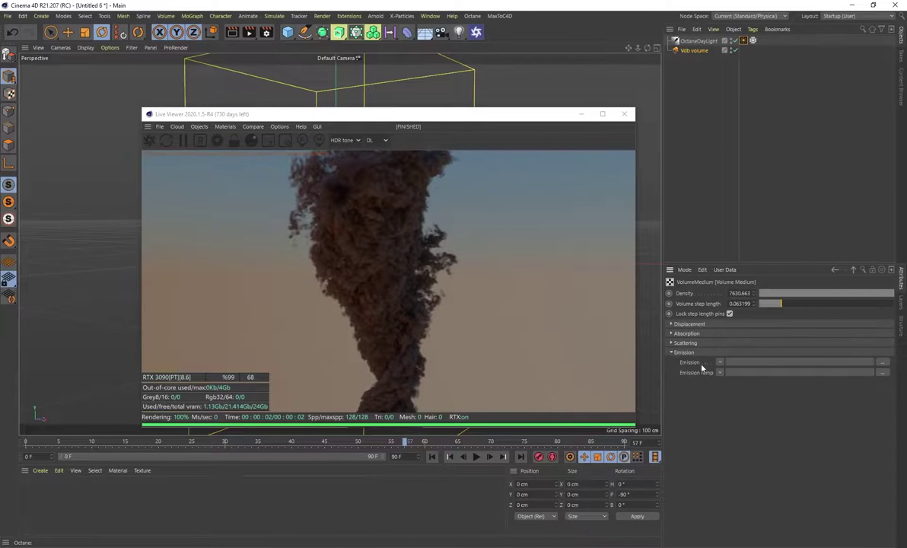
left_click(720, 362)
mouse_move(741, 316)
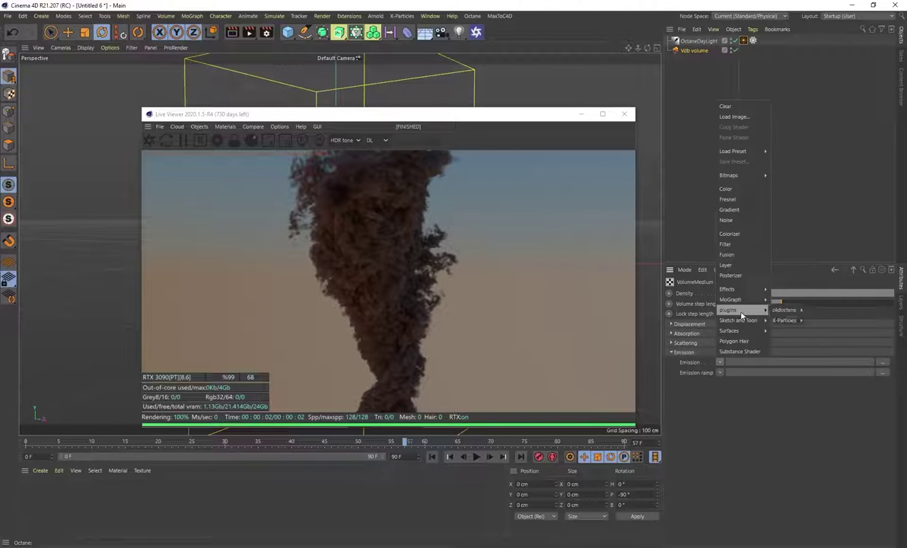
mouse_move(787, 312)
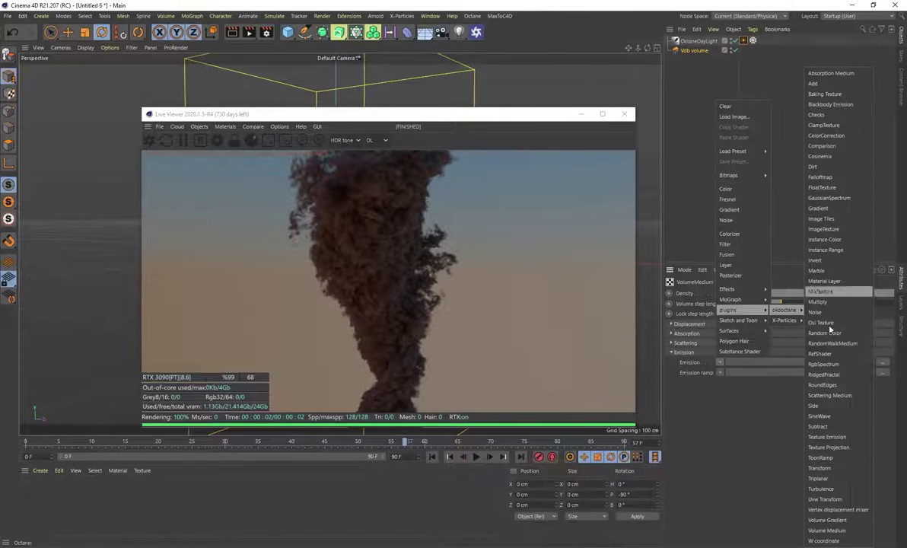
left_click(828, 437)
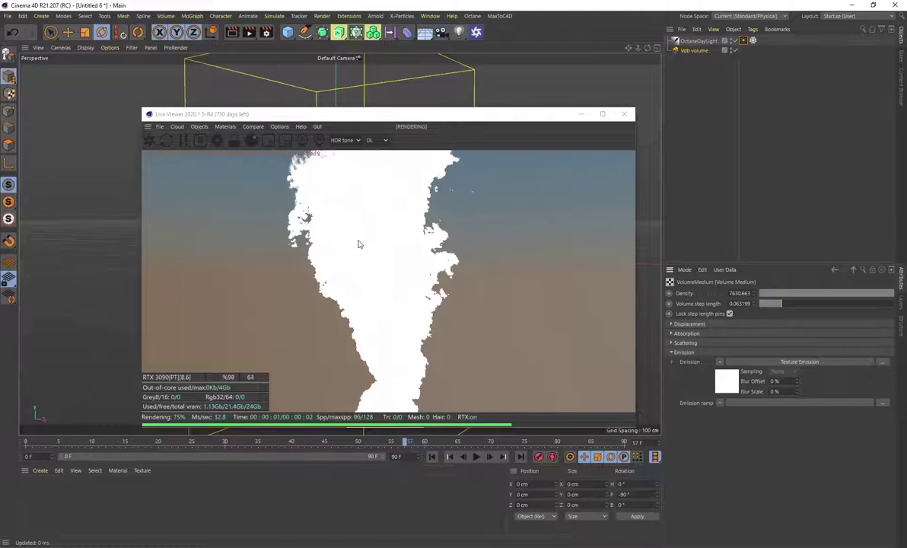
left_click_drag(380, 120, 339, 198)
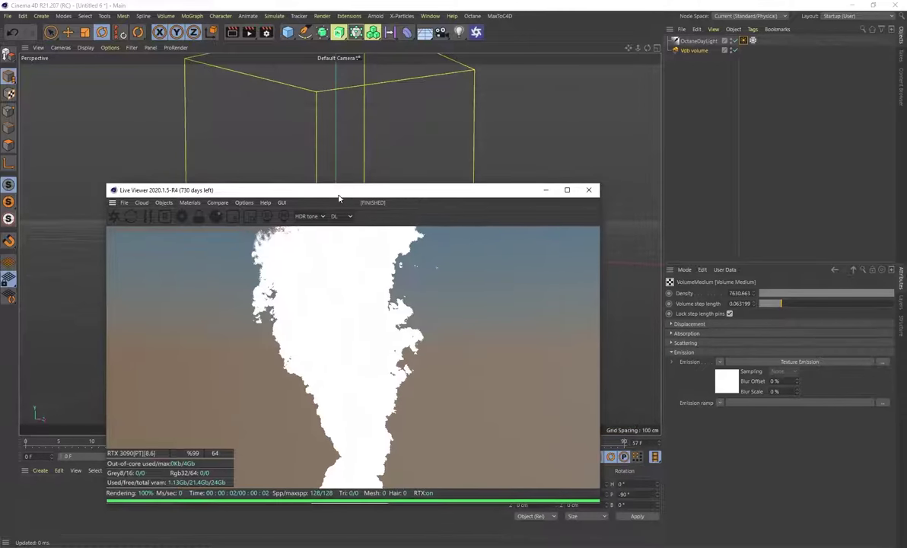
Lower the Texture Emission power to about 0.000396.
left_click(729, 388)
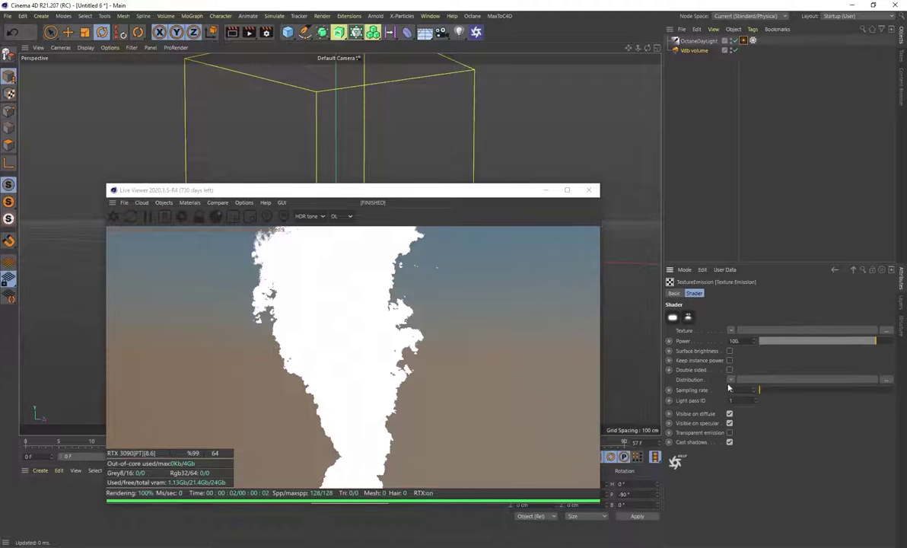
left_click_drag(862, 345, 784, 346)
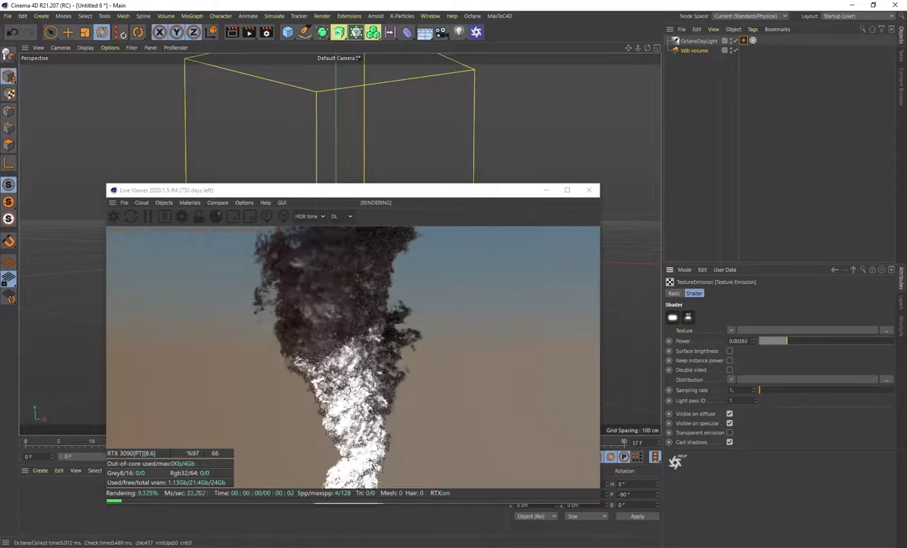
left_click_drag(361, 192, 383, 86)
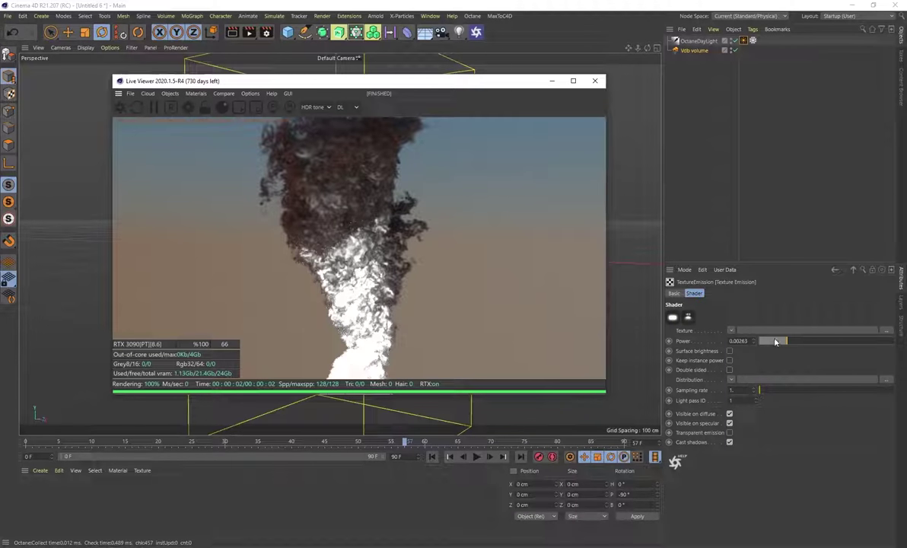
left_click_drag(784, 342, 770, 344)
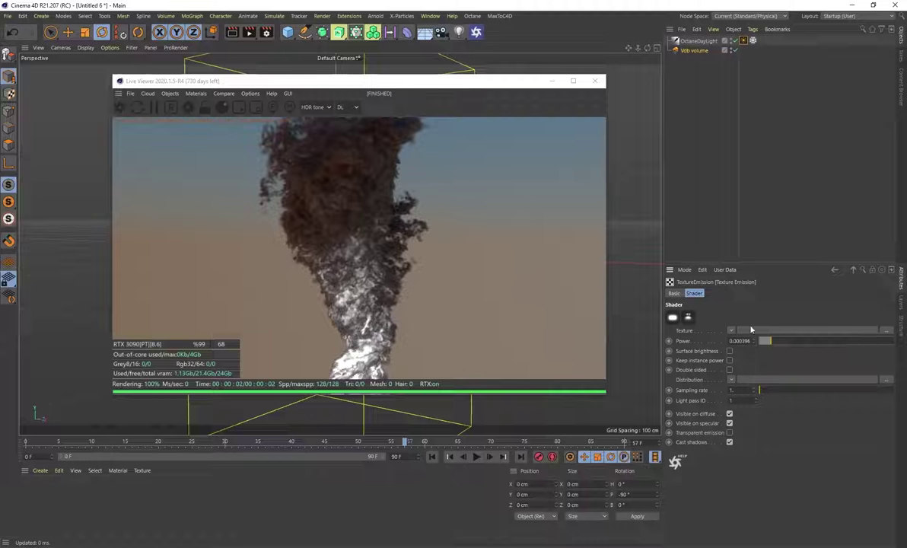
Assign a Volume Gradient to the medium's emission ramp.
left_click(834, 271)
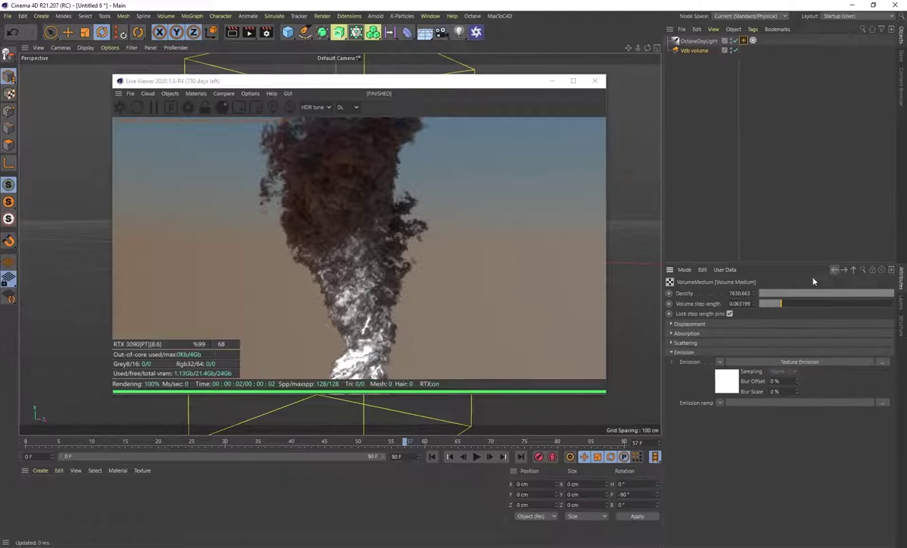
left_click(720, 404)
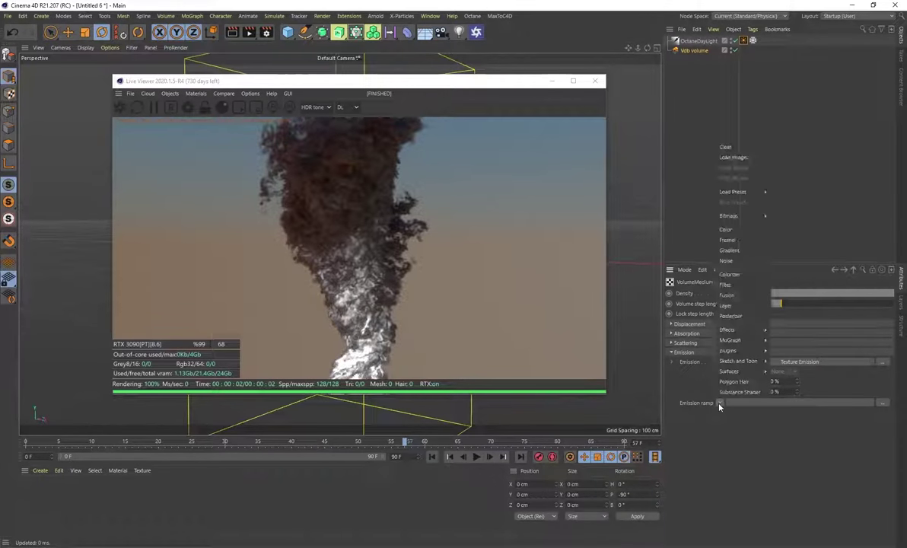
mouse_move(731, 351)
mouse_move(787, 352)
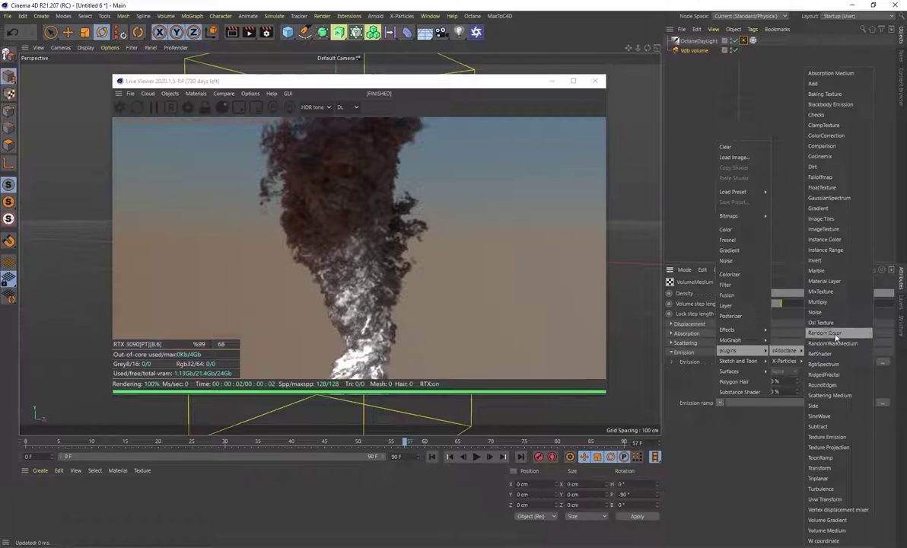
left_click(838, 521)
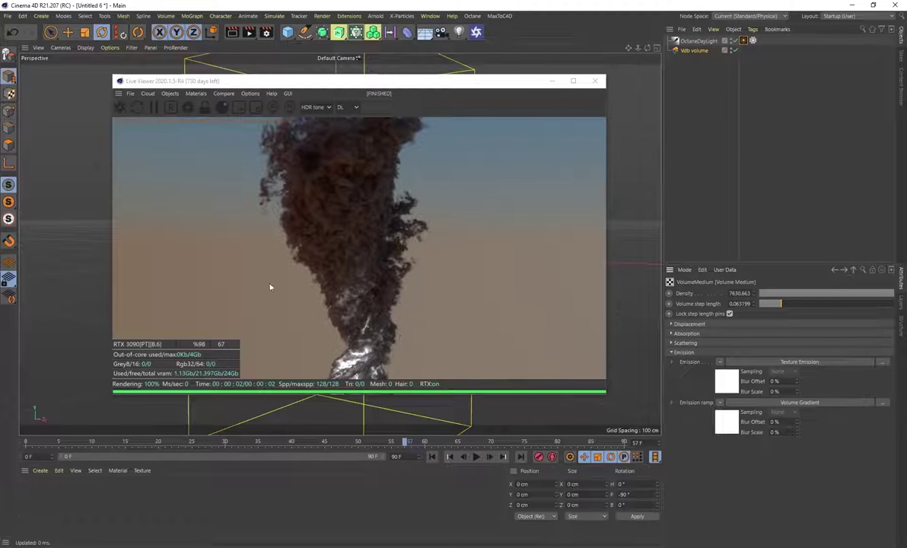
left_click(726, 428)
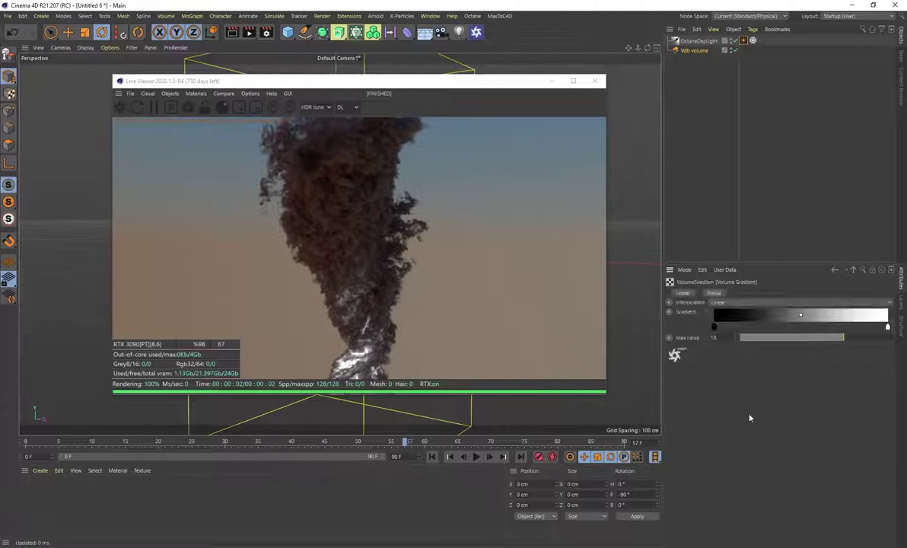
Add a cyan knot (hue 180°) midway along the Volume Gradient.
left_click(815, 327)
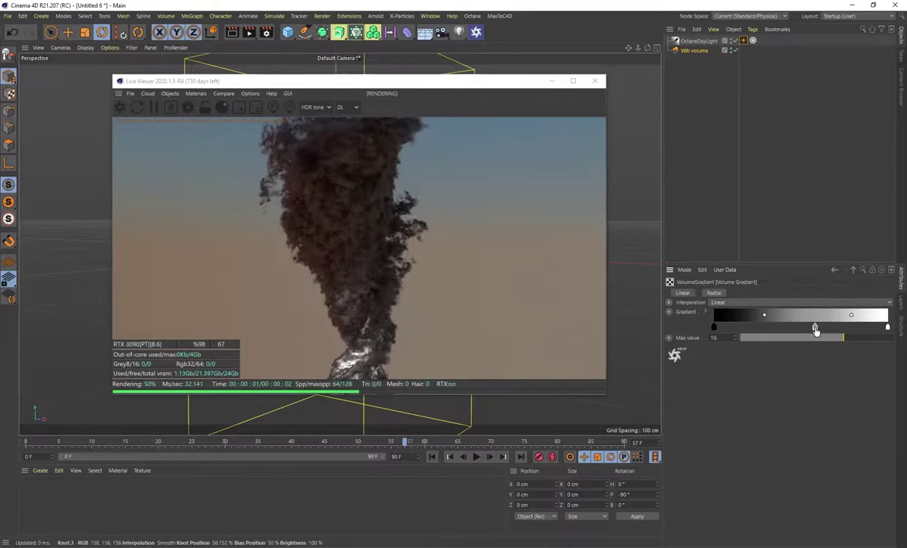
double_click(816, 327)
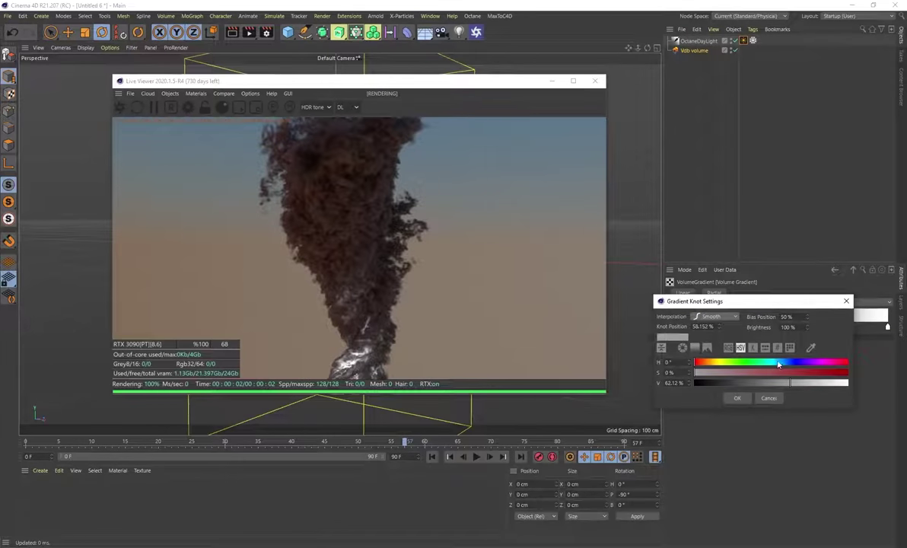
left_click(776, 364)
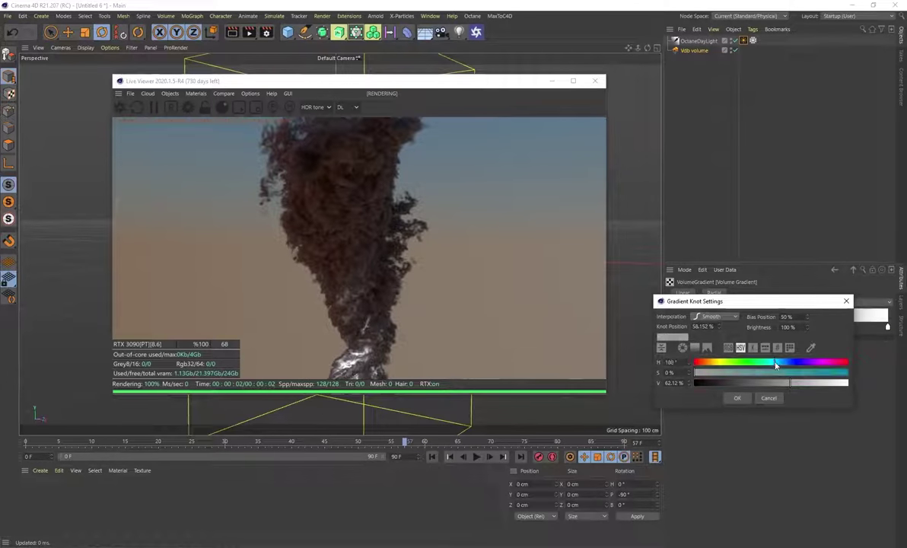
left_click(818, 372)
left_click(816, 383)
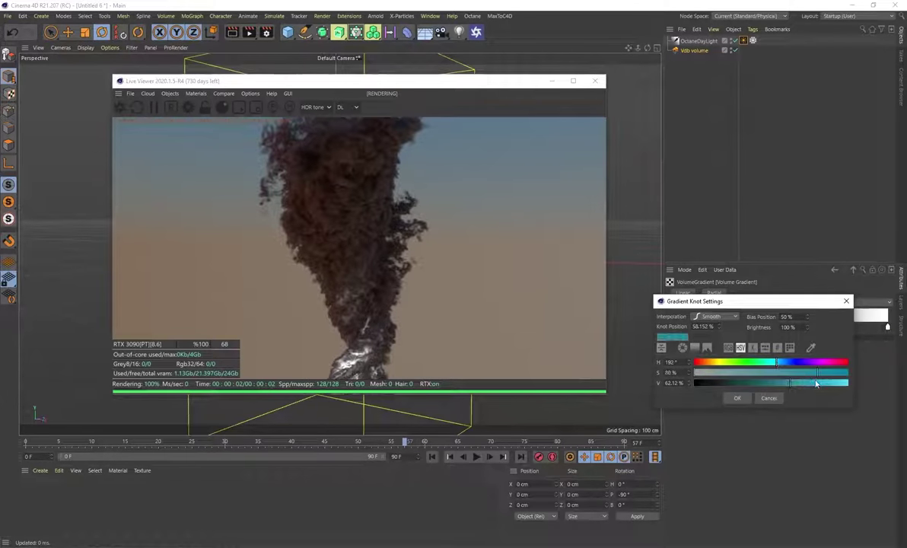
left_click(737, 398)
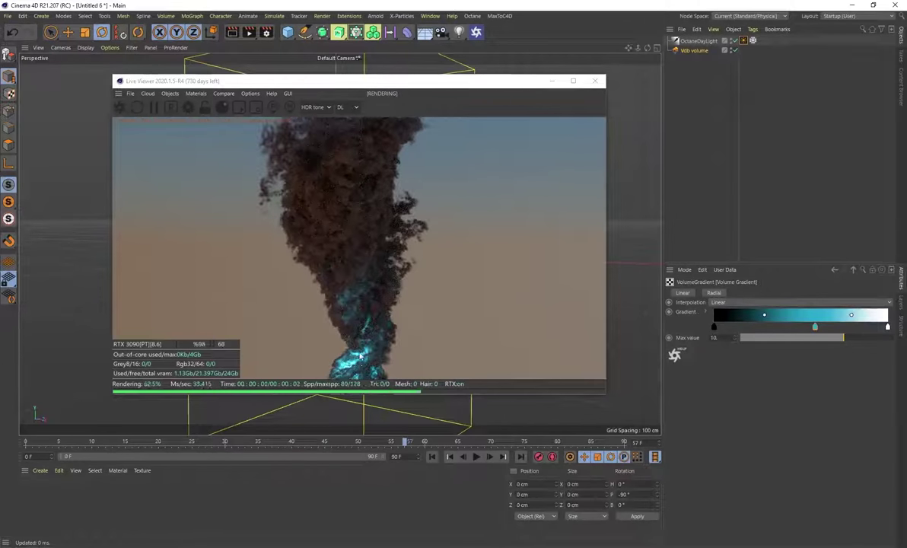
Reframe the viewport camera and set the gradient's Max value to about 6.
left_click_drag(375, 77, 552, 77)
mouse_move(251, 306)
left_mouse_down("alt")
mouse_move(245, 251)
mouse_move(255, 294)
left_mouse_up("alt")
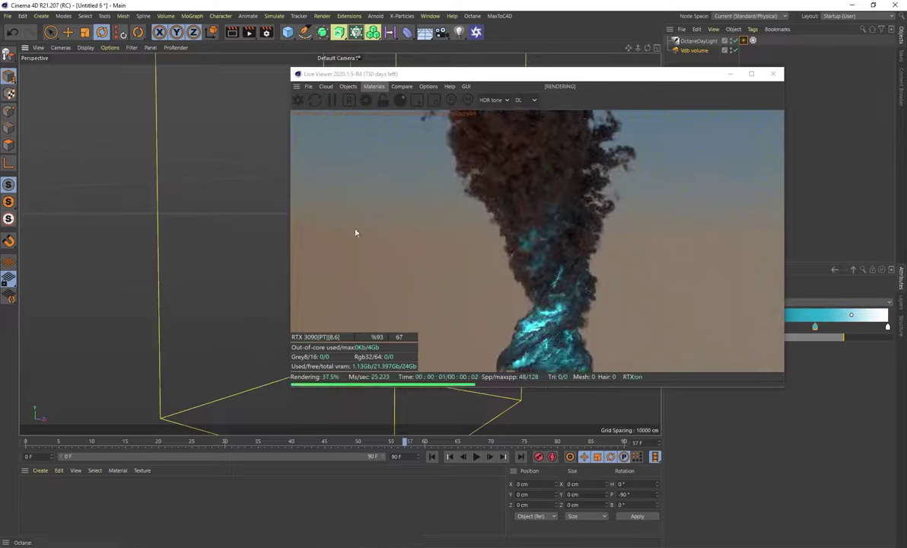
mouse_move(229, 217)
left_mouse_down("alt")
mouse_move(229, 237)
mouse_move(238, 230)
left_mouse_up("alt")
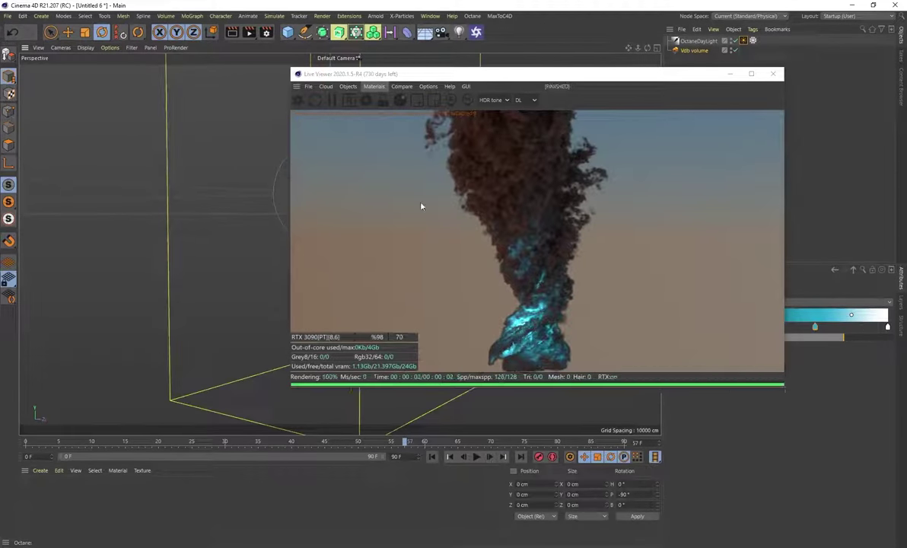
left_click_drag(237, 195, 253, 262, "alt")
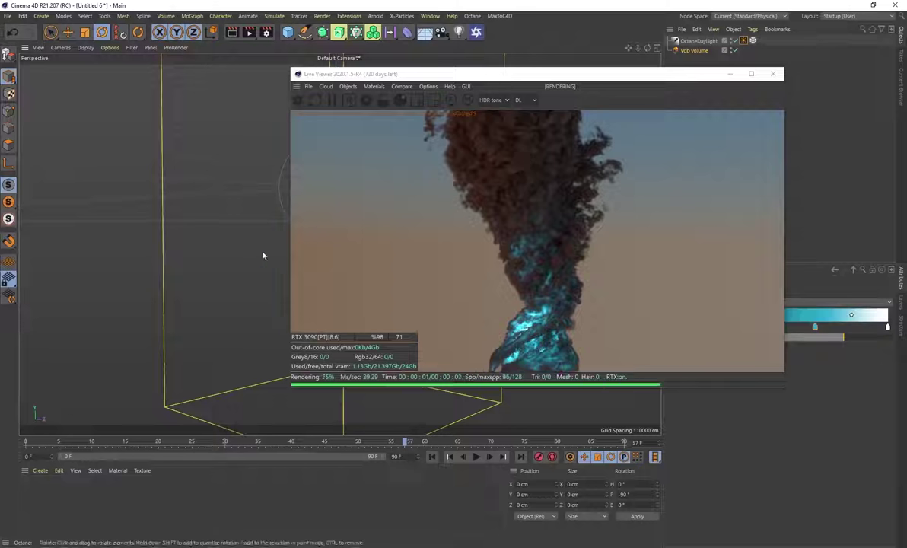
left_click_drag(625, 74, 495, 68)
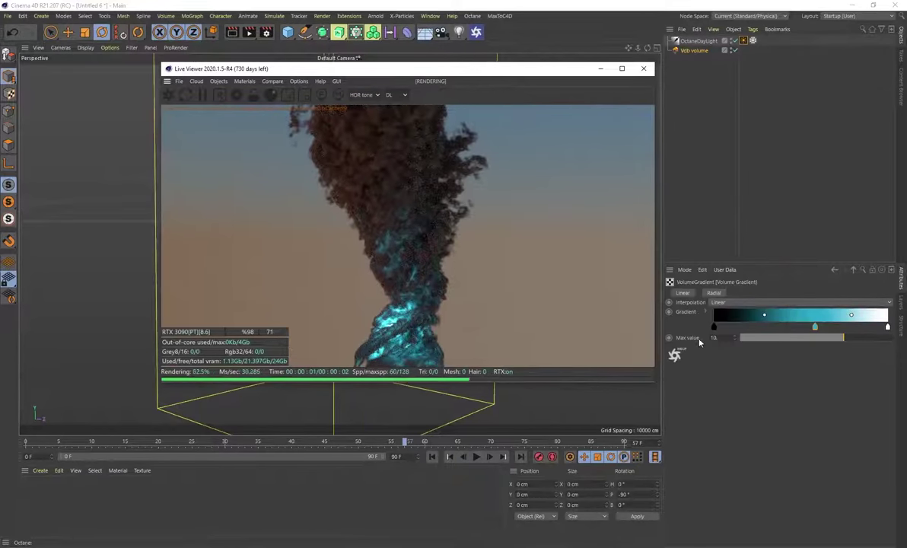
left_click(820, 338)
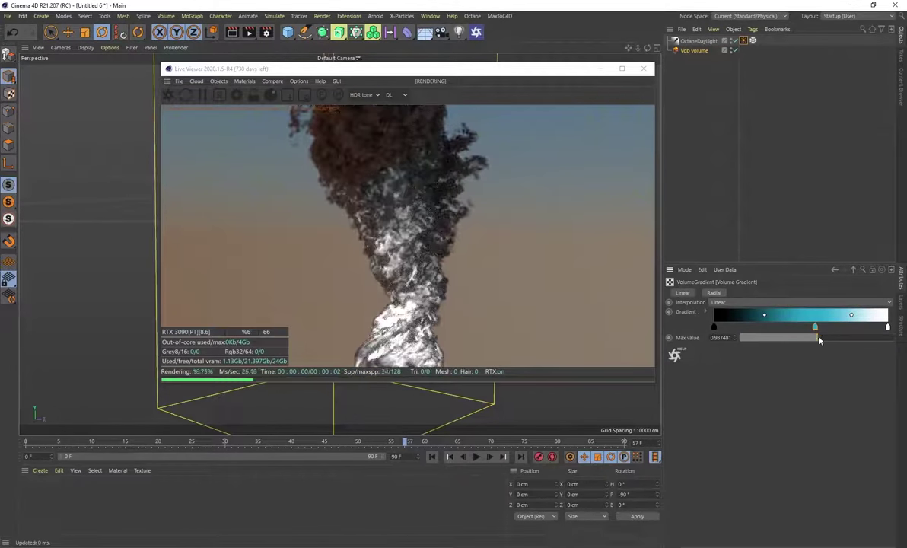
left_click_drag(820, 338, 837, 338)
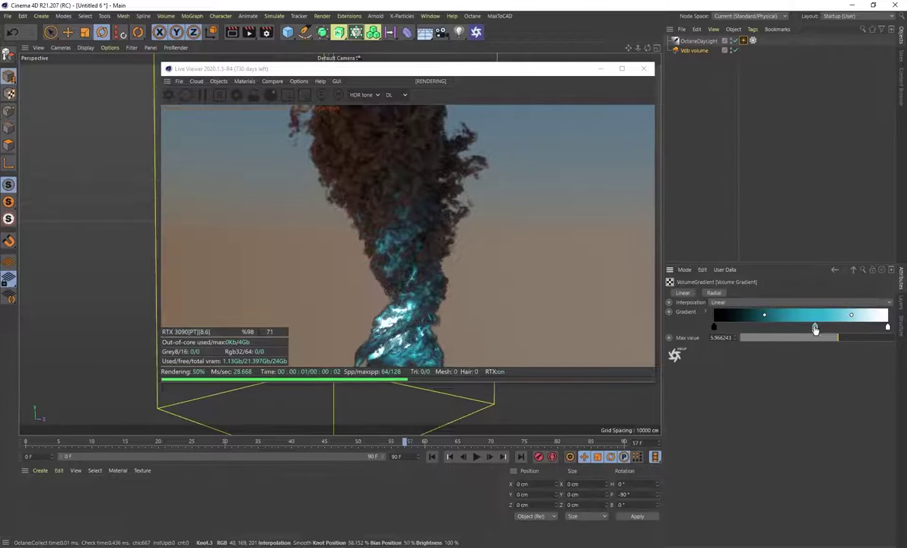
Turn the gradient's end knot yellow, raise the Max value further, and expand Scattering.
left_click(887, 328)
double_click(888, 327)
left_click(776, 336)
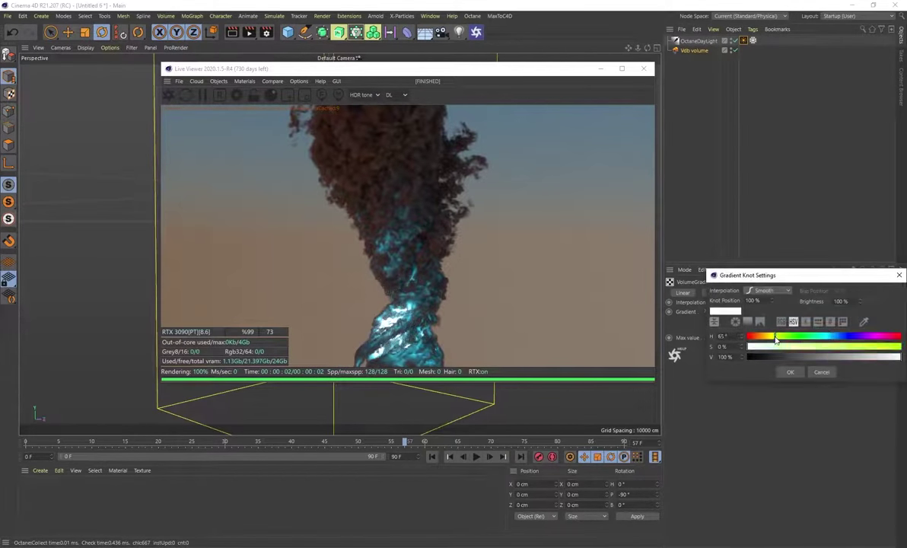
left_click(881, 349)
left_click(791, 373)
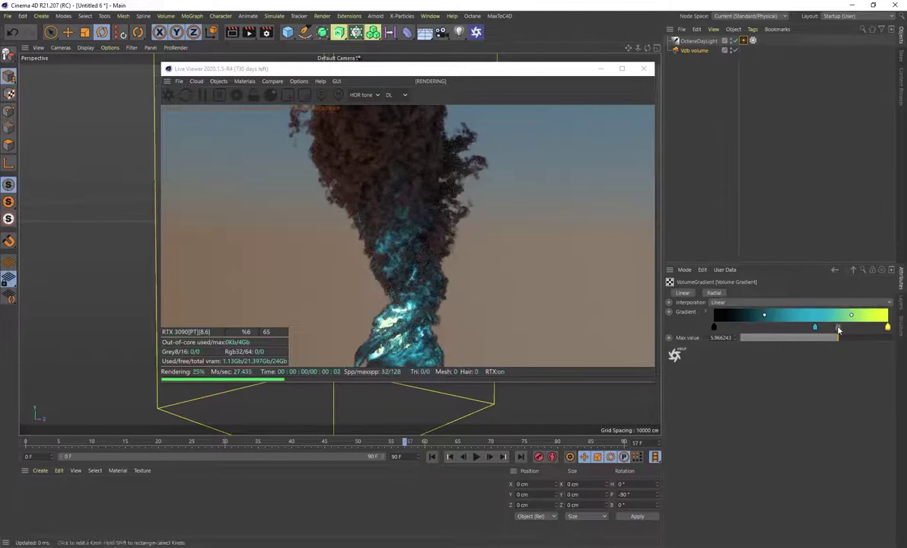
left_click_drag(827, 340, 861, 339)
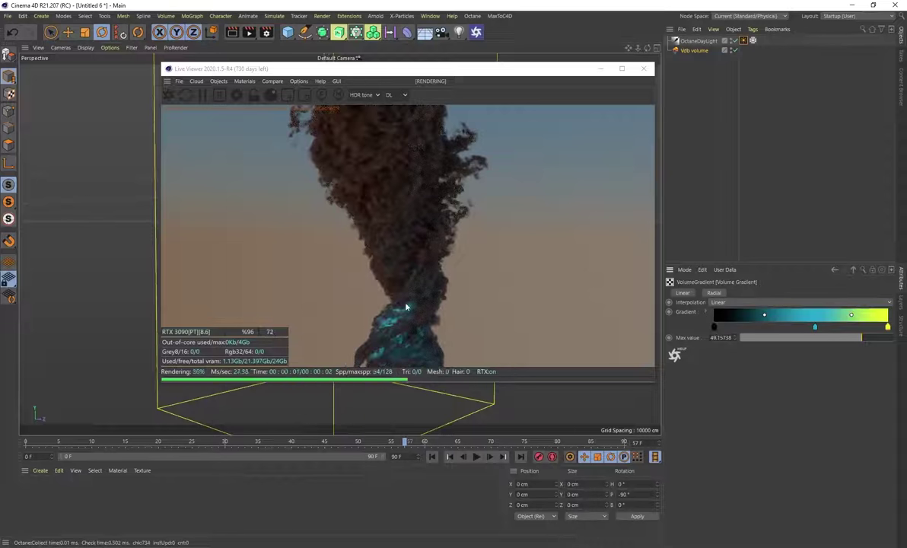
left_click_drag(862, 337, 864, 337)
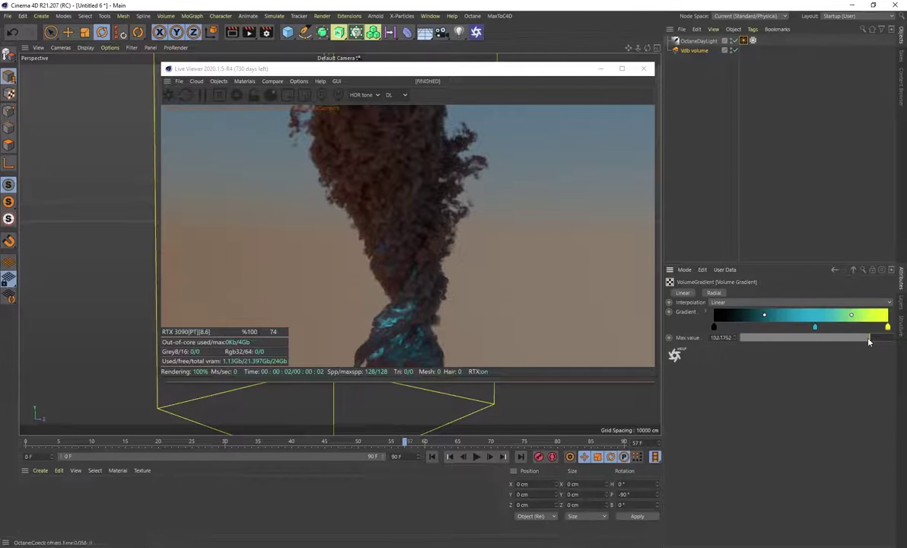
left_click(835, 270)
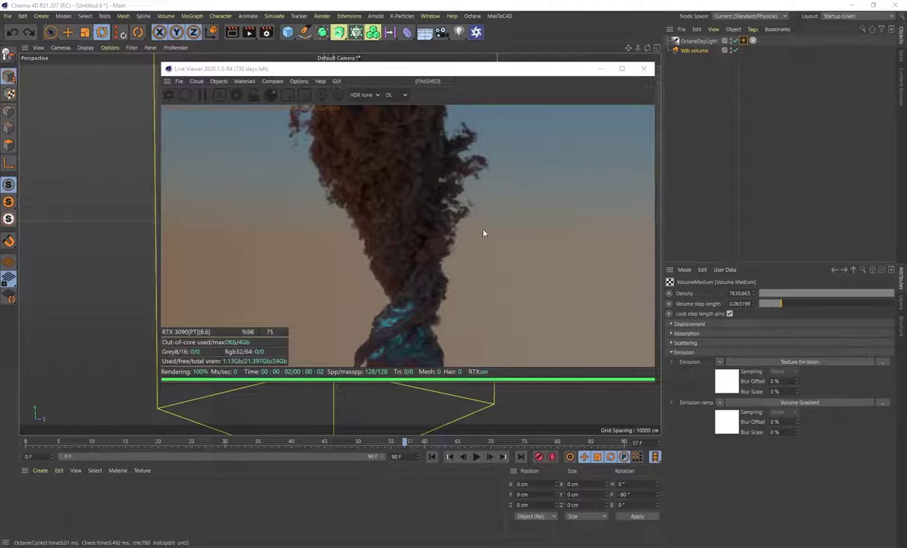
left_click(674, 343)
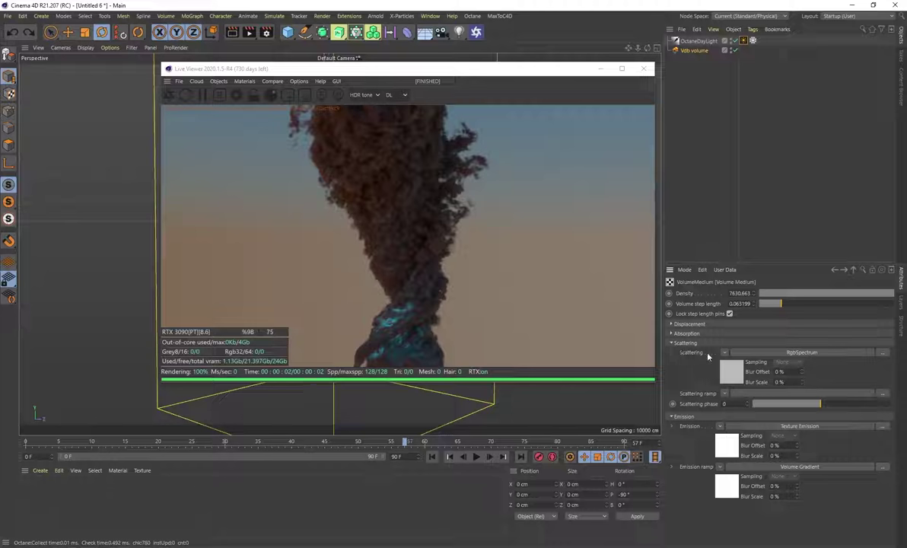
Set the scattering RgbSpectrum colour to teal.
left_click(726, 373)
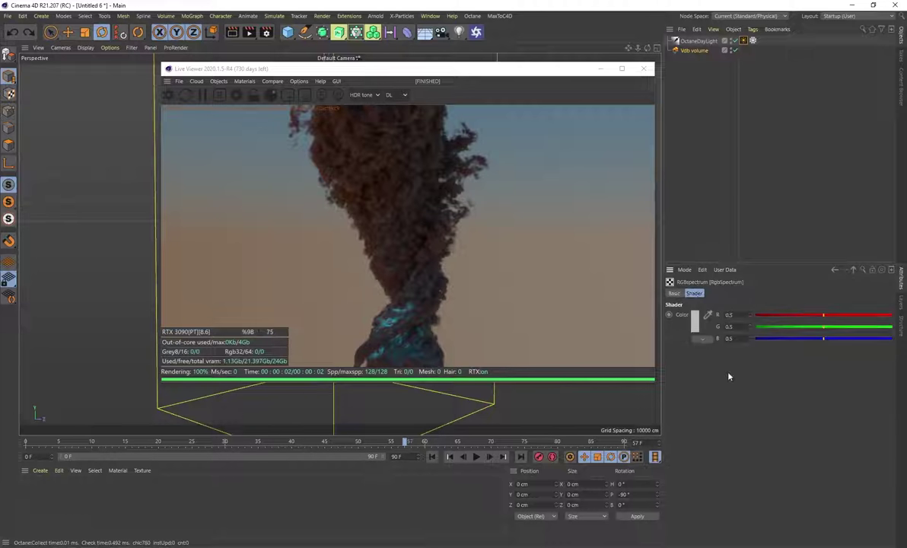
left_click(694, 326)
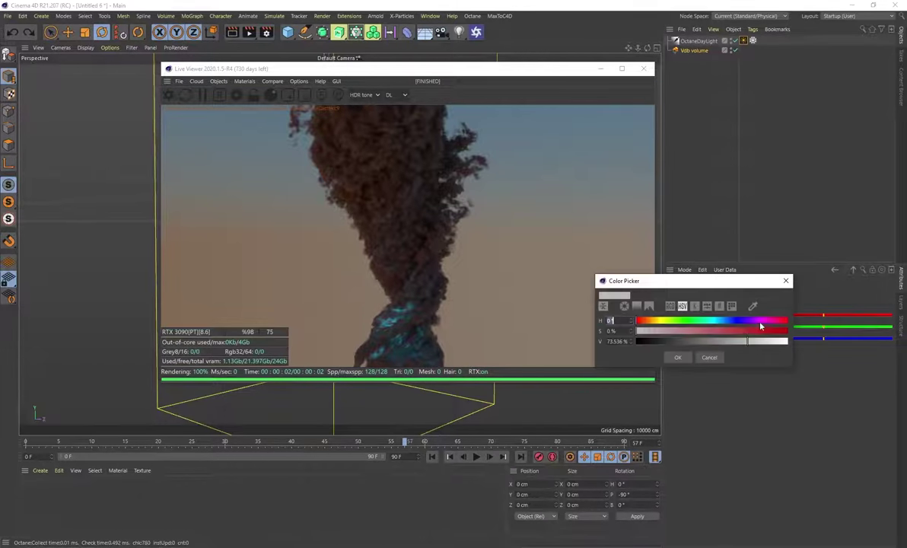
left_click(677, 357)
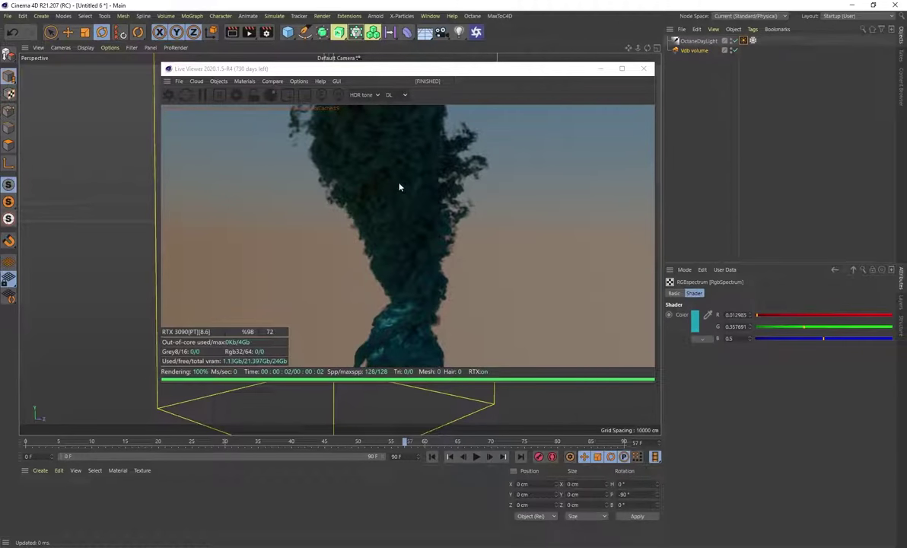
left_click(834, 270)
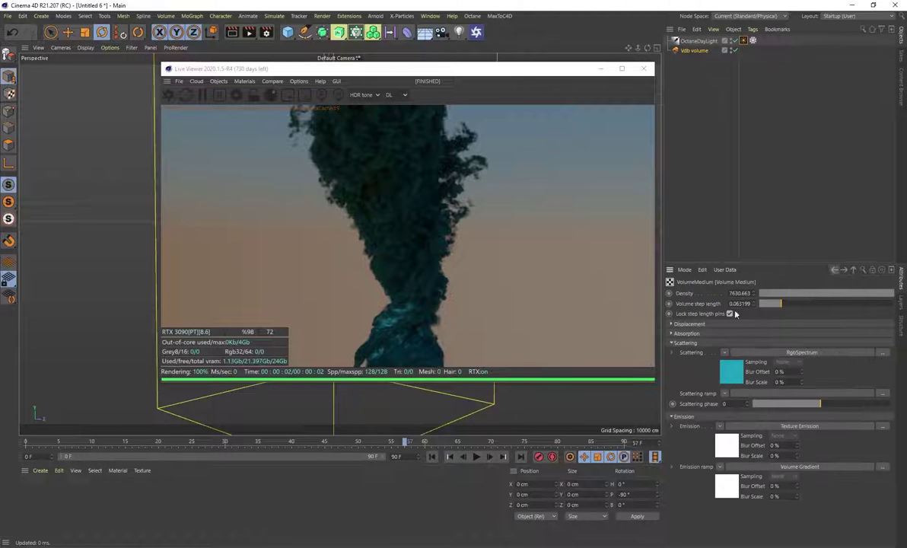
Adjust the medium density and set the volume step length to 0.071465.
left_click_drag(887, 297, 866, 293)
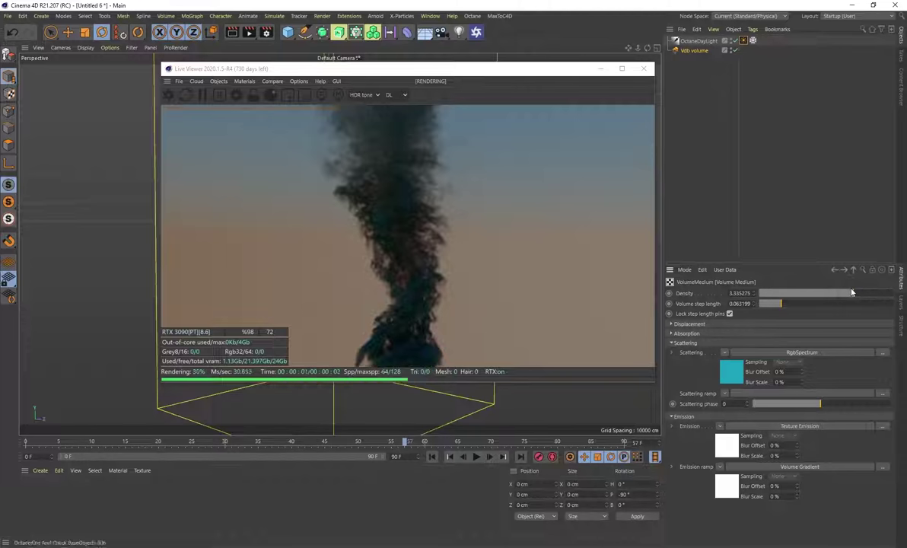
left_click_drag(866, 293, 888, 297)
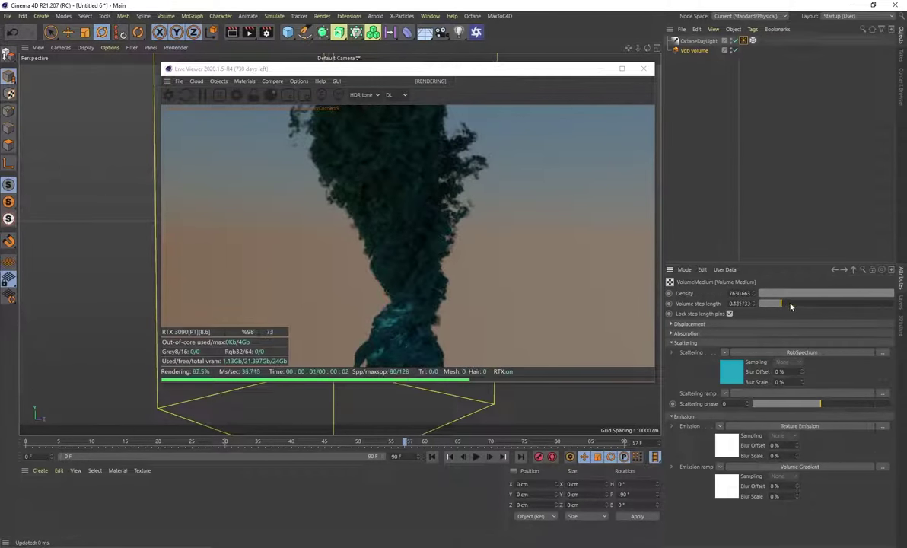
left_click_drag(791, 306, 784, 305)
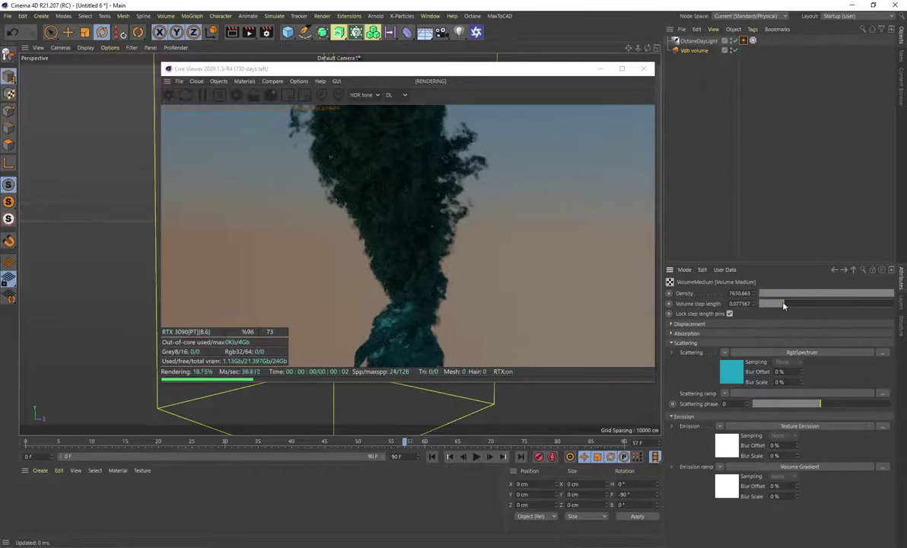
left_click(740, 372)
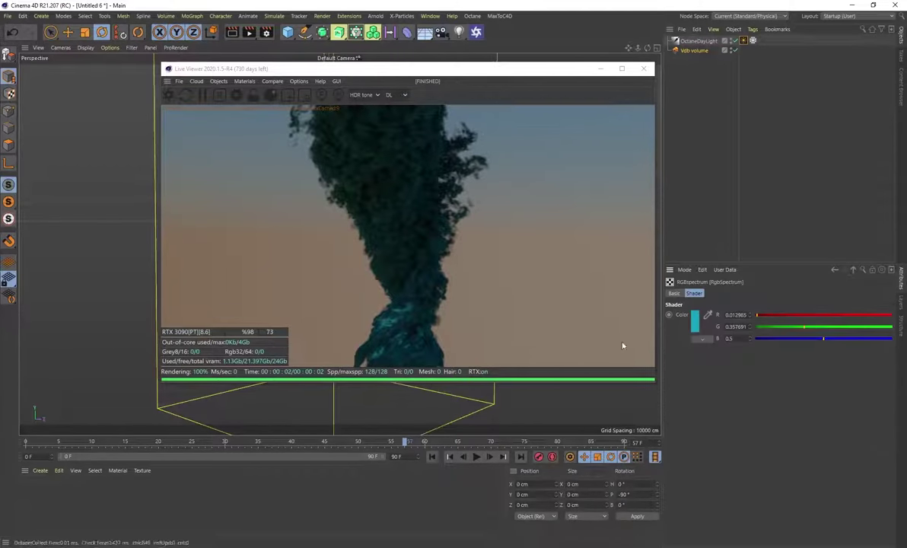
left_click(834, 271)
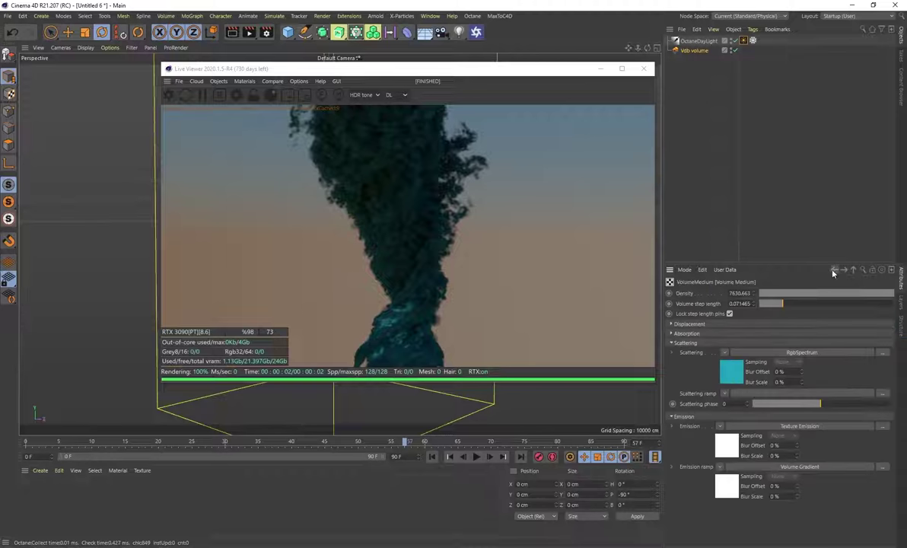
Increase the Texture Emission power to brighten the glow.
left_click(725, 448)
left_click_drag(768, 347, 805, 341)
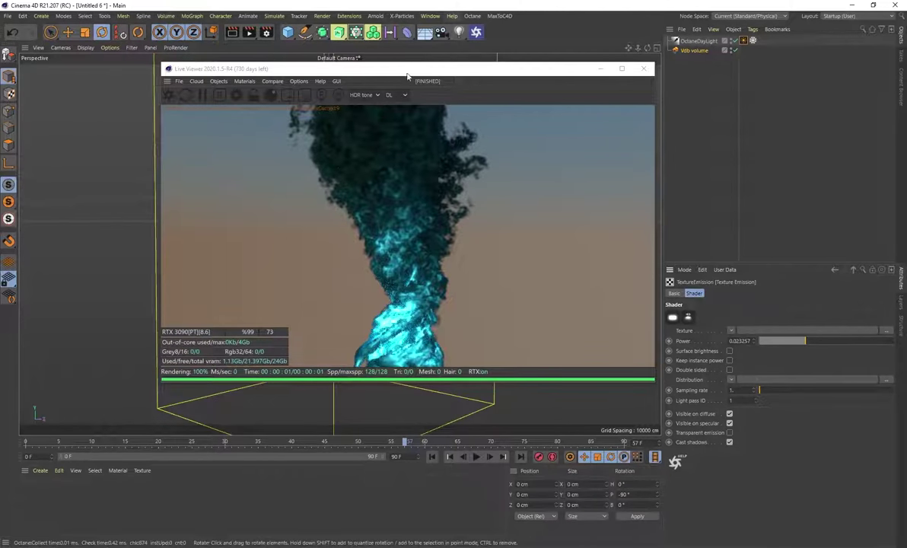
left_click_drag(411, 69, 425, 100)
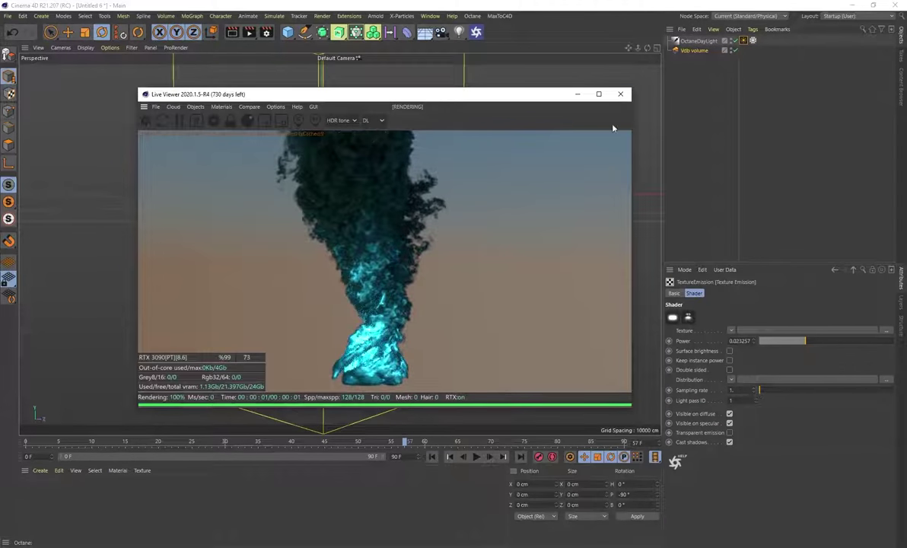
Recolour the emission gradient's middle knot to deep blue, hue 242°.
left_click(835, 271)
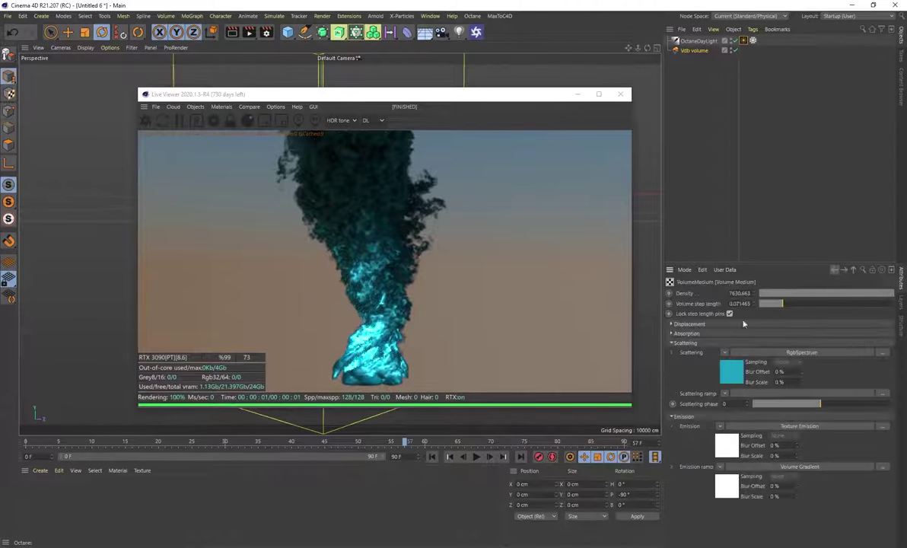
left_click(730, 489)
left_click_drag(823, 332, 852, 336)
double_click(817, 327)
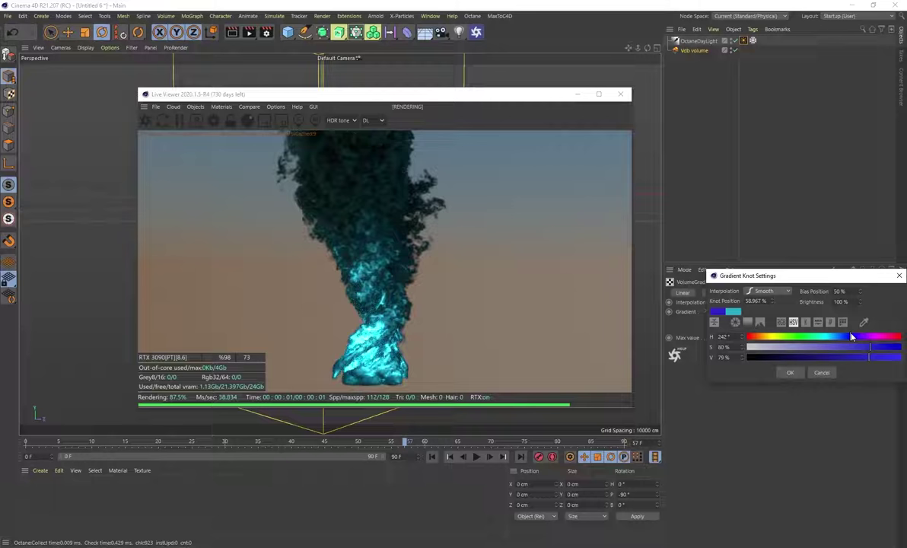
left_click(789, 373)
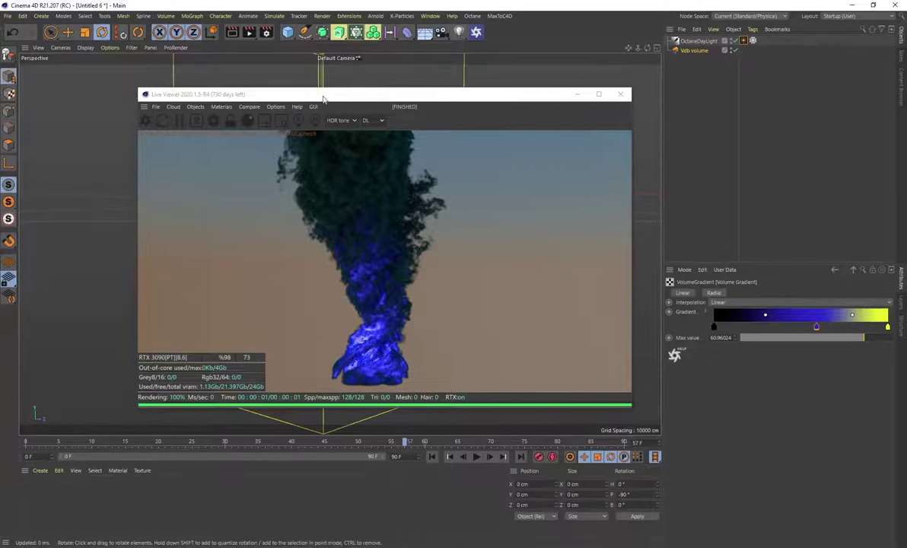
Rotate the smoke volume slightly.
left_click_drag(324, 99, 499, 96)
left_click_drag(368, 208, 232, 238)
left_click_drag(503, 91, 567, 164)
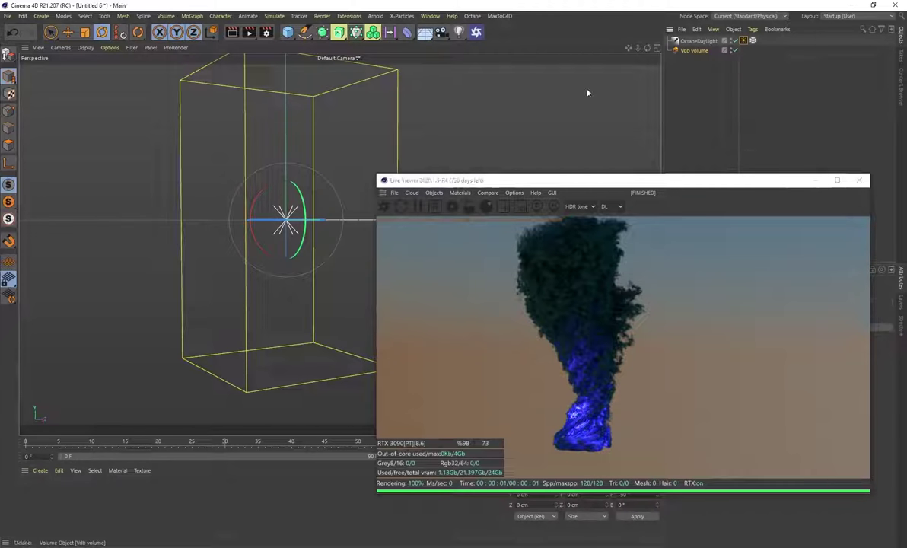
Duplicate the Vdb volume, move the copy left and tilt it.
left_click(366, 226)
key("ctrl+c")
key("ctrl+v")
key("e")
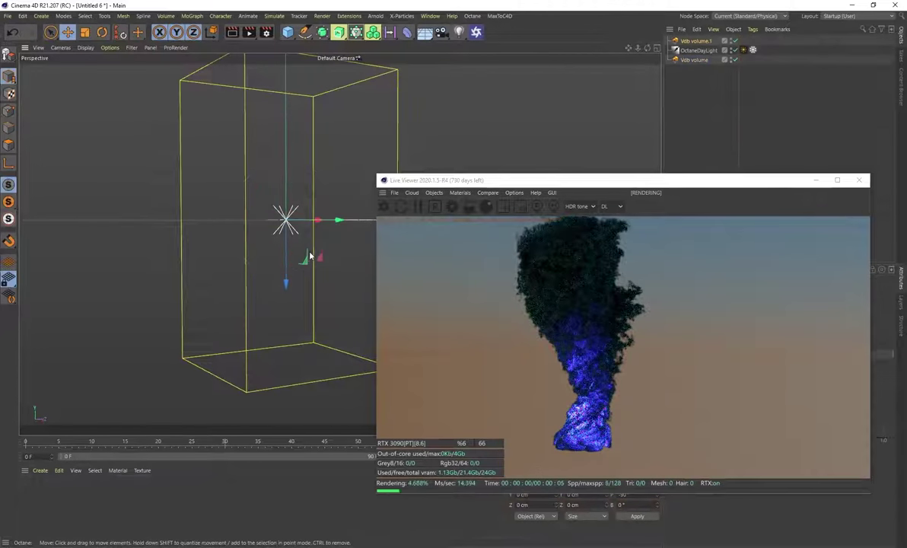
left_click_drag(338, 231, 181, 220)
key("r")
left_click_drag(131, 259, 179, 215)
key("e")
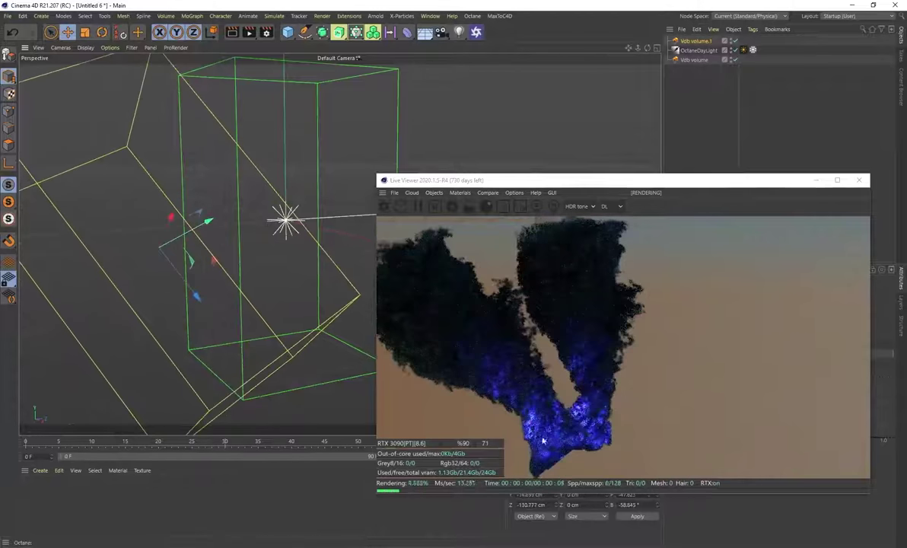
Go to frame 32, orbit to view both plumes, and open the copy's Volume Medium.
left_click_drag(533, 180, 583, 169)
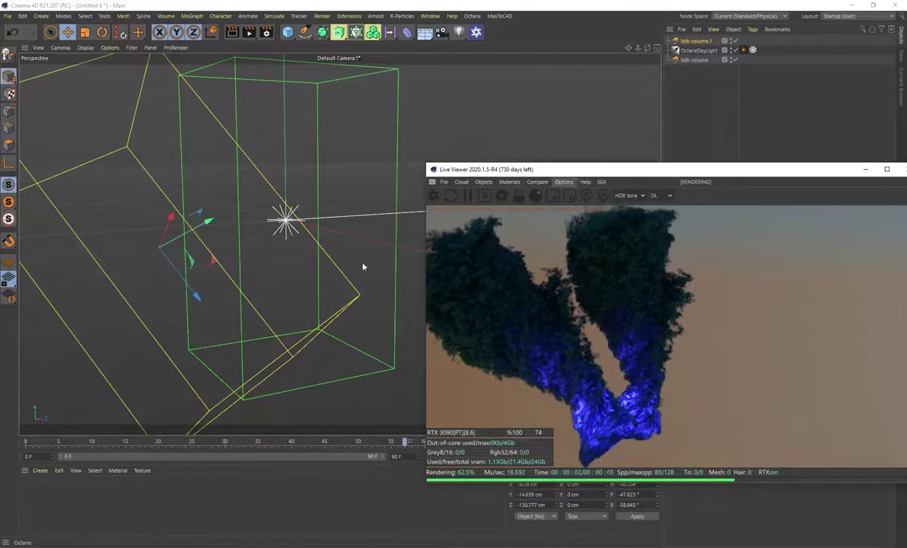
left_click_drag(365, 263, 122, 448, "alt")
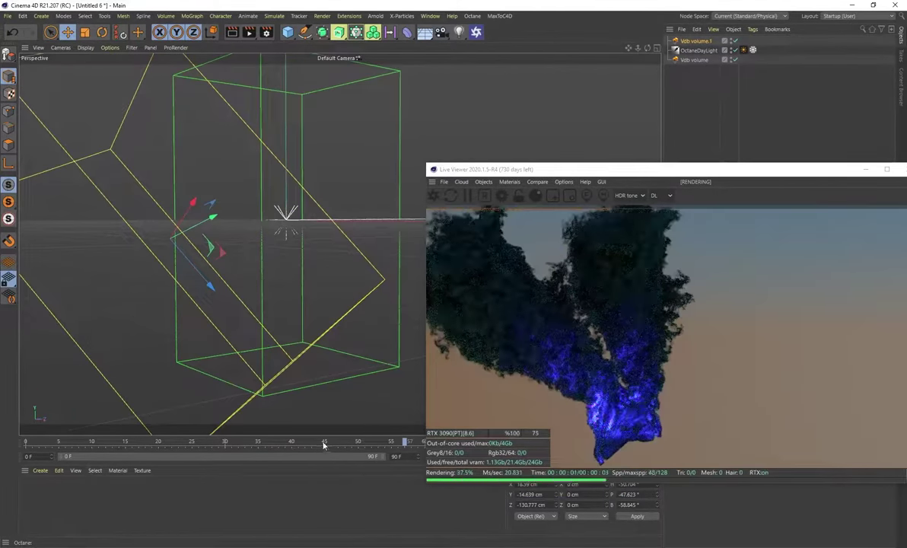
left_click(261, 444)
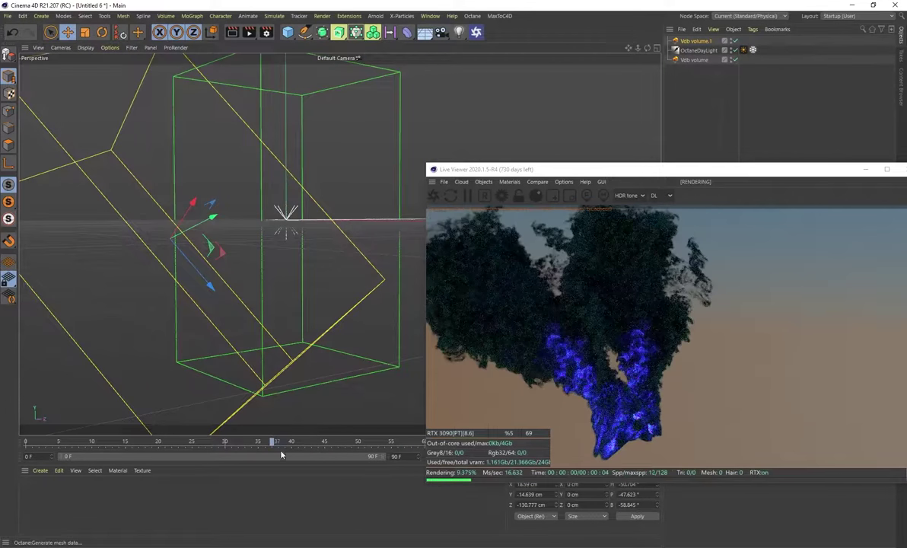
key("f")
key("f")
key("f")
key("f")
key("f")
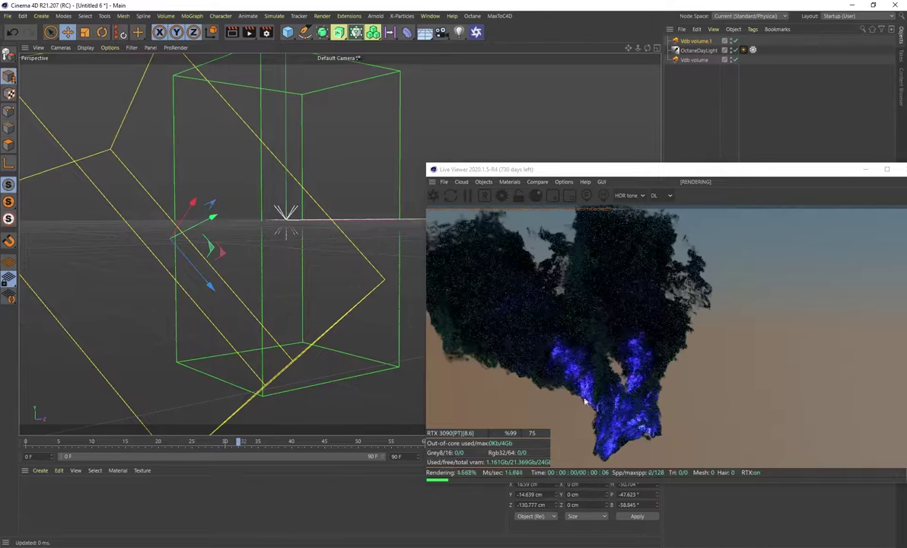
left_click_drag(235, 182, 281, 187, "alt")
left_click_drag(550, 177, 150, 130)
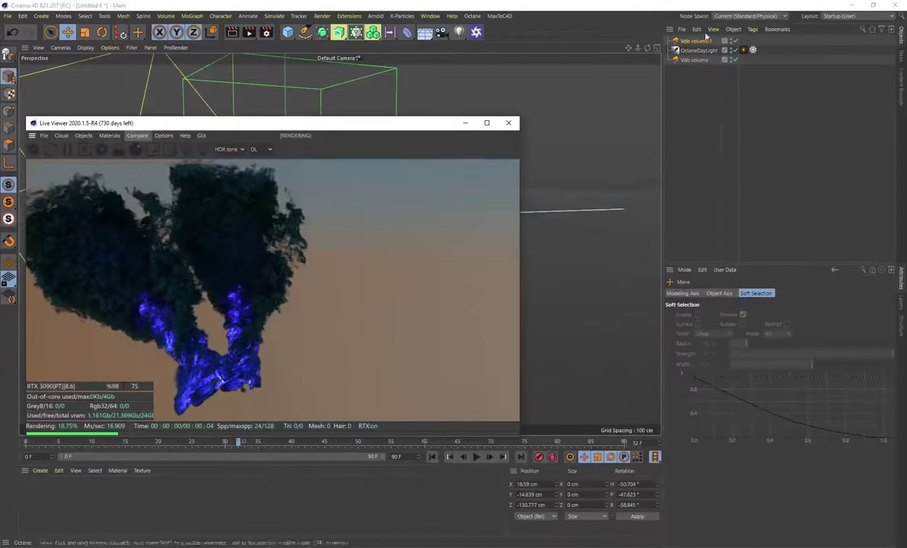
left_click(731, 356)
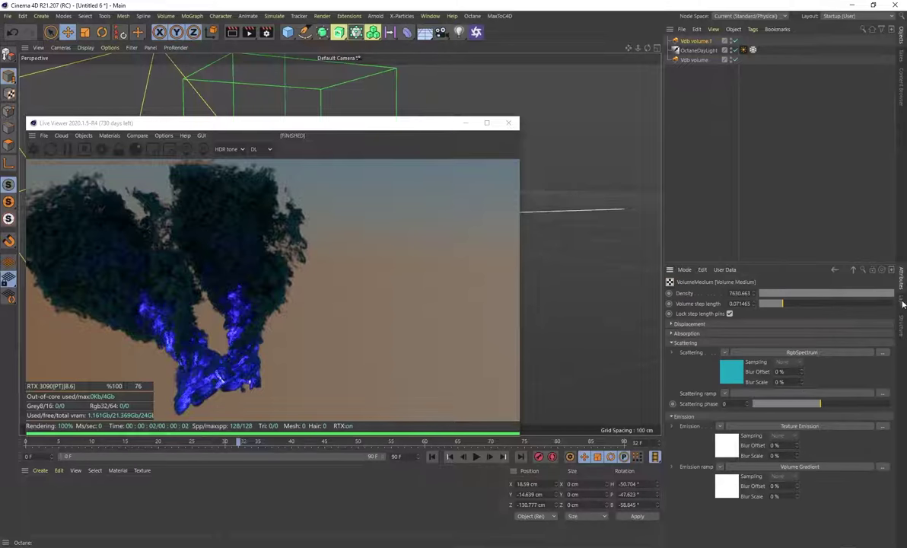
Lower the copied volume's medium density.
mouse_move(888, 295)
left_mouse_down()
mouse_move(873, 293)
mouse_move(889, 296)
left_mouse_up()
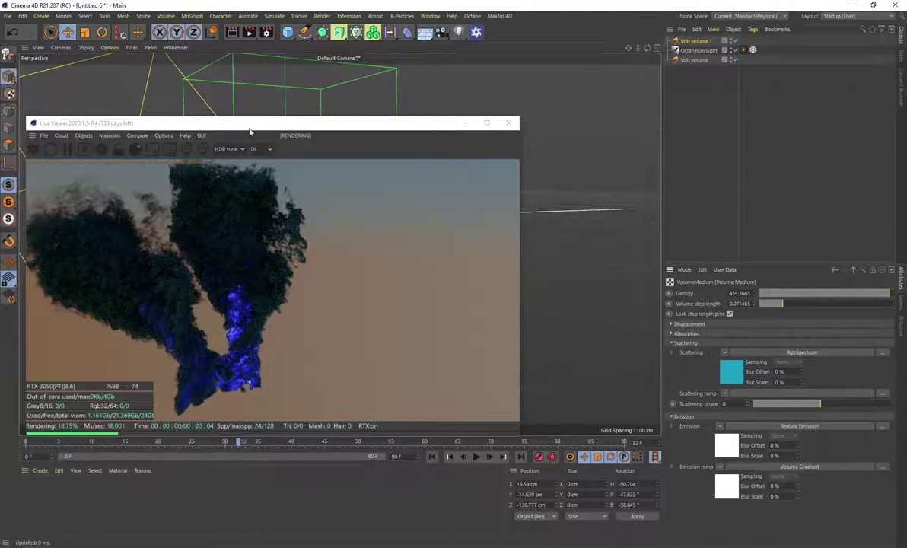
left_click_drag(250, 132, 542, 124)
scroll(229, 244, "up", 3)
scroll(233, 281, "up", 3)
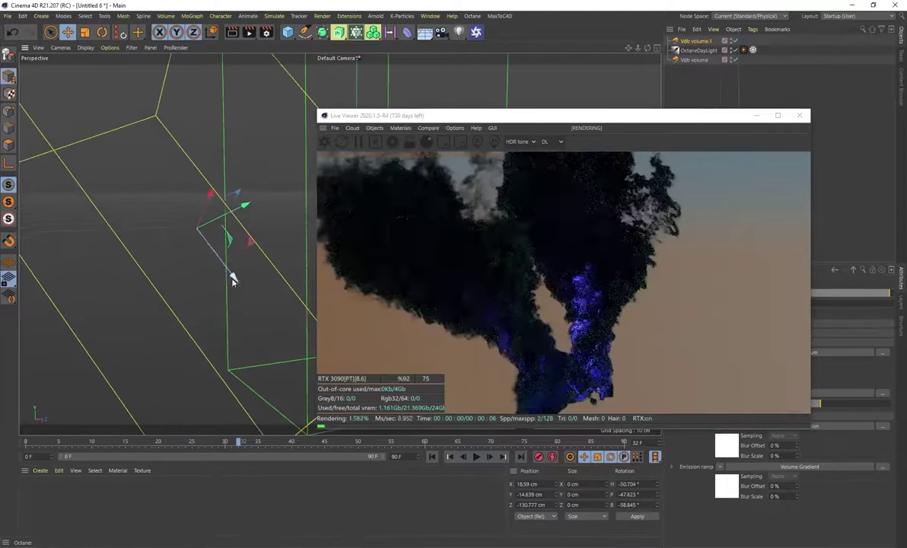
scroll(244, 262, "down", 3)
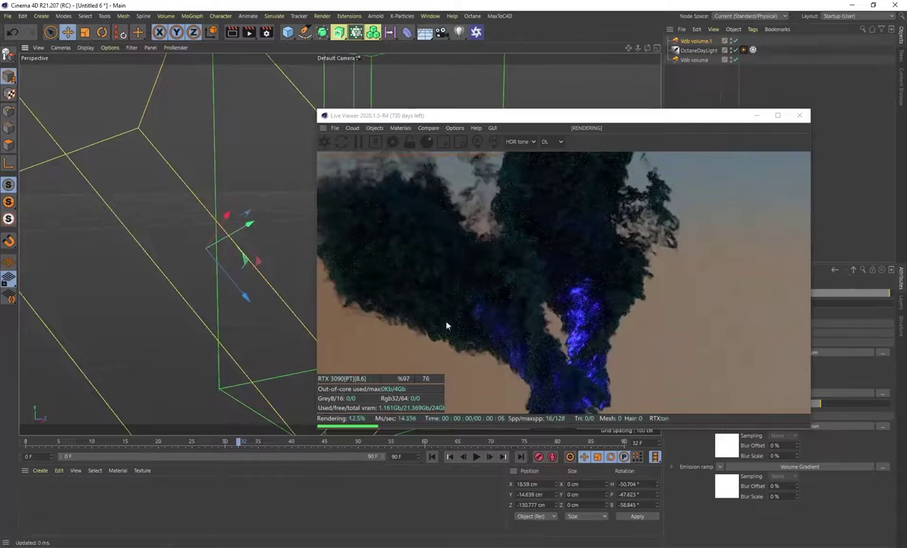
Rotate the Octane Daylight to change the sun direction, then orbit the view.
left_click(698, 50)
key("r")
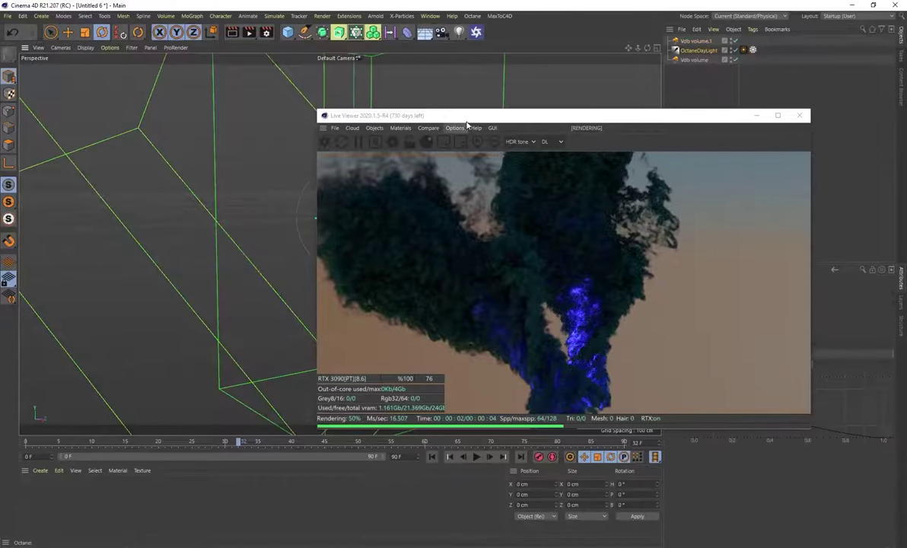
left_click_drag(430, 120, 563, 153)
left_click_drag(371, 245, 327, 247)
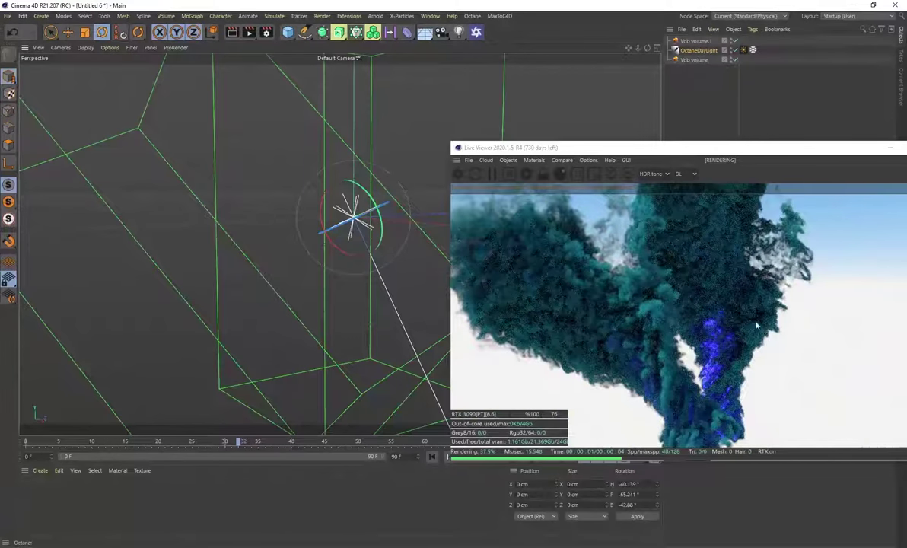
left_click_drag(338, 288, 346, 338, "alt")
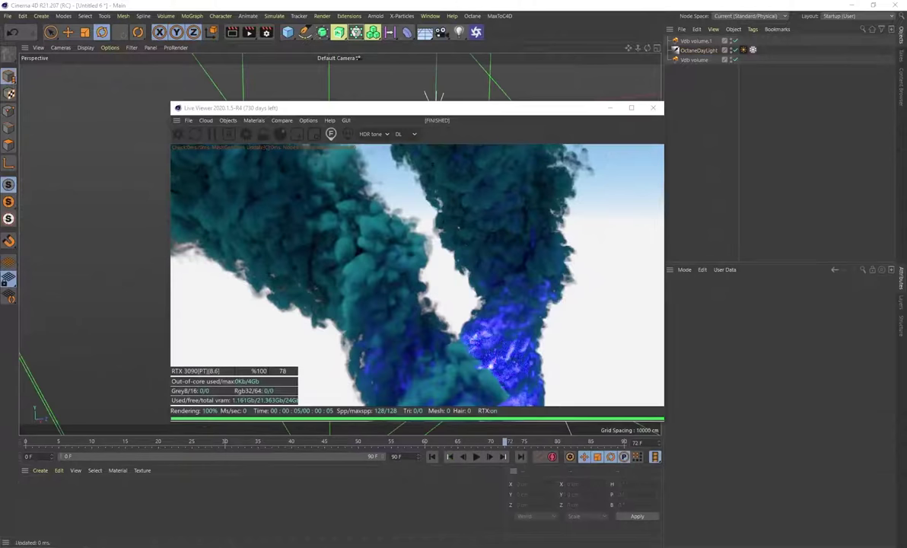
Add an Octane camera and enable its post-processing with Bloom power raised to about 22.16.
left_click_drag(64, 250, 126, 245, "alt")
left_click_drag(343, 108, 292, 94)
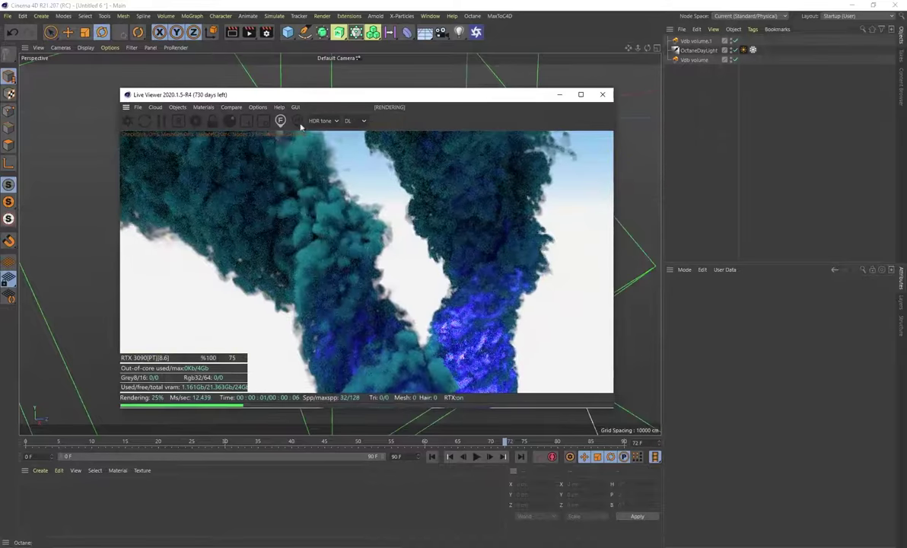
left_click(177, 107)
left_click(183, 120)
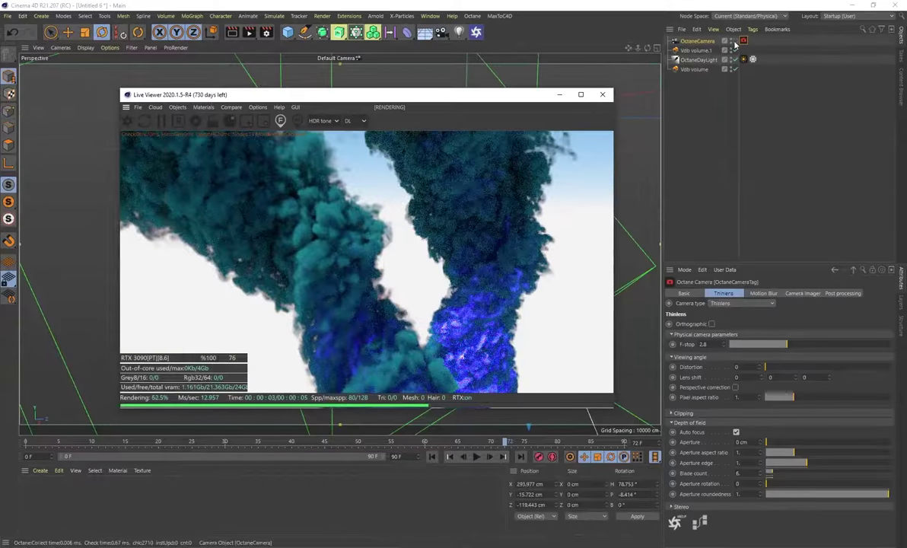
left_click(844, 293)
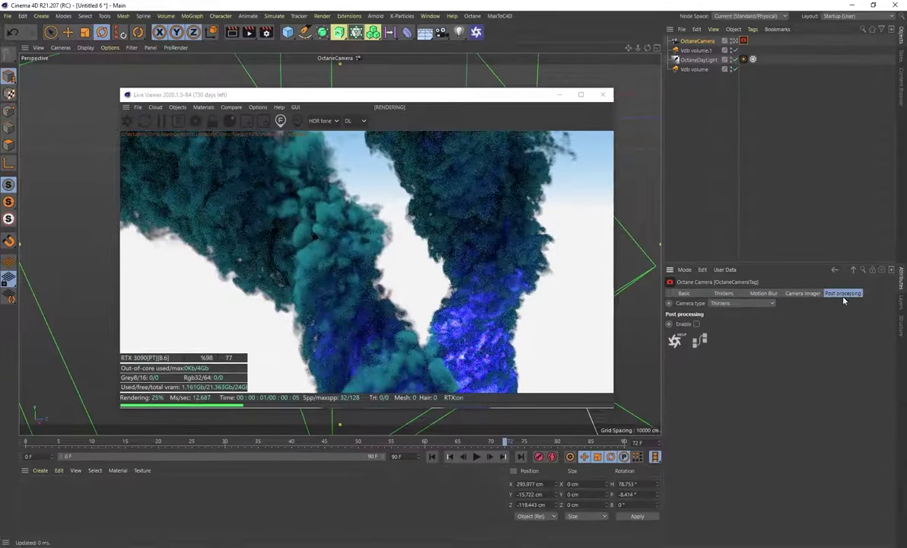
left_click(697, 325)
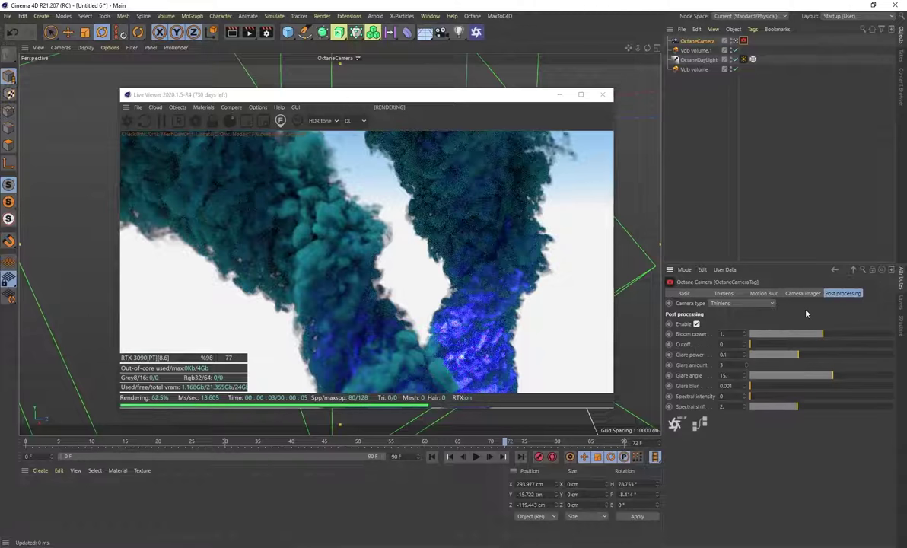
left_click_drag(841, 336, 850, 337)
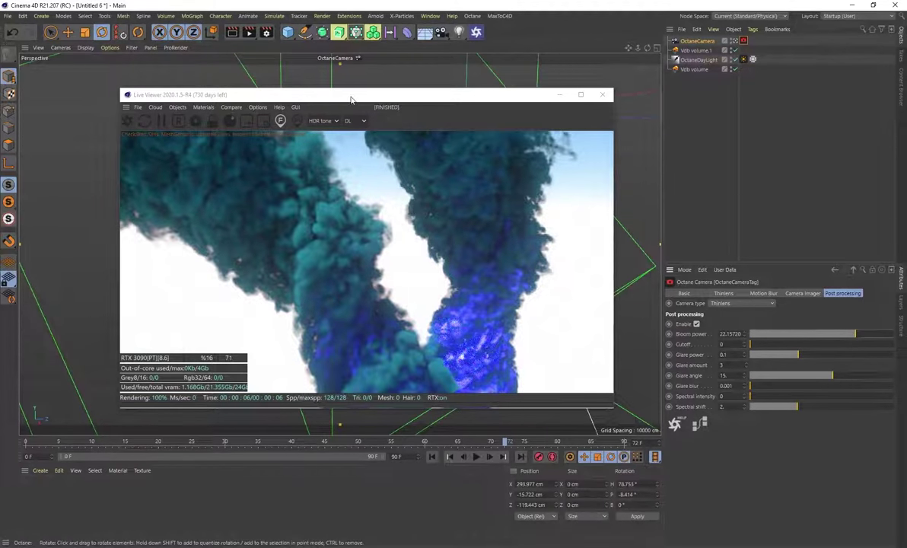
Turn the camera view to a new heading and show the OctaneCamera object's properties.
mouse_move(327, 95)
left_mouse_down()
mouse_move(376, 102)
mouse_move(316, 97)
left_mouse_up()
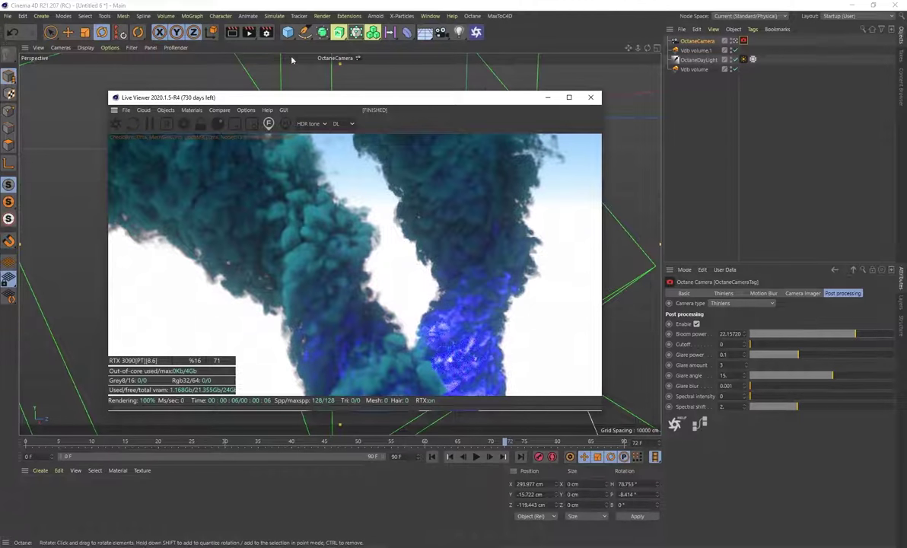
left_click_drag(251, 98, 340, 91)
left_click_drag(149, 206, 130, 238)
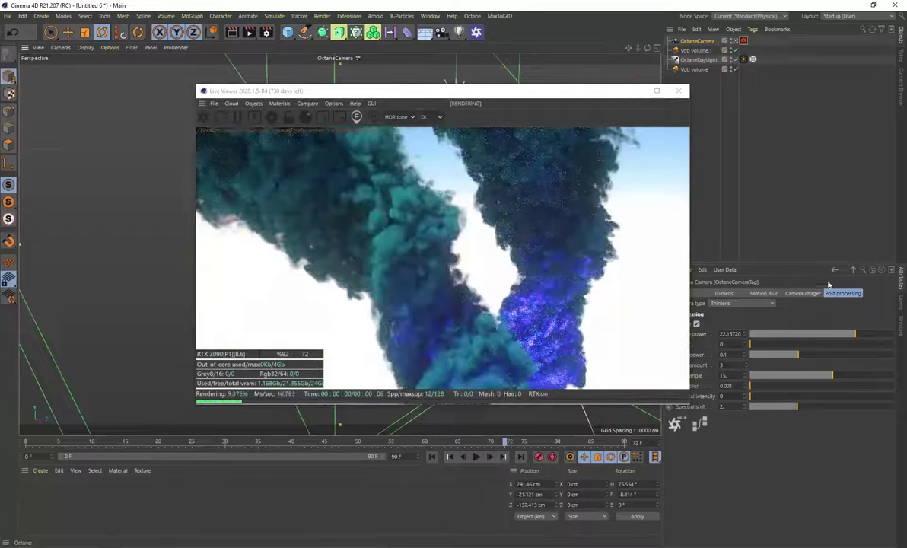
left_click_drag(596, 92, 514, 94)
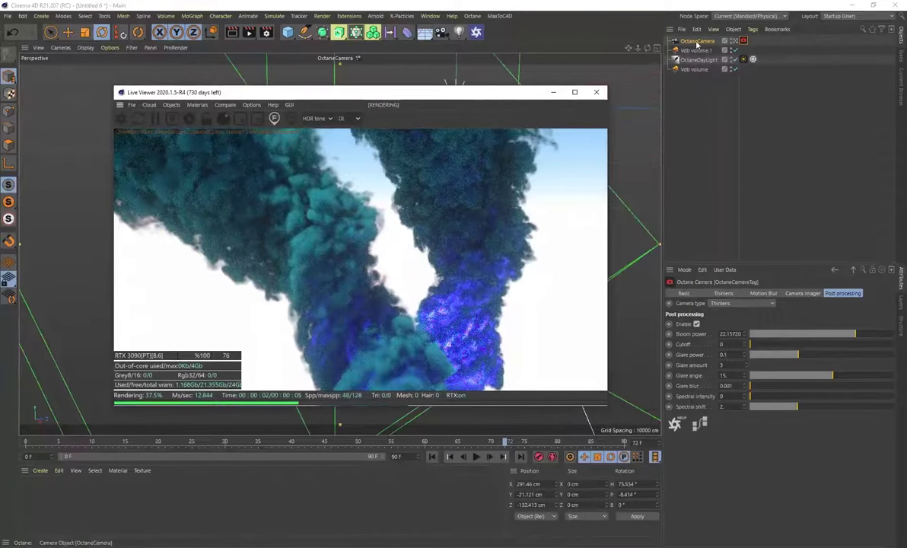
left_click(696, 42)
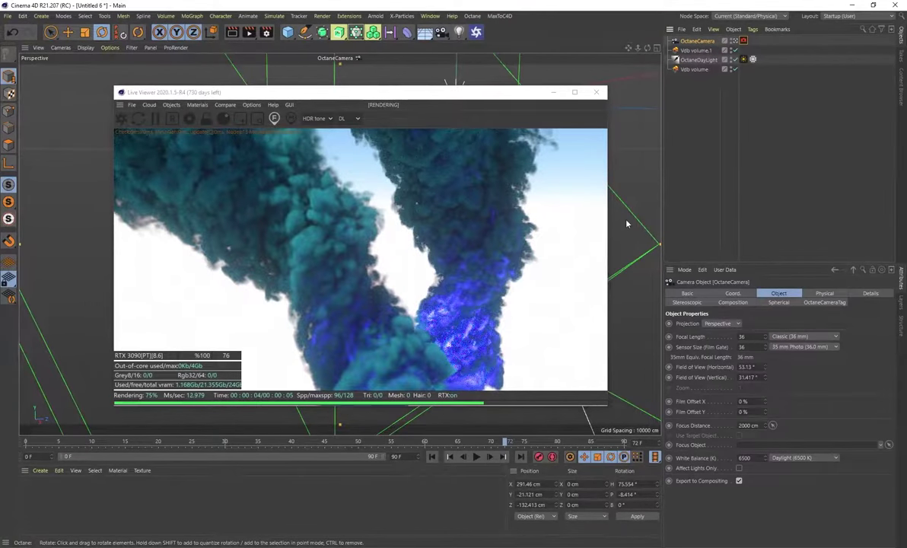
left_click_drag(627, 224, 628, 223)
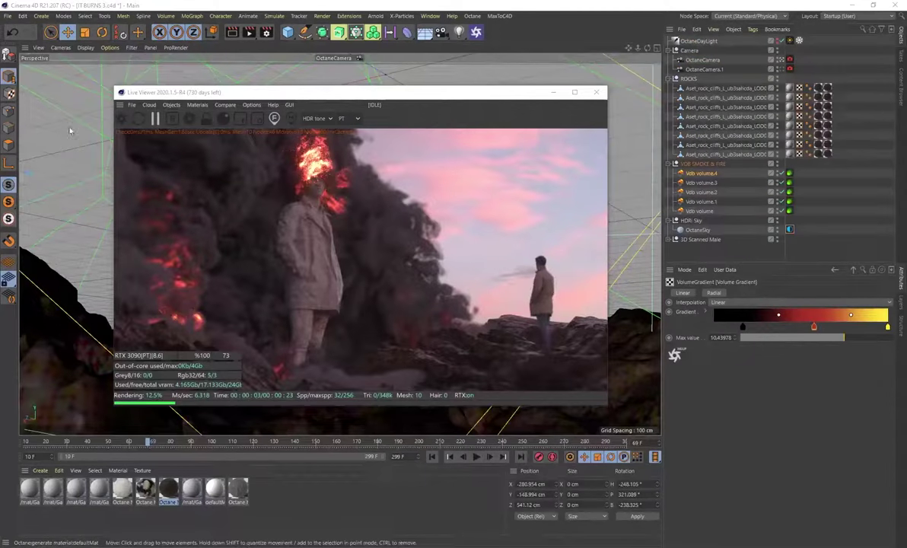
Switch to the free Default Camera and orbit around the rock scene.
left_click(779, 61)
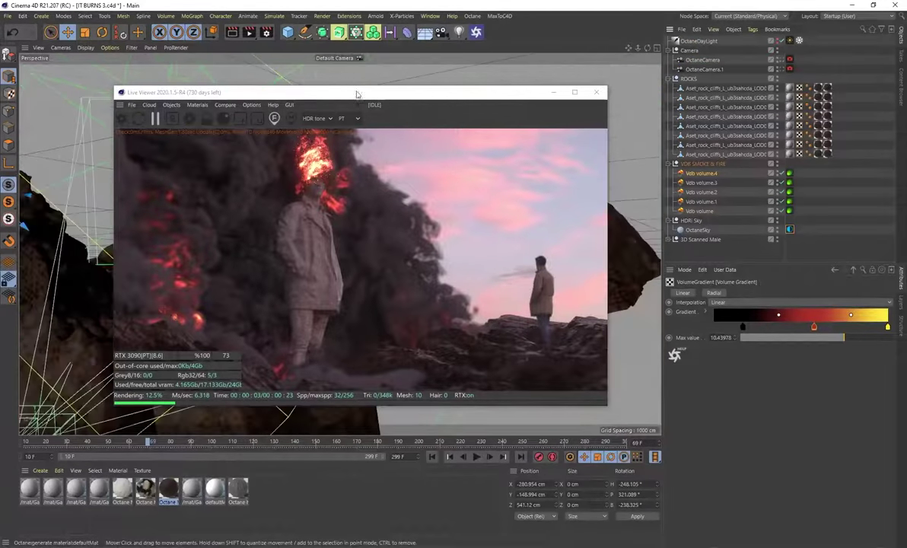
left_click_drag(354, 93, 642, 137)
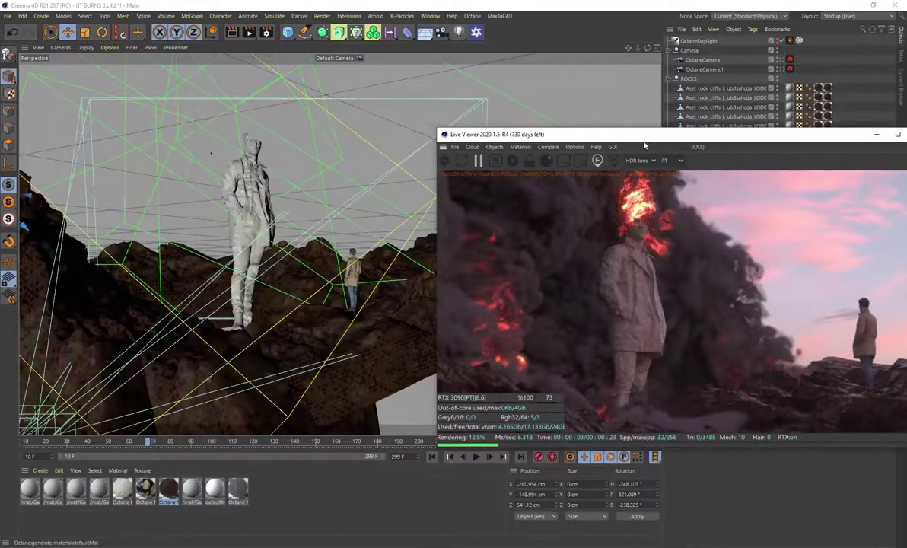
left_click_drag(294, 197, 234, 137, "alt")
left_click_drag(227, 101, 281, 118, "alt")
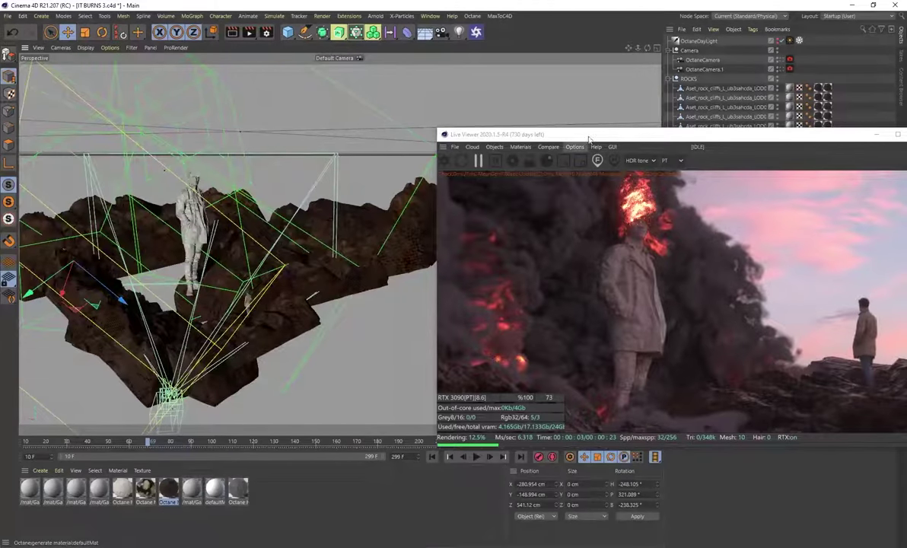
left_click_drag(589, 137, 438, 126)
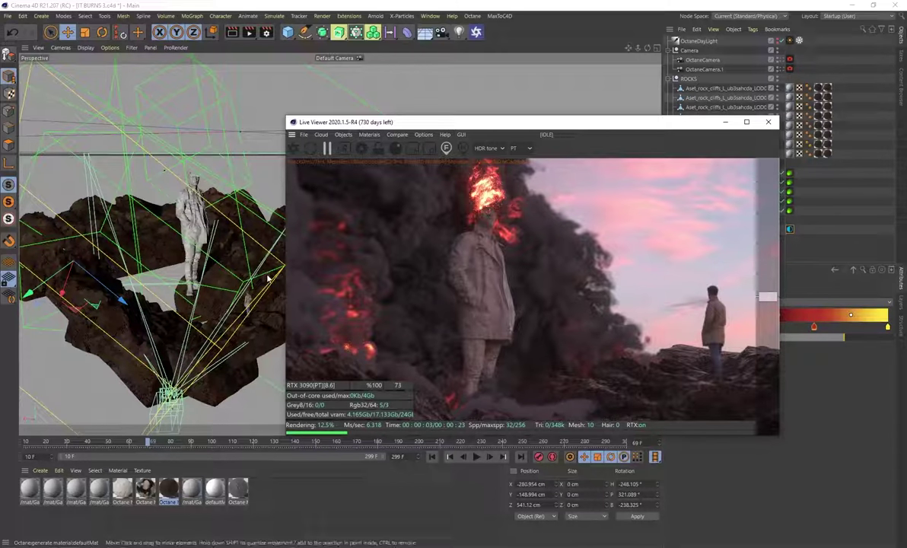
left_click_drag(519, 127, 357, 87)
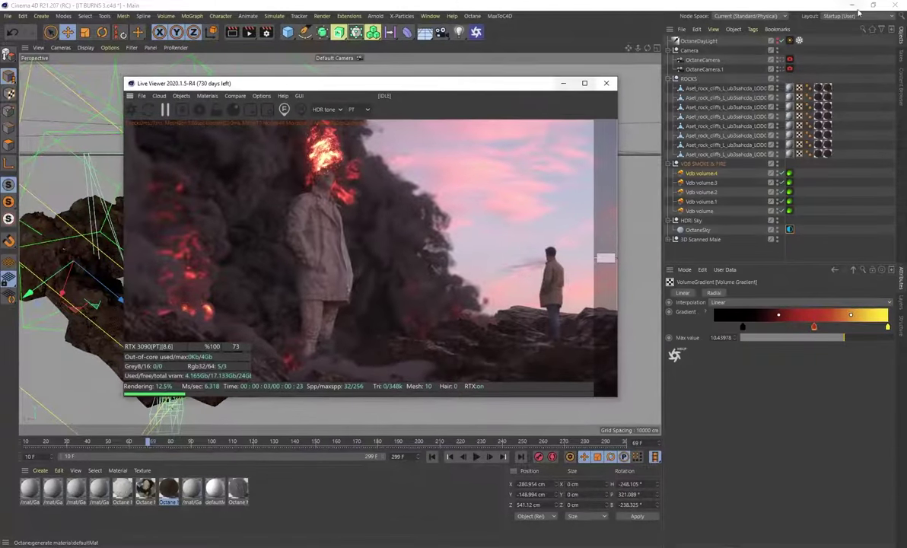
Return to the OctaneCamera and inspect Vdb volume.4's Volume Medium, Gradient and Texture Emission shaders.
left_click(788, 61)
left_click(703, 175)
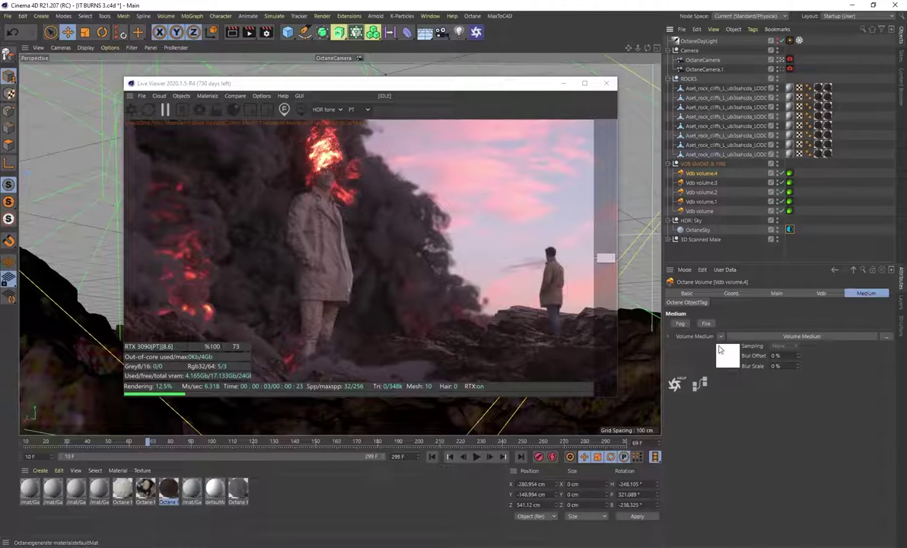
left_click(721, 353)
left_click(725, 487)
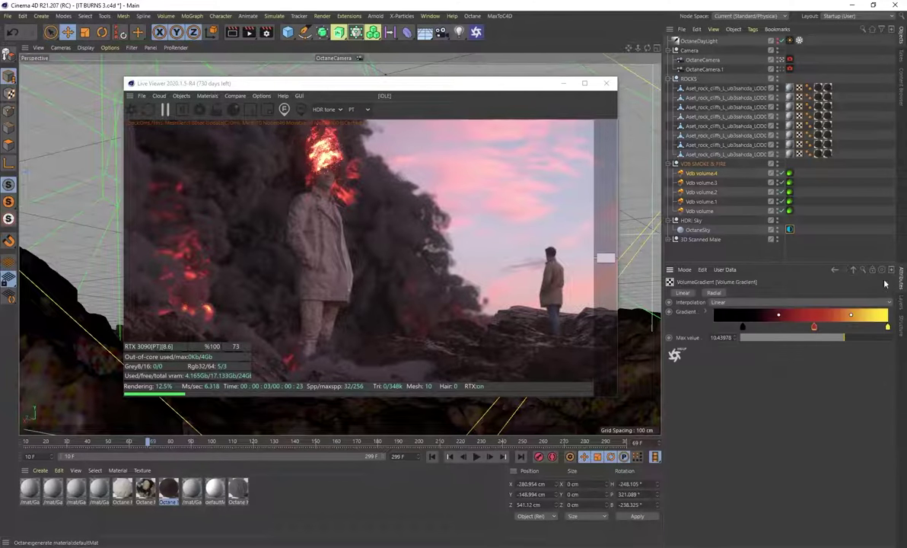
left_click(835, 271)
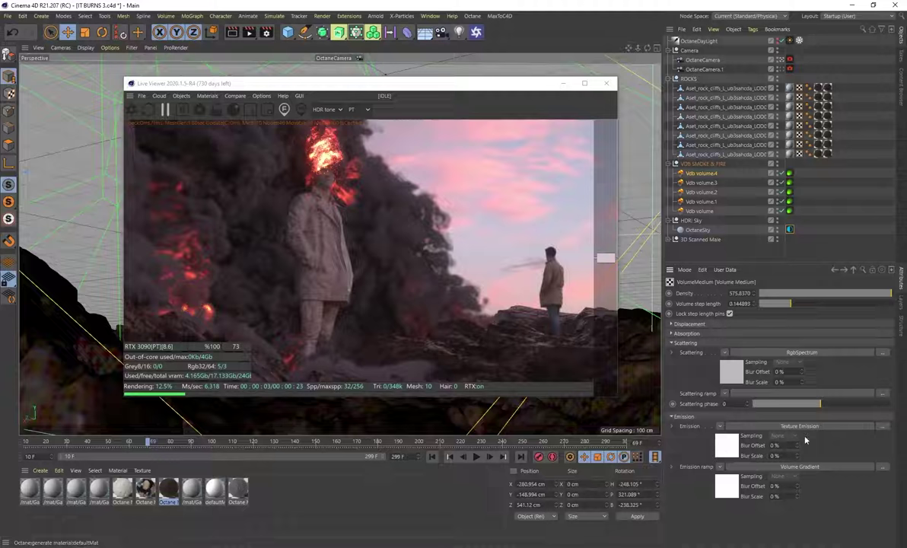
left_click(728, 493)
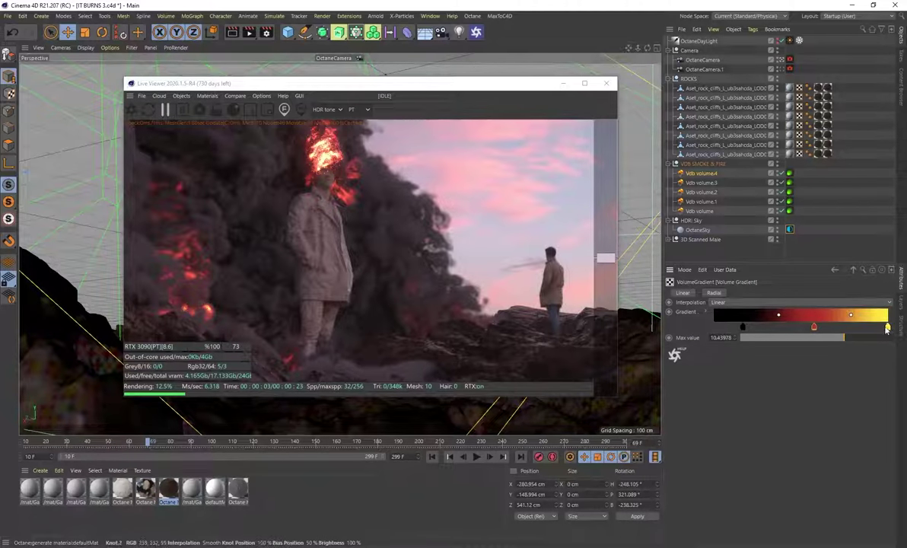
left_click(835, 269)
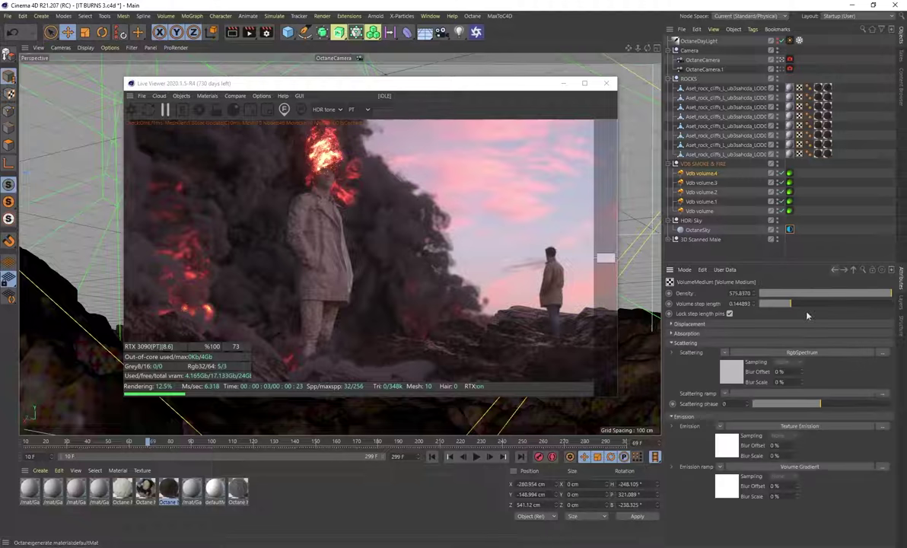
left_click(725, 449)
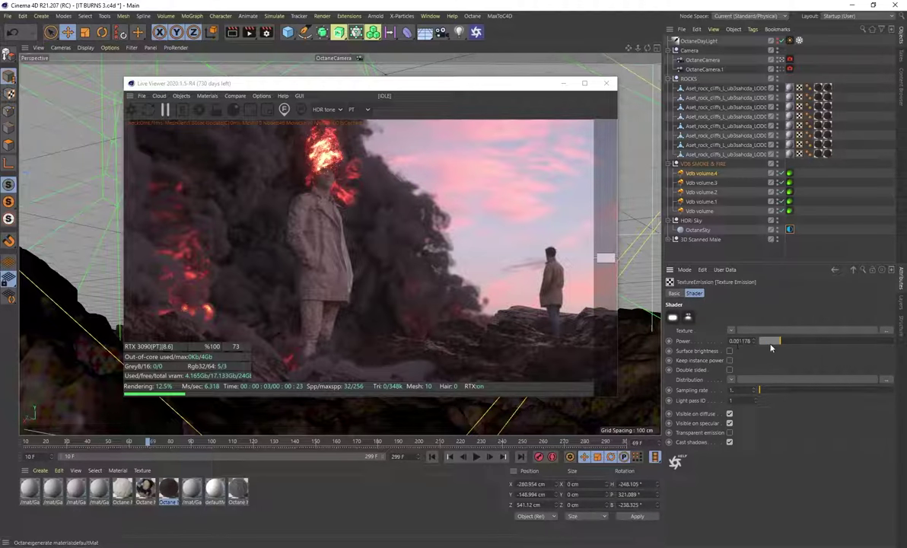
Scrub the animation to frame 114 and bring back Vdb volume.4's volume settings.
left_click_drag(359, 95, 486, 92)
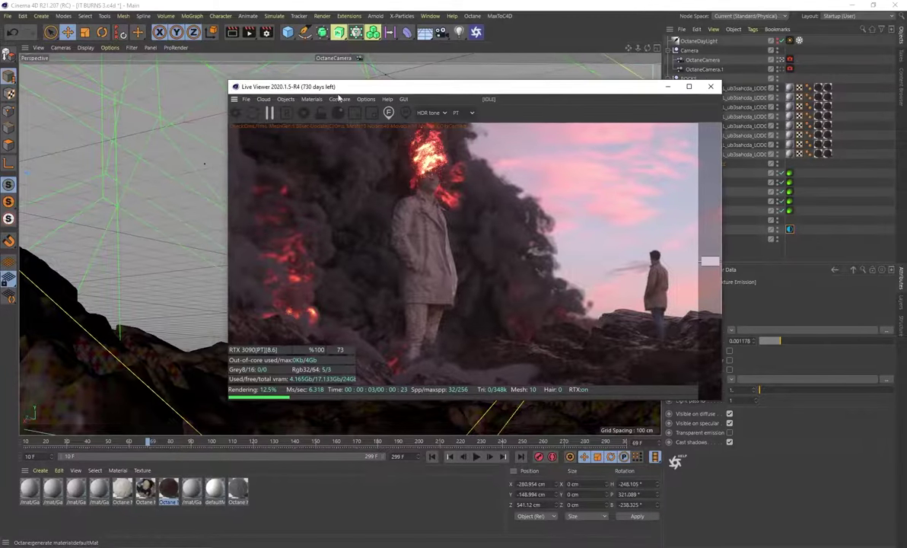
left_click(196, 443)
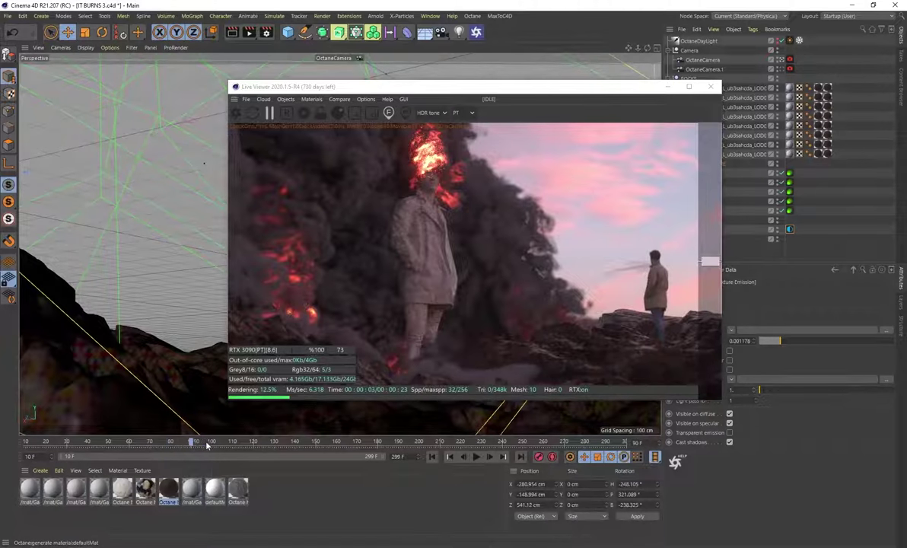
left_click_drag(207, 445, 263, 445)
left_click_drag(392, 99, 383, 137)
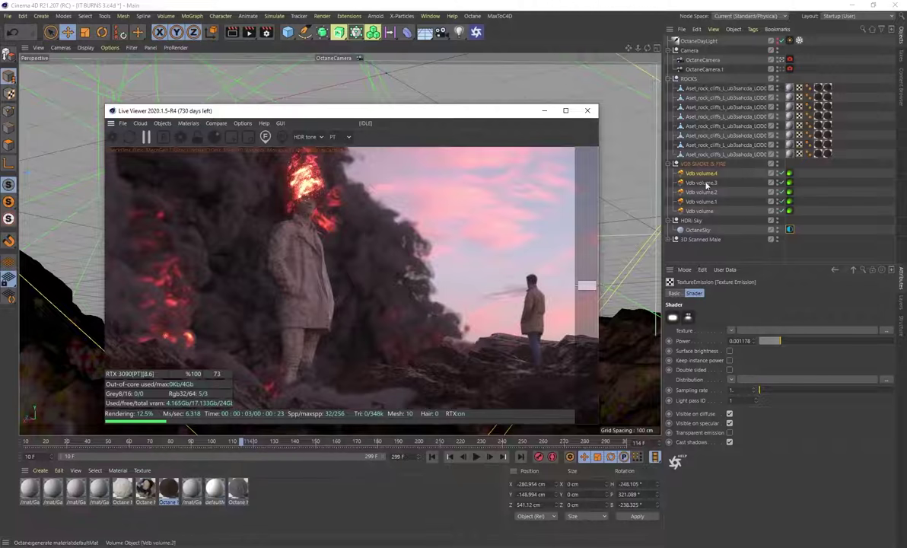
left_click_drag(399, 117, 437, 99)
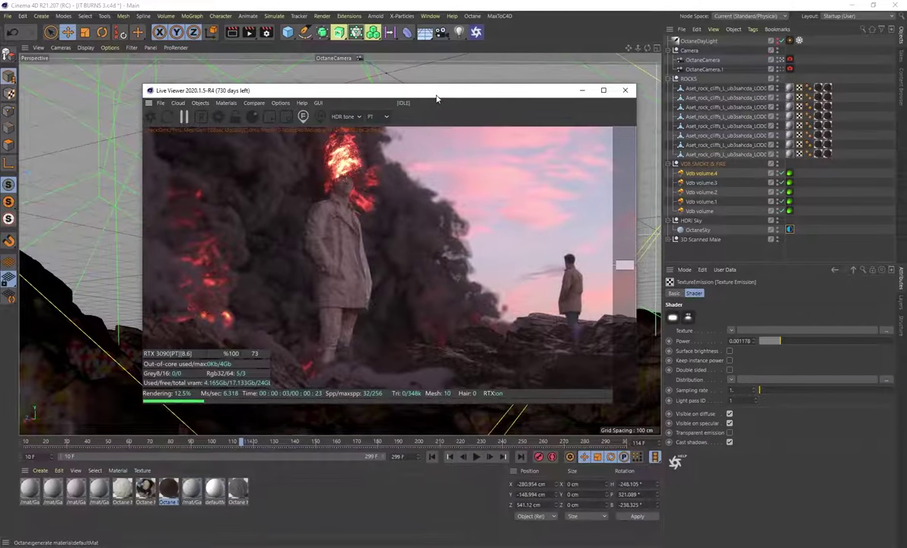
left_click(707, 179)
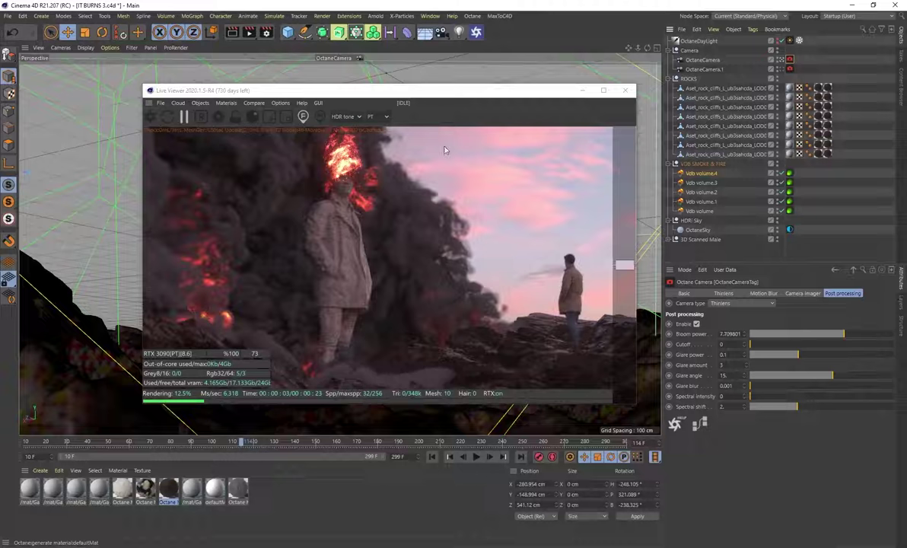
Set the Camera Imager's Highlight compression from 0 to 1.
left_click(801, 294)
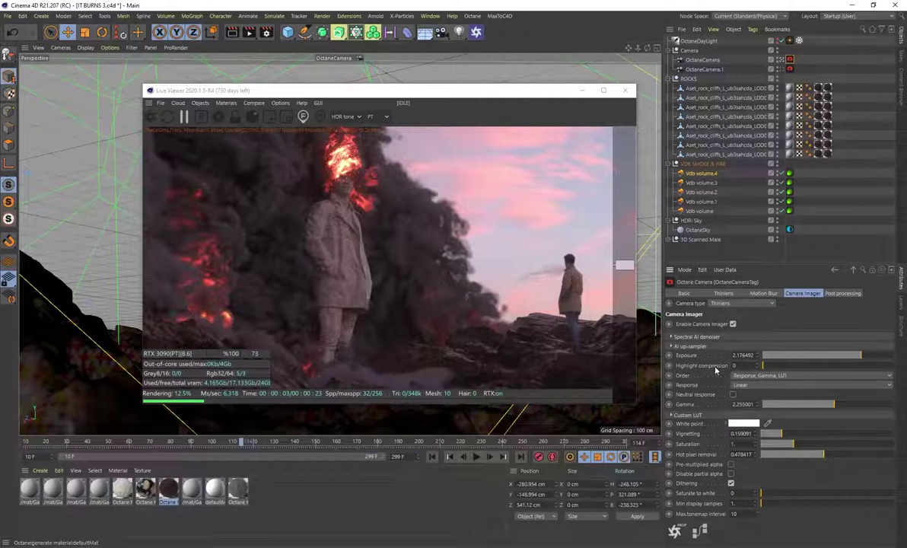
left_click_drag(771, 368, 877, 369)
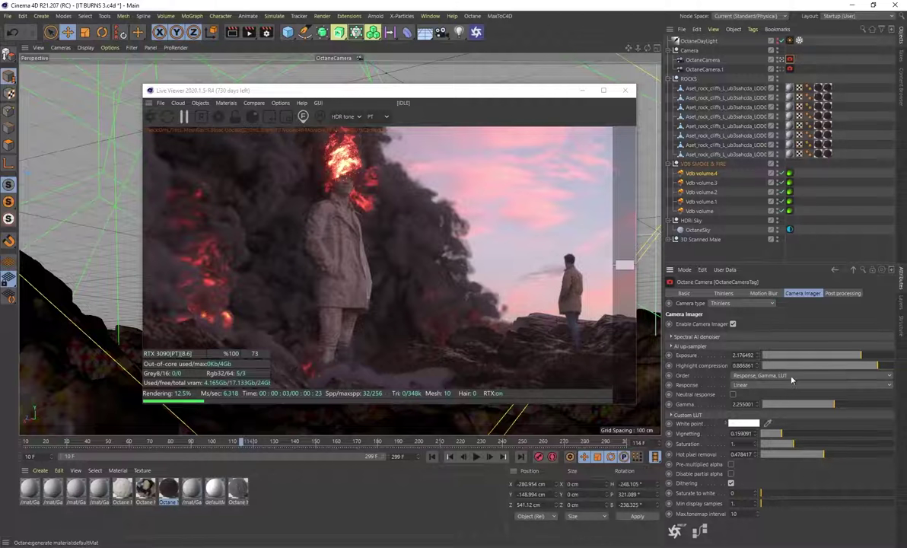
left_click_drag(803, 366, 896, 372)
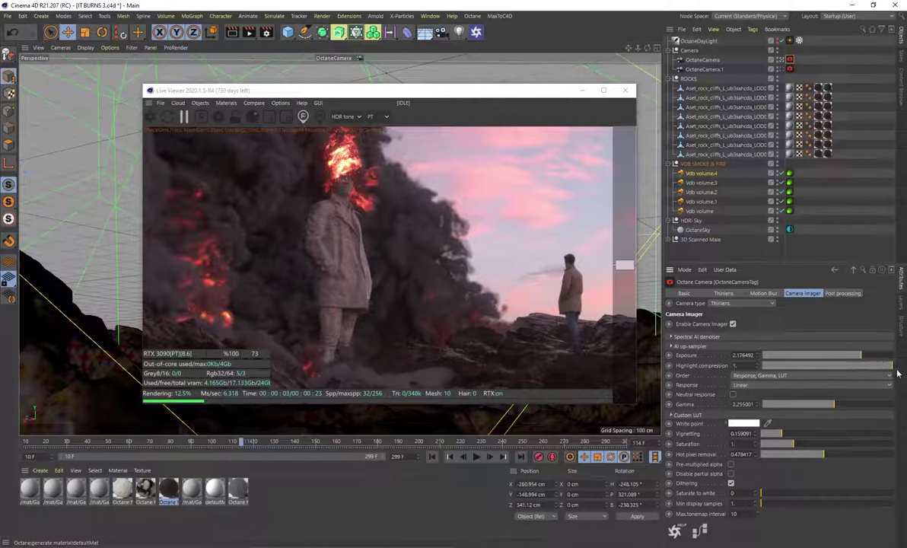
Review the Octane path-tracing render settings, then close the settings window.
left_click(219, 118)
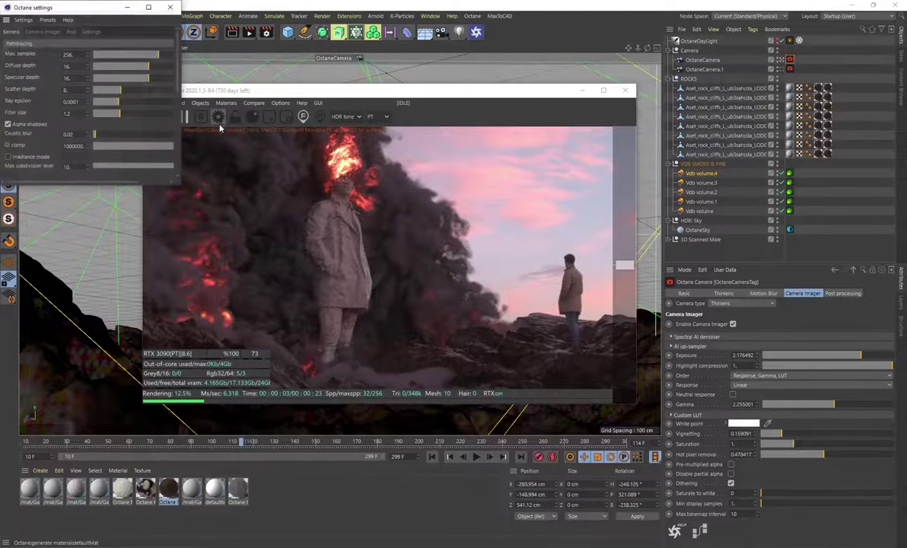
left_click_drag(59, 8, 111, 46)
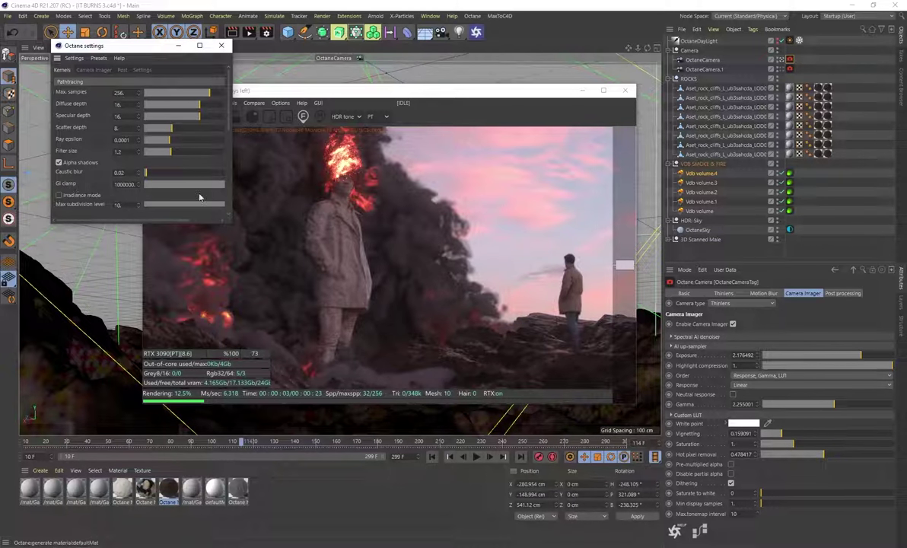
left_click(221, 45)
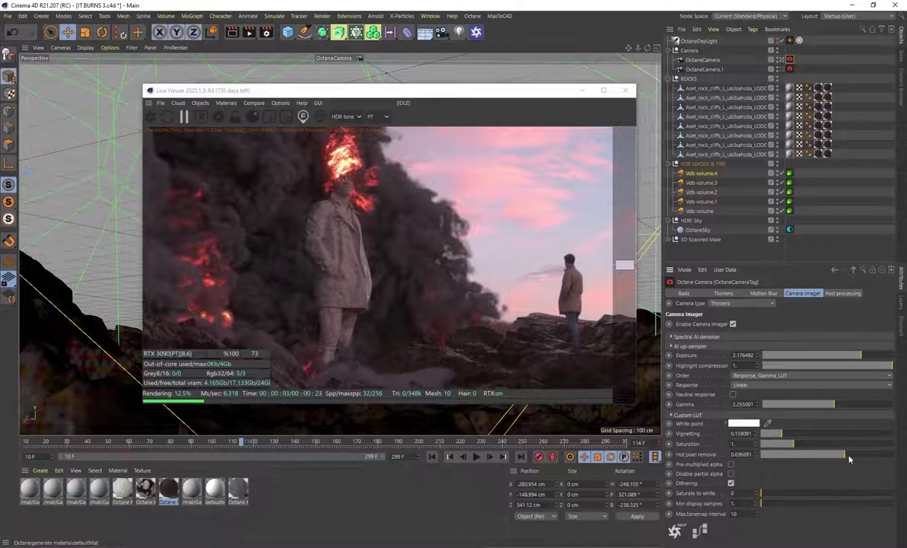
Set the Camera Imager's Hot pixel removal to about 0.61 and reopen Octane settings.
left_click_drag(828, 457, 882, 458)
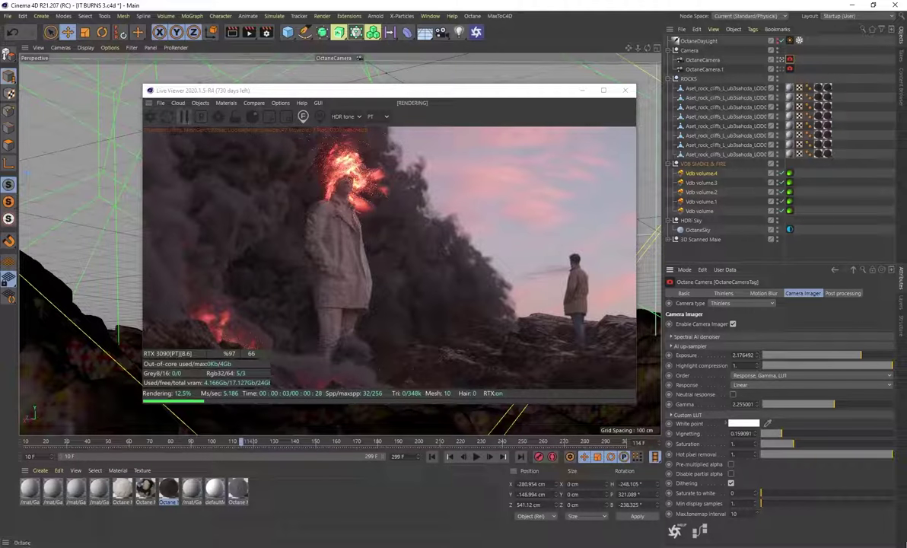
left_click_drag(858, 455, 814, 456)
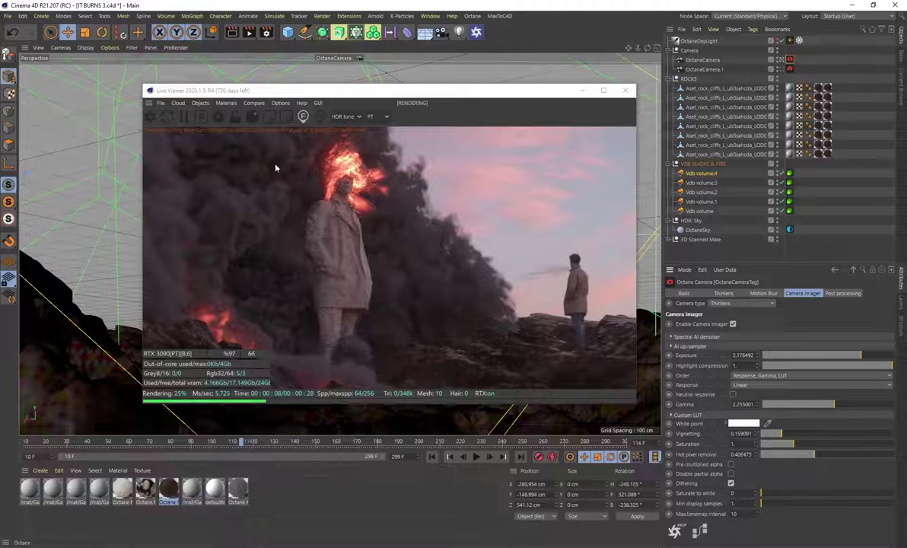
left_click(788, 455)
left_click_drag(788, 456, 841, 455)
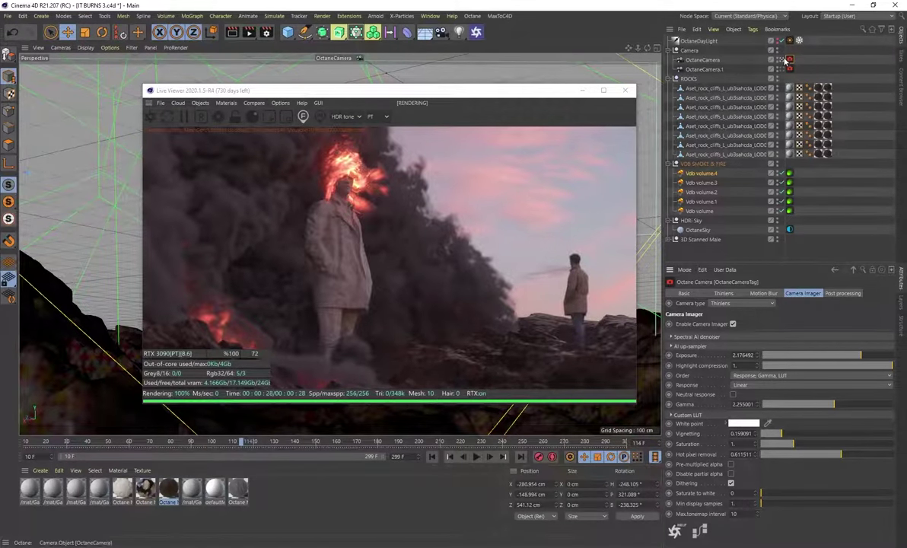
left_click(218, 116)
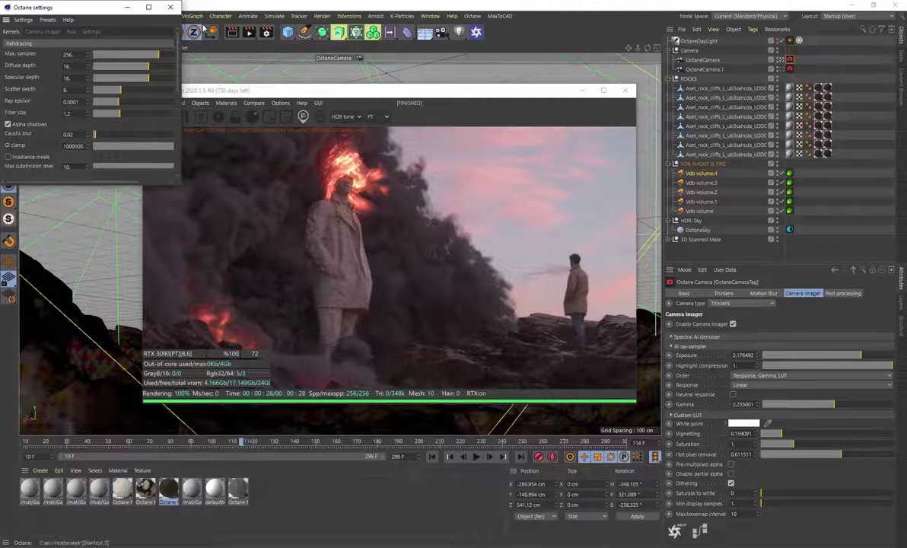
Close Octane settings, check the camera's 0.02 s motion-blur shutter, and select Vdb volume.4.
left_click(170, 7)
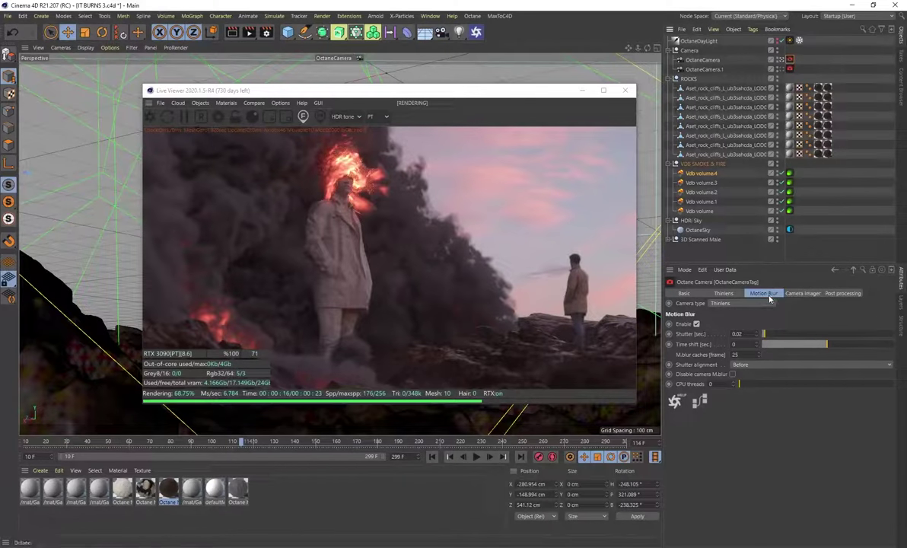
double_click(737, 334)
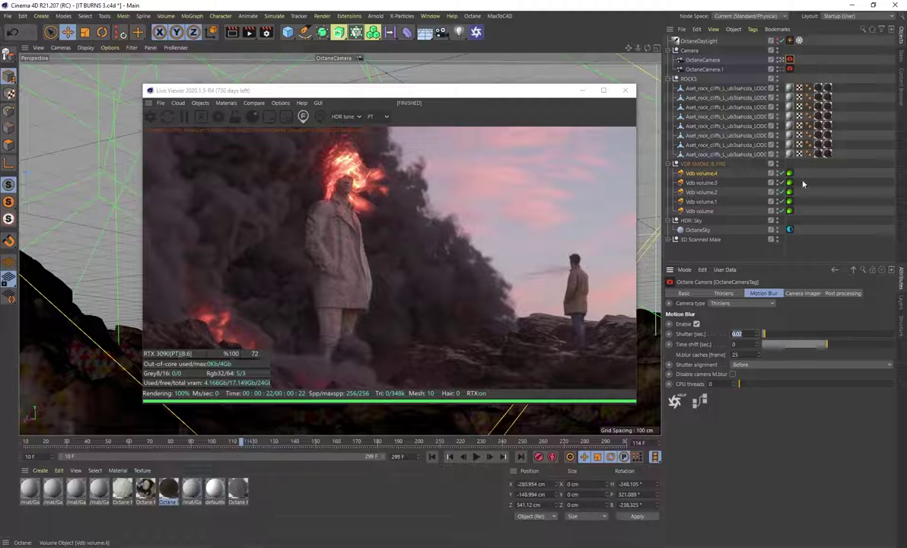
left_click(704, 174)
Give Vdb volume.4 an Octane object tag with vertex-speed motion blur, then show the camera's Thinlens settings.
right_click(704, 174)
mouse_move(762, 113)
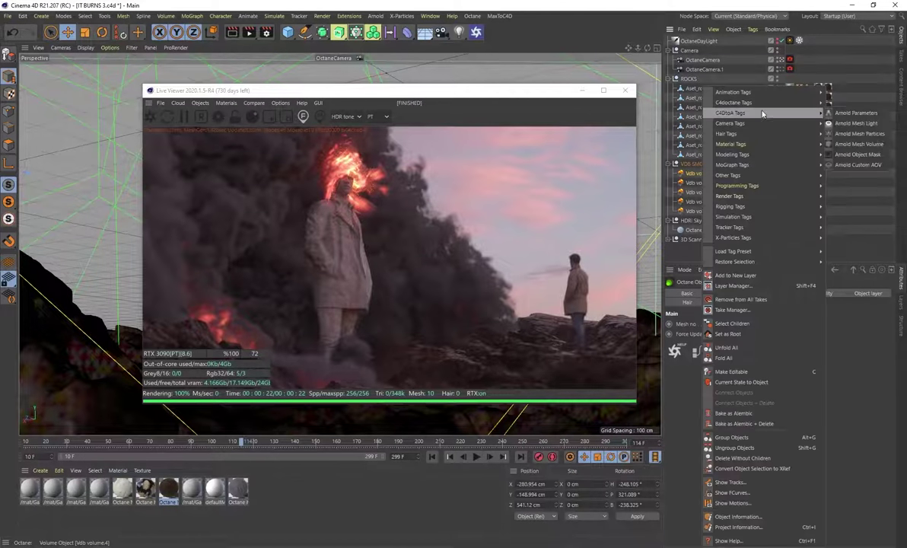
left_click(854, 134)
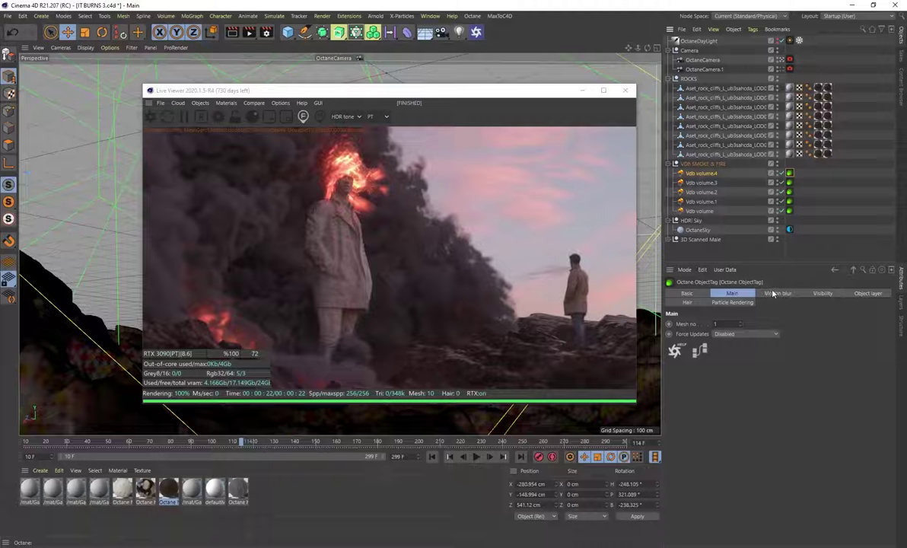
left_click(777, 294)
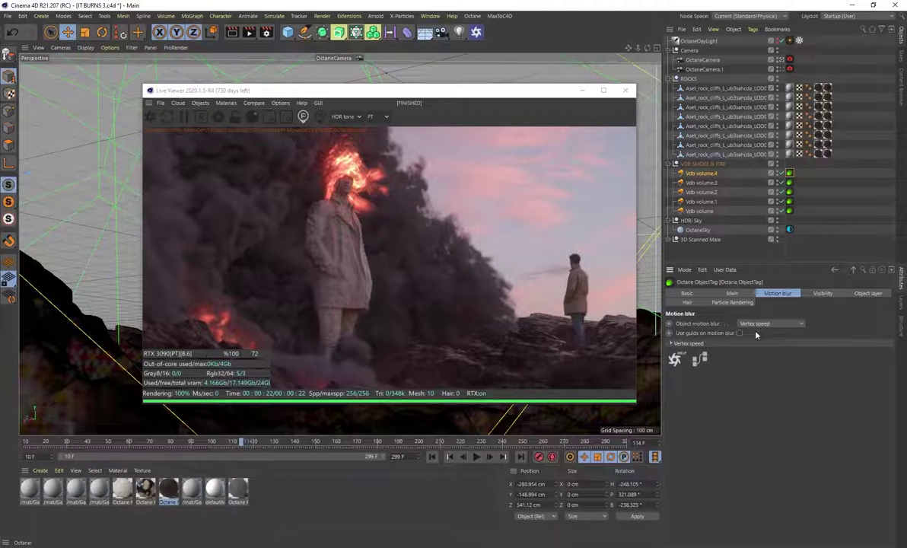
left_click(674, 344)
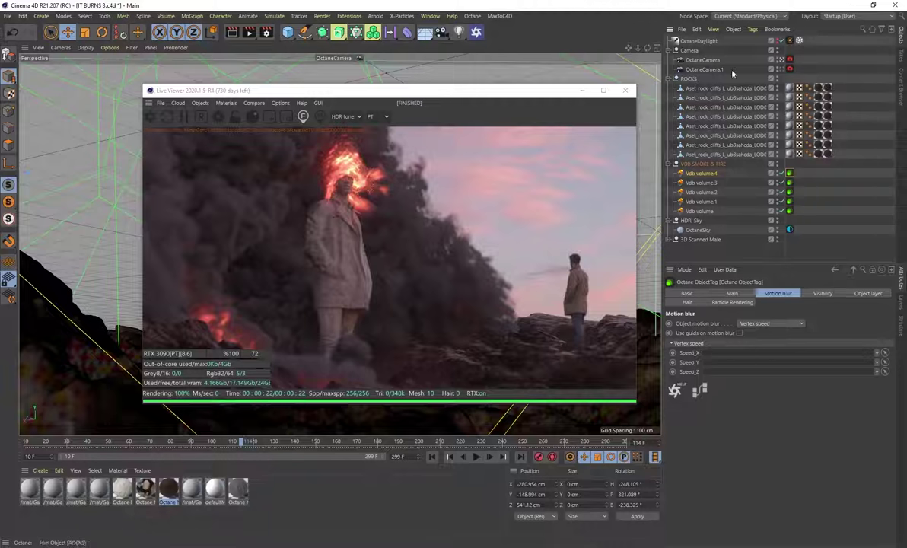
left_click(790, 61)
left_click(724, 294)
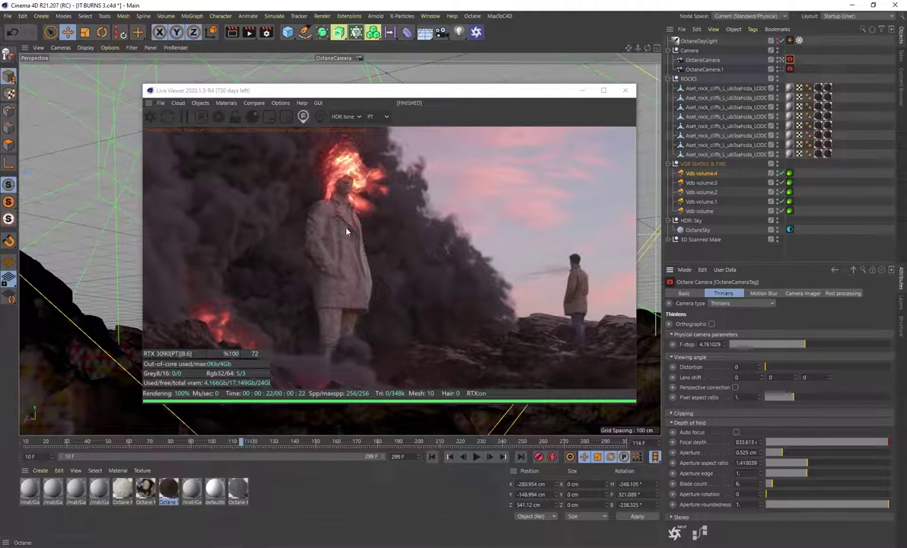
Focus the camera on the burning head (focal depth 820.597) and set the aperture to 1.379 cm.
left_click(352, 170)
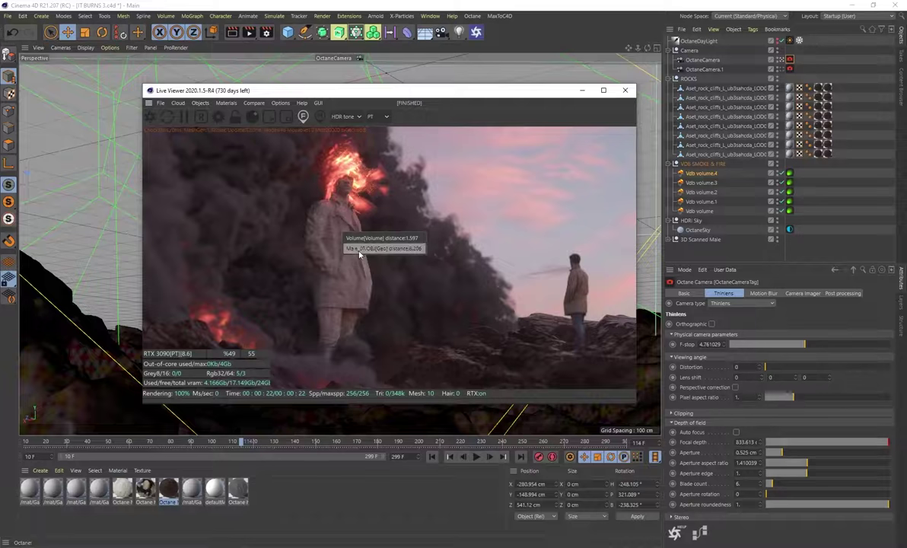
left_click(321, 179)
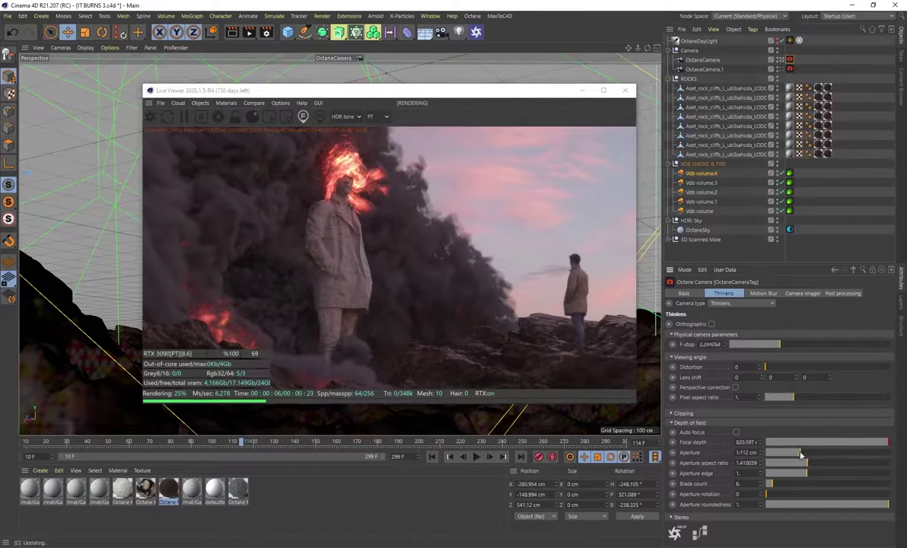
left_click_drag(781, 453, 819, 455)
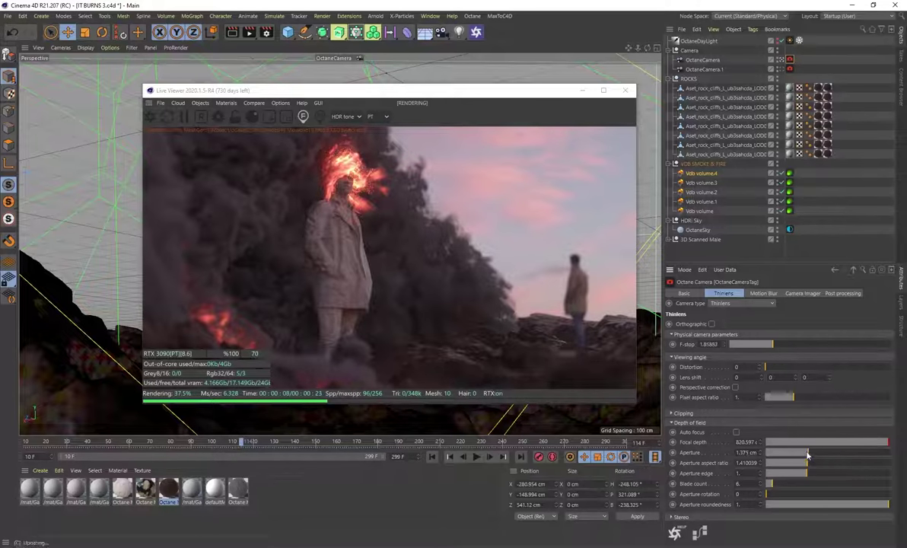
left_click(778, 454)
Move the render preview aside and rewind the animation to its first frame, 10.
left_click(702, 59)
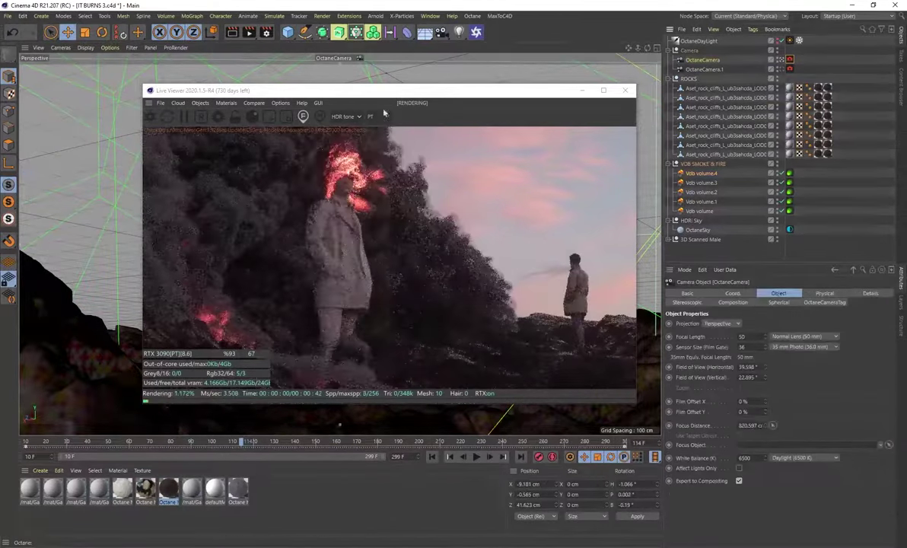
left_click_drag(341, 100, 526, 60)
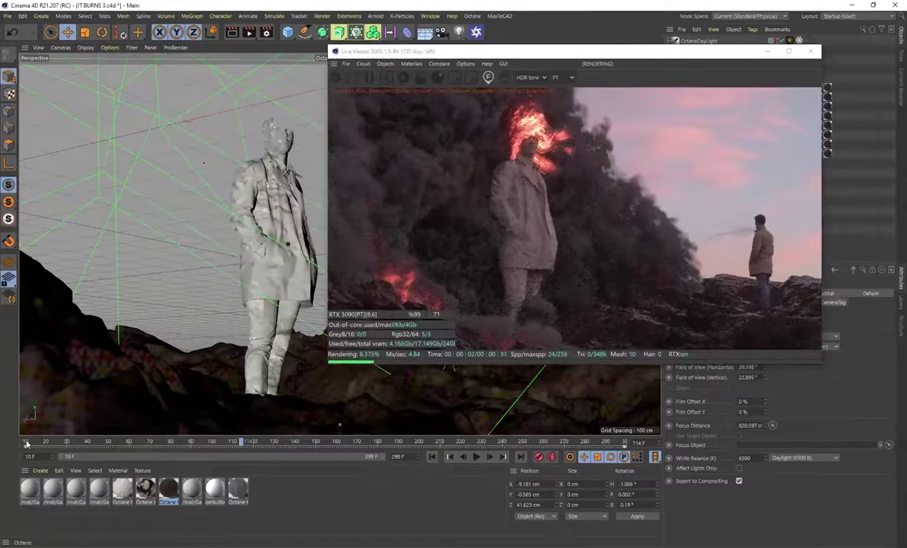
key("shift+f")
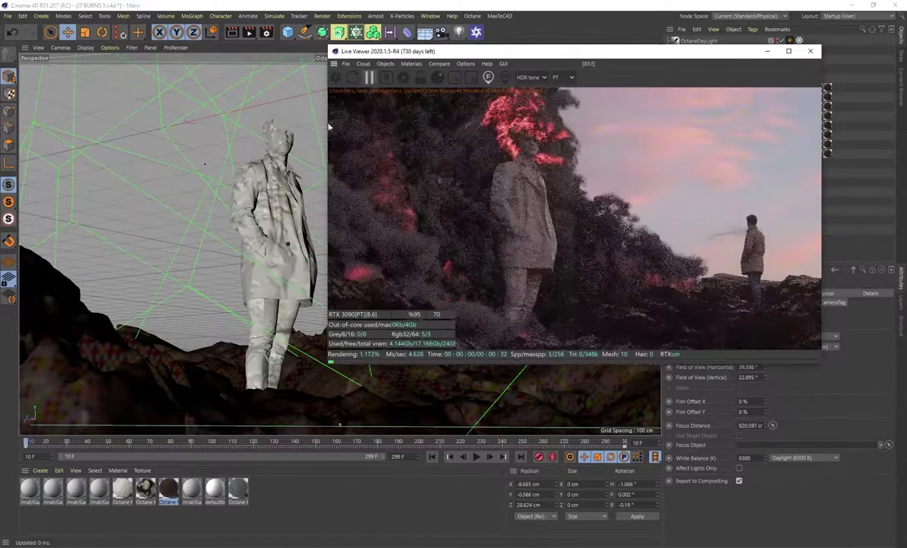
left_click_drag(57, 447, 27, 446)
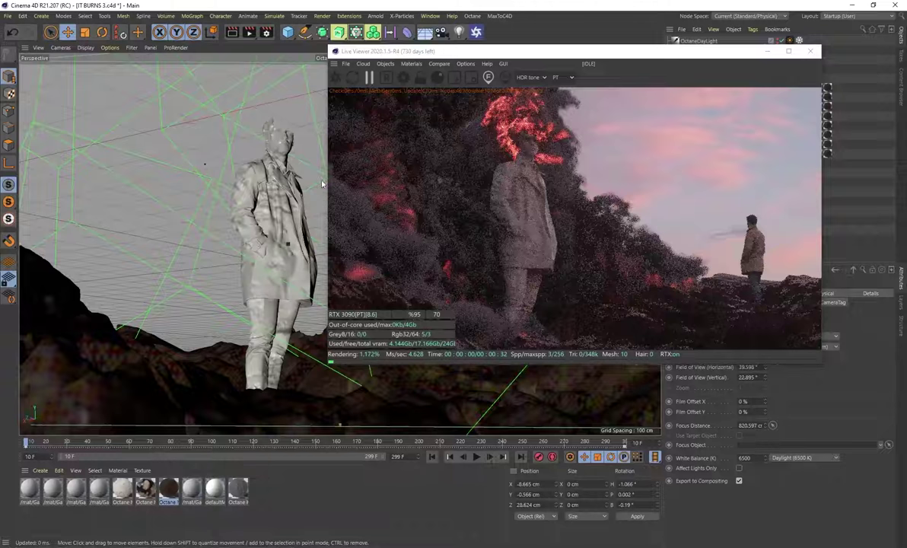
left_click(321, 16)
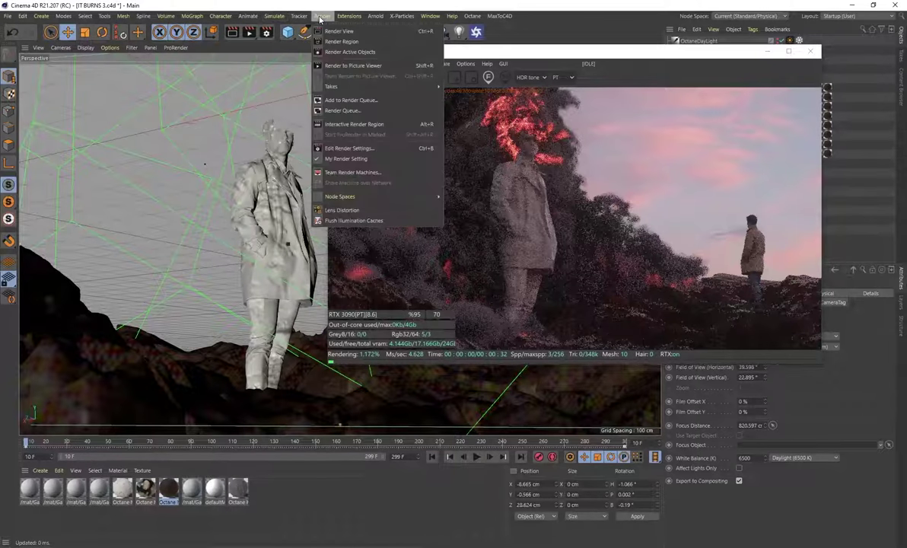
left_click(350, 149)
left_click(413, 164)
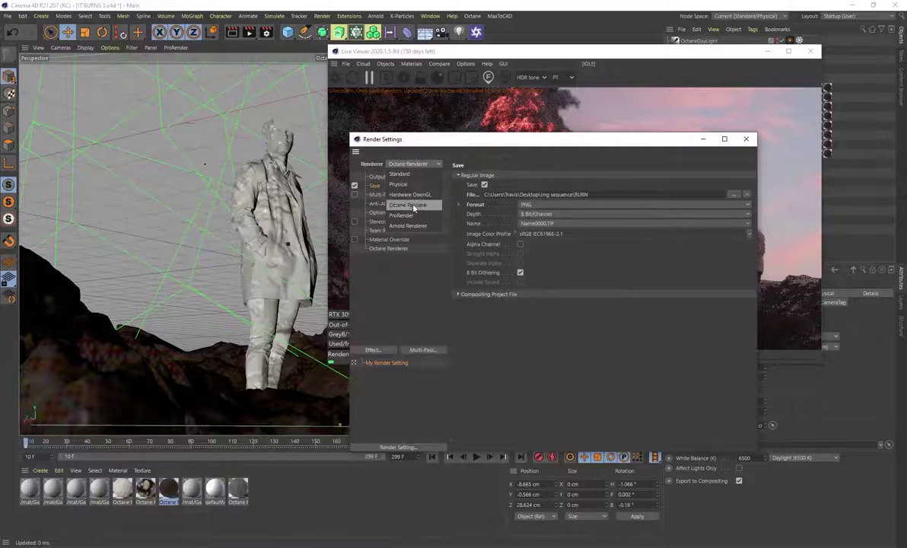
left_click(376, 177)
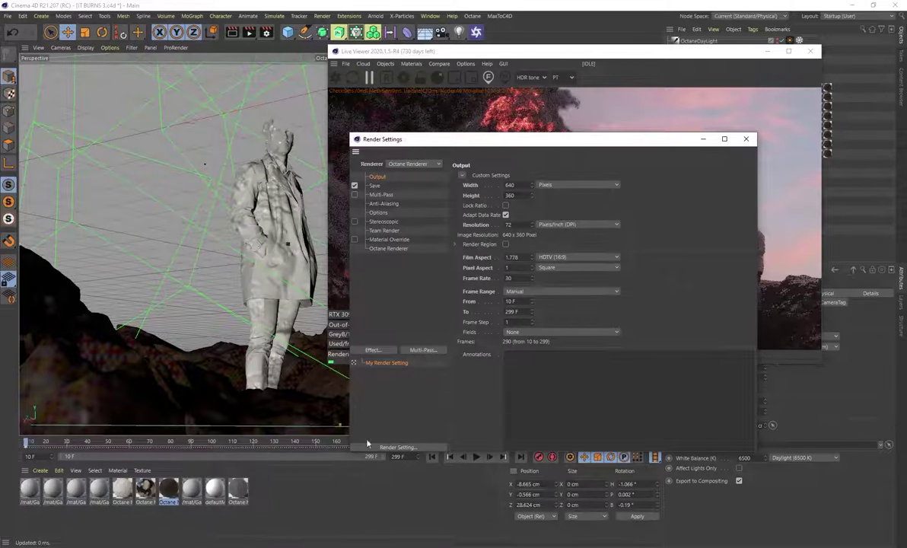
left_click(364, 185)
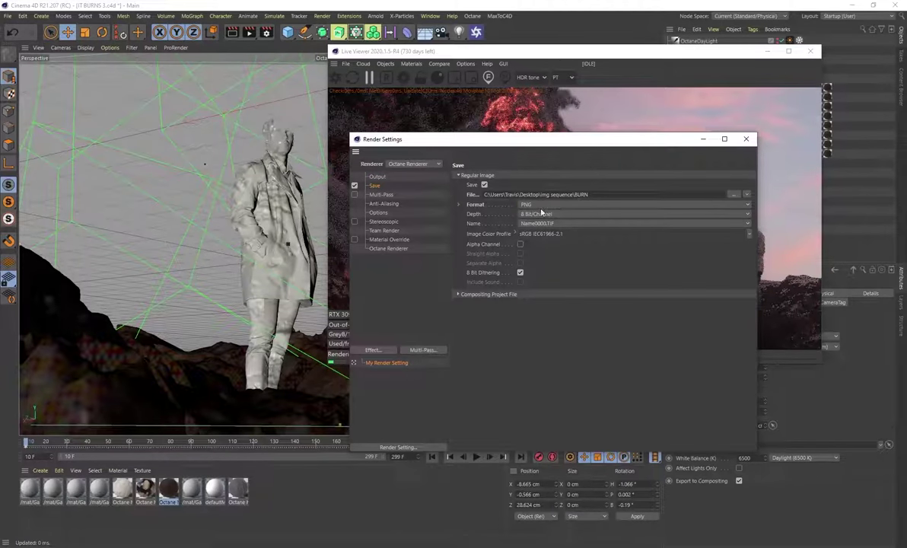
left_click_drag(467, 143, 200, 196)
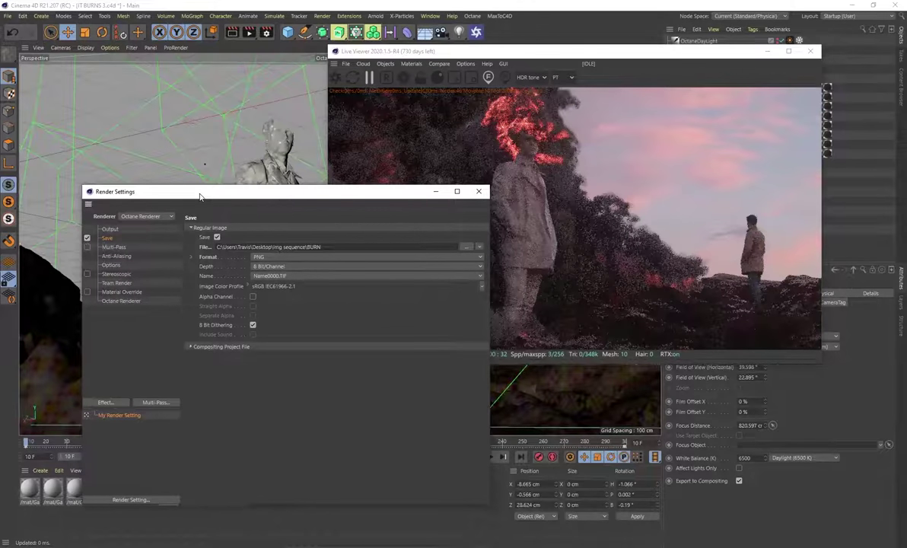
left_click(288, 257)
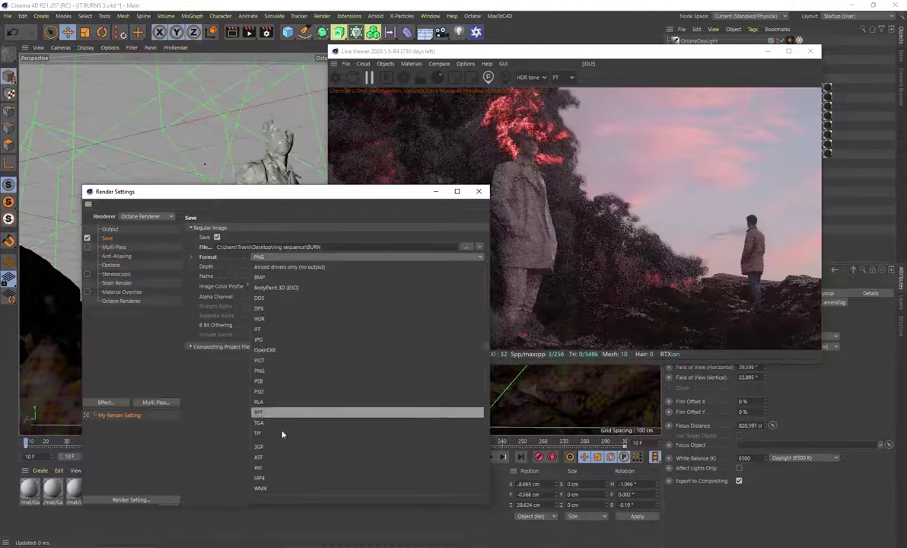
left_click(214, 409)
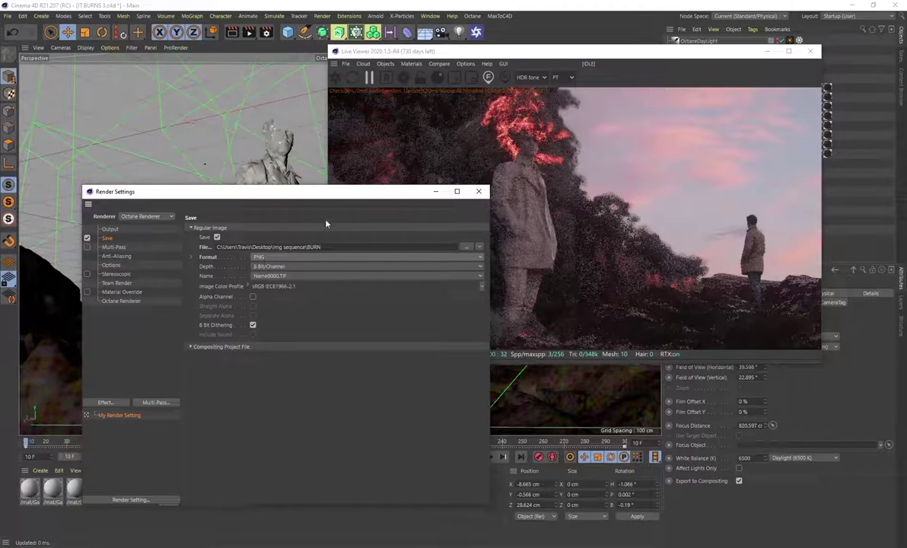
left_click_drag(298, 194, 279, 112)
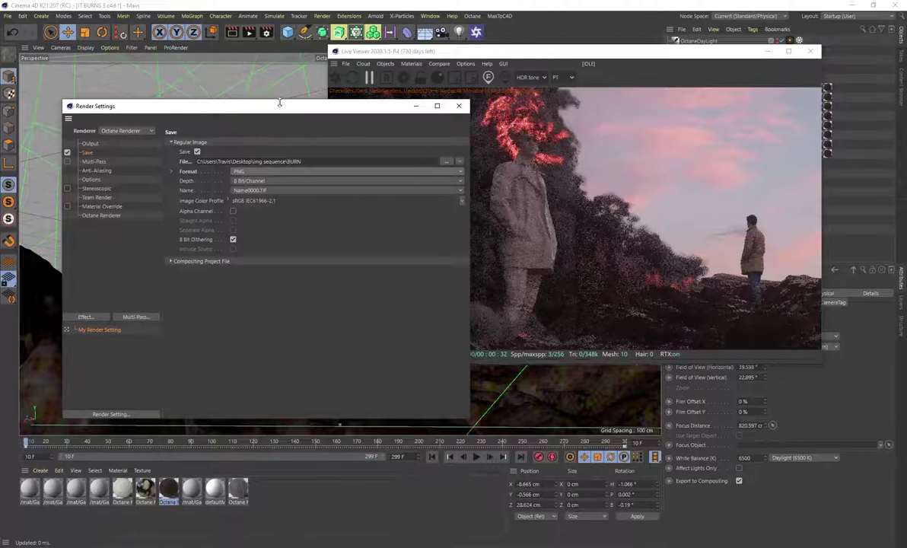
left_click_drag(263, 105, 246, 96)
left_click(89, 135)
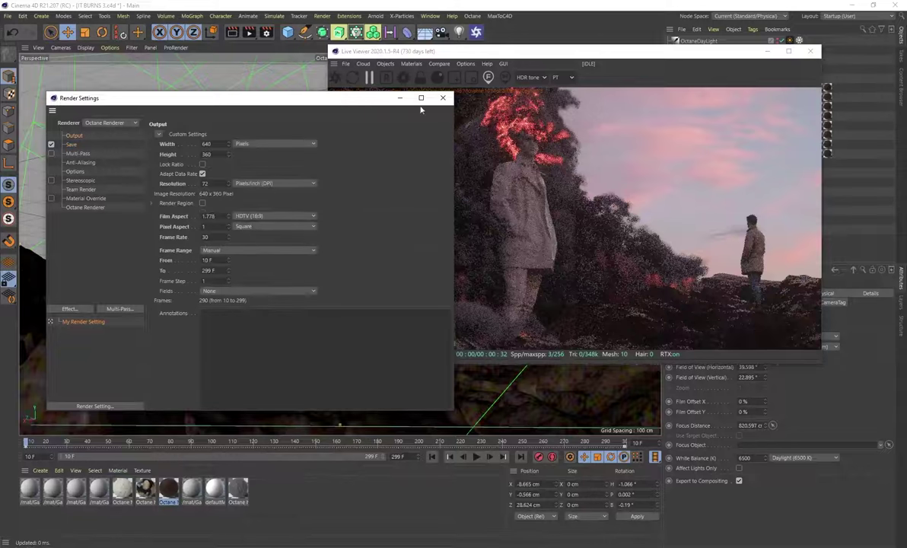
left_click(443, 98)
left_click_drag(457, 51, 211, 68)
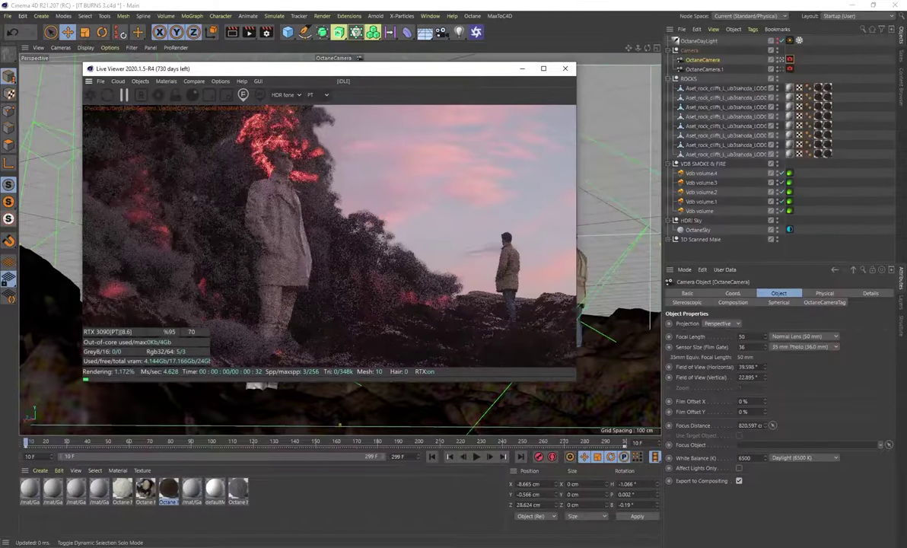
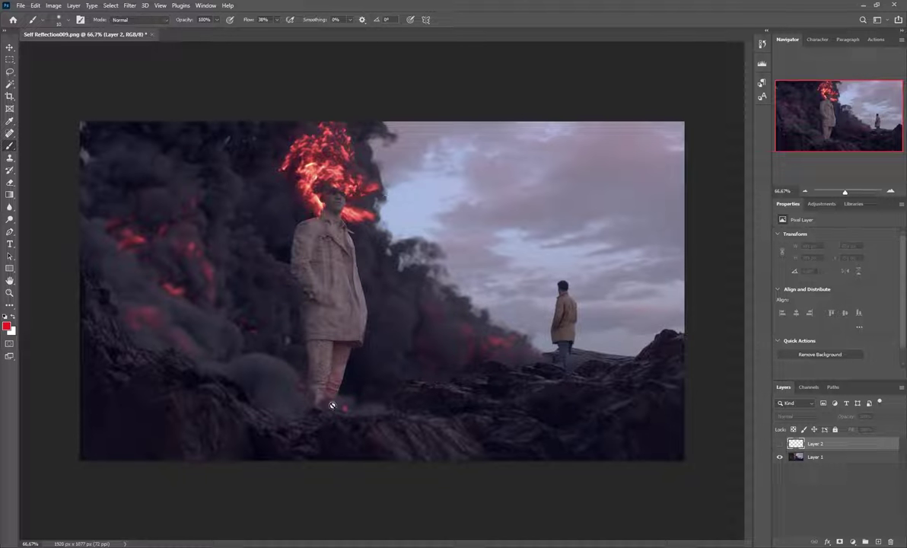
On a new layer, paint red arrows from the smoke to the distant man, toward the statue, and under its feet.
left_click(879, 541)
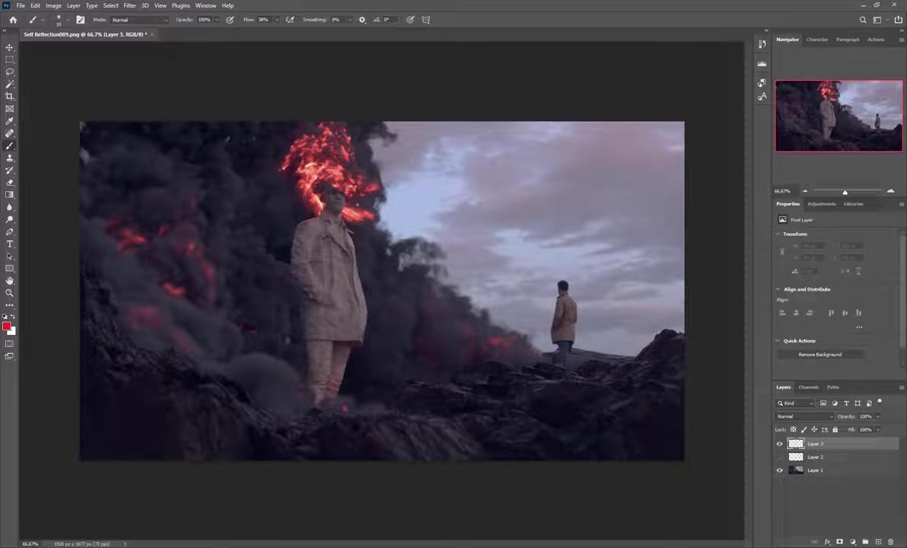
left_click_drag(386, 160, 555, 326)
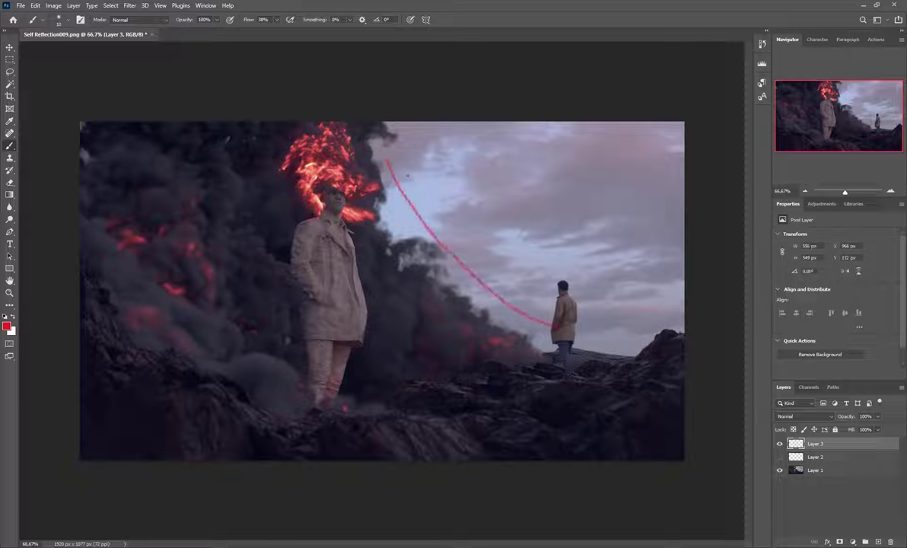
left_click_drag(395, 160, 387, 153)
left_click_drag(557, 291, 331, 199)
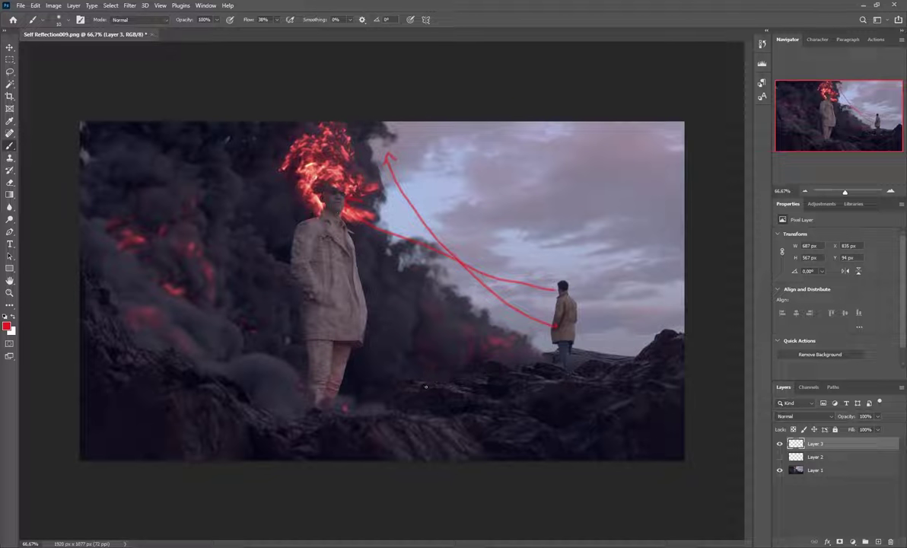
mouse_move(472, 375)
left_mouse_down()
mouse_move(404, 391)
mouse_move(317, 392)
mouse_move(232, 356)
left_mouse_up()
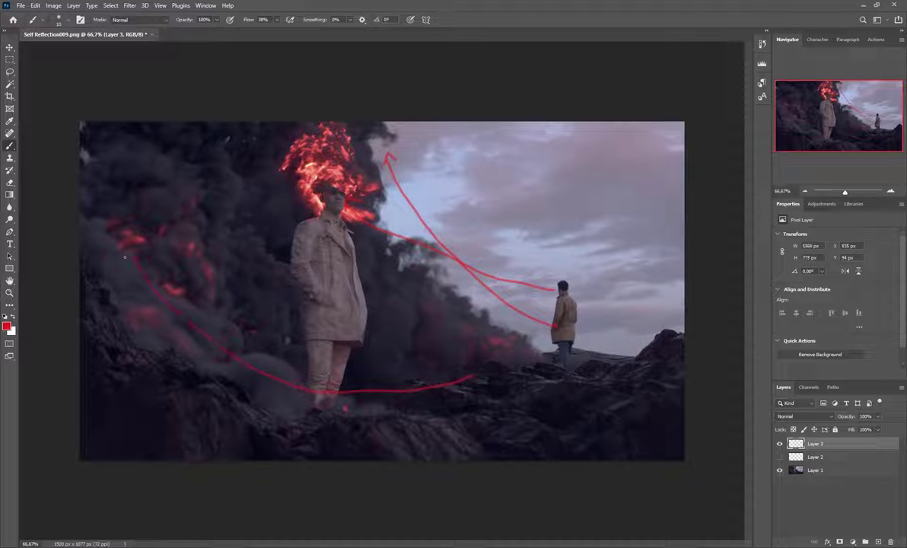
left_click_drag(145, 242, 125, 242)
left_click_drag(125, 242, 123, 261)
Add red curved arrows through the lower smoke and rising into the left smoke.
left_click_drag(510, 355, 408, 298)
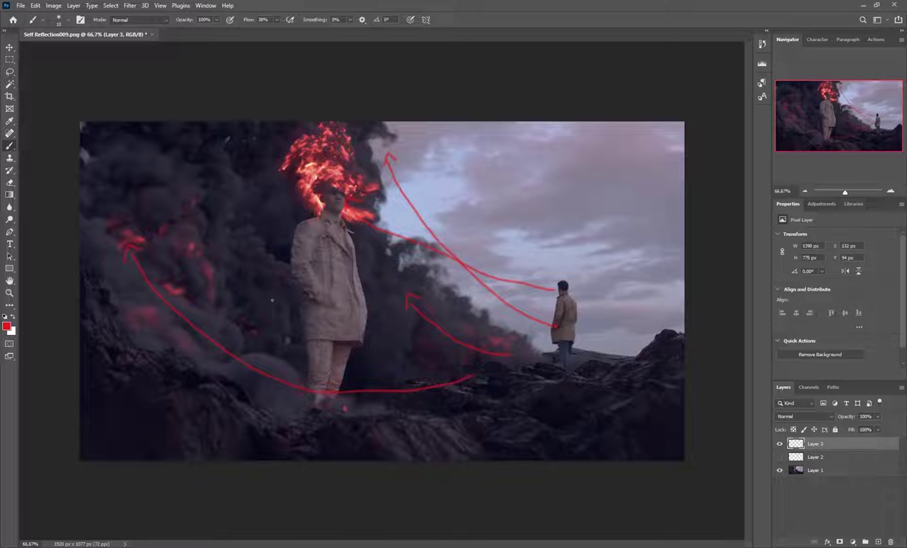
mouse_move(273, 303)
left_mouse_down()
mouse_move(229, 264)
mouse_move(207, 223)
mouse_move(158, 189)
mouse_move(161, 160)
left_mouse_up()
left_click_drag(279, 239, 254, 162)
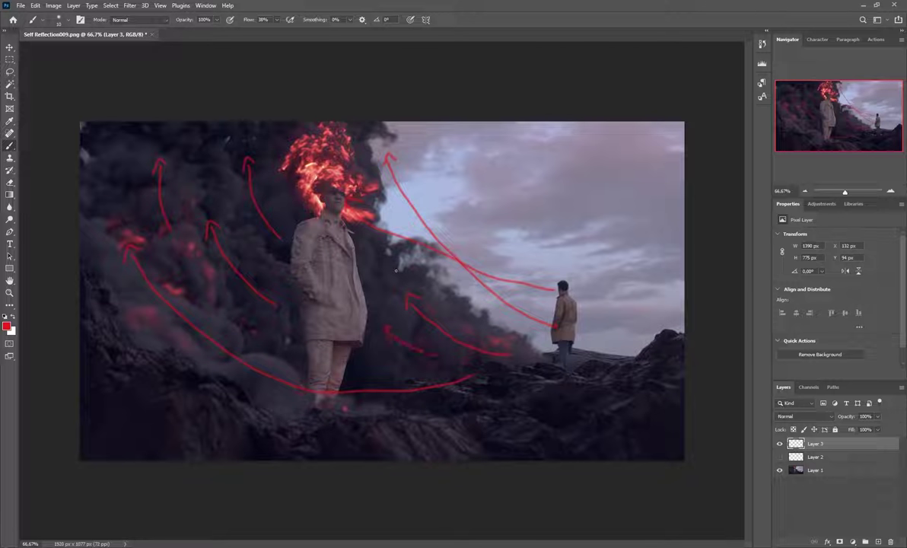
left_click_drag(385, 340, 396, 329)
Apply Selective Color to Layer 1 with Reds Cyan at -58 and Neutrals Black at -22.
left_click(461, 270, "ctrl")
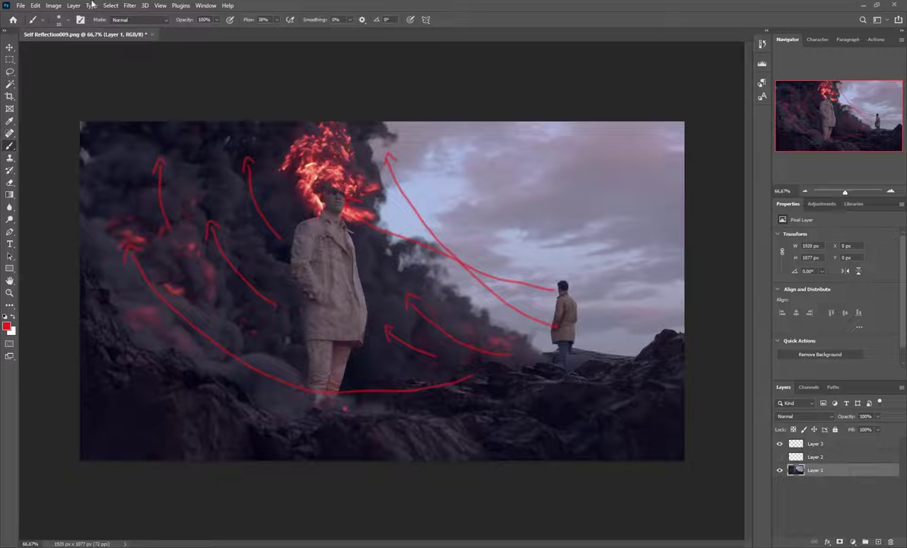
left_click(54, 6)
mouse_move(69, 30)
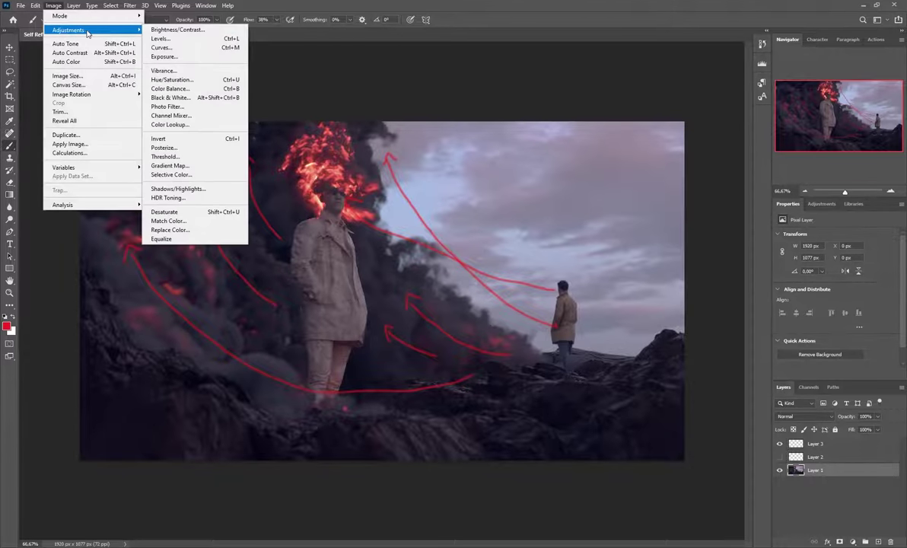
left_click(182, 177)
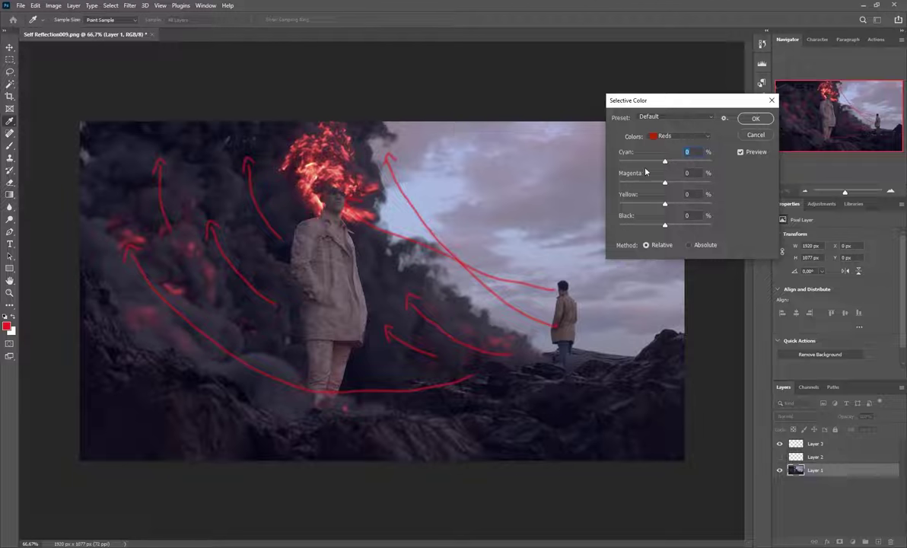
left_click_drag(664, 161, 654, 183)
left_click(675, 136)
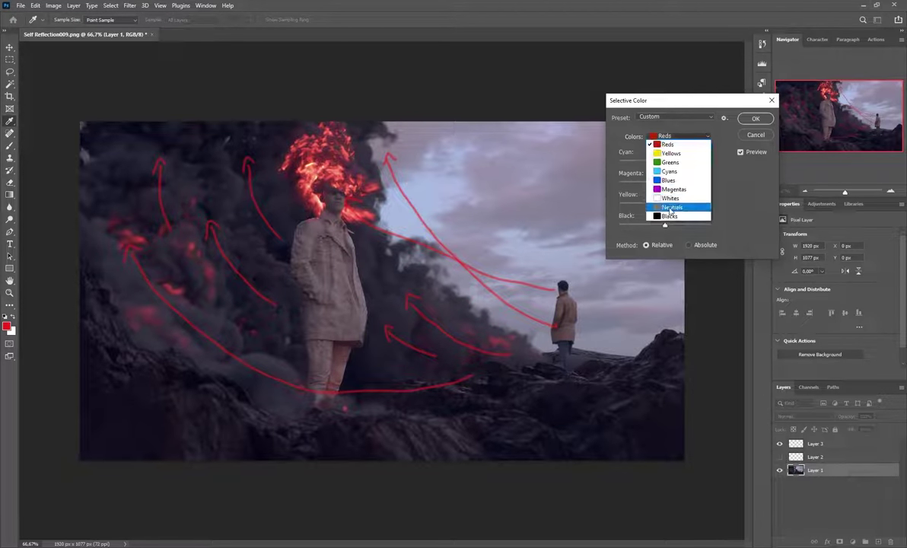
left_click(671, 207)
mouse_move(664, 226)
left_mouse_down()
mouse_move(650, 226)
mouse_move(674, 229)
mouse_move(657, 234)
left_mouse_up()
key("Return")
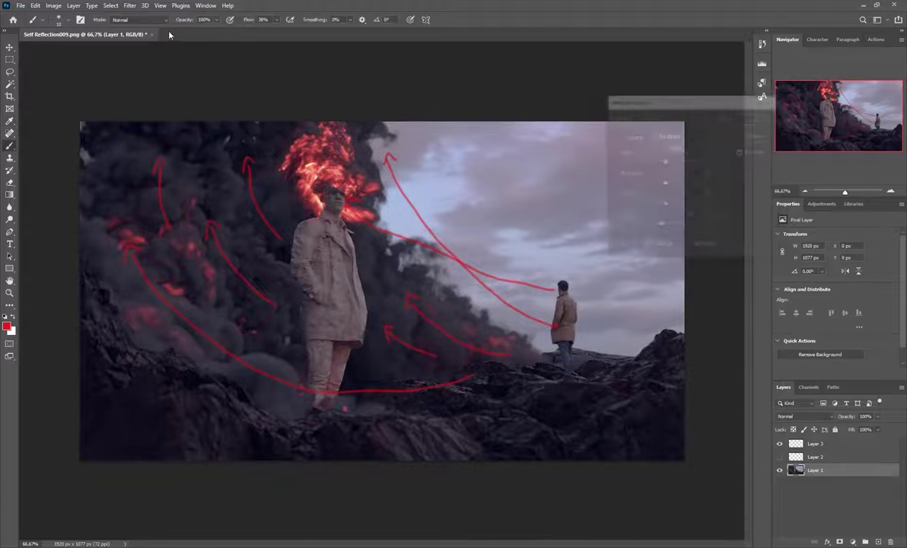
Try brightening Layer 1 with the Exposure adjustment.
left_click(54, 5)
mouse_move(79, 31)
left_click(160, 56)
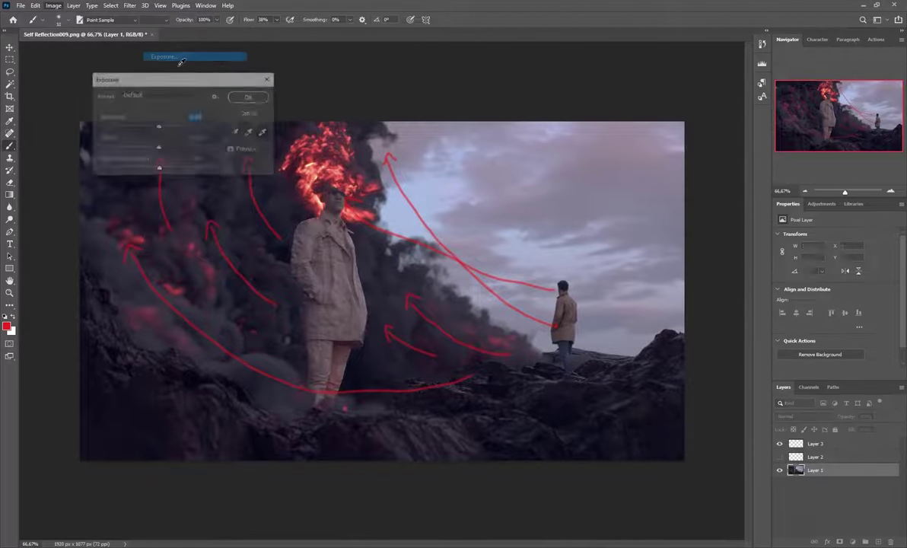
left_click_drag(160, 131, 165, 131)
Discard the Exposure change and watch BURN_2.00x_1280x720_ahq-8.mp4 playing in Photos.
key("Escape")
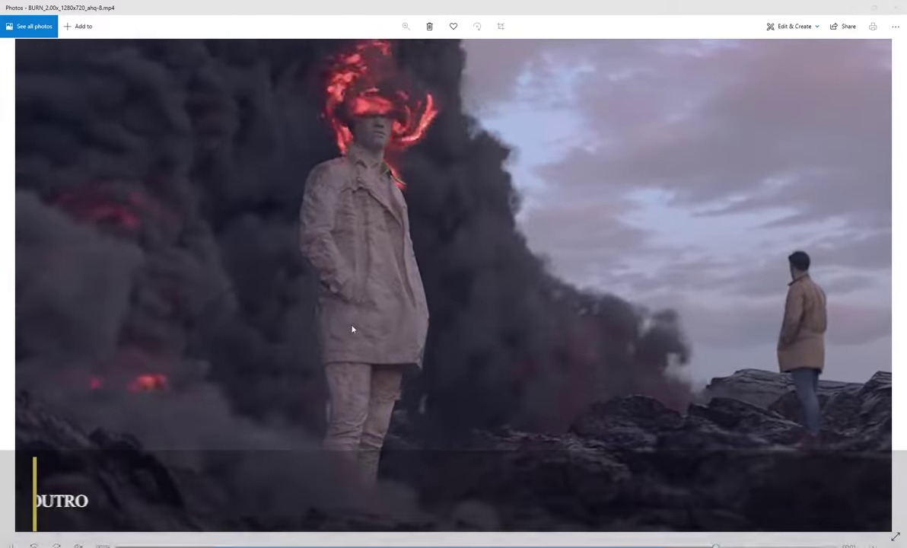
mouse_move(434, 302)
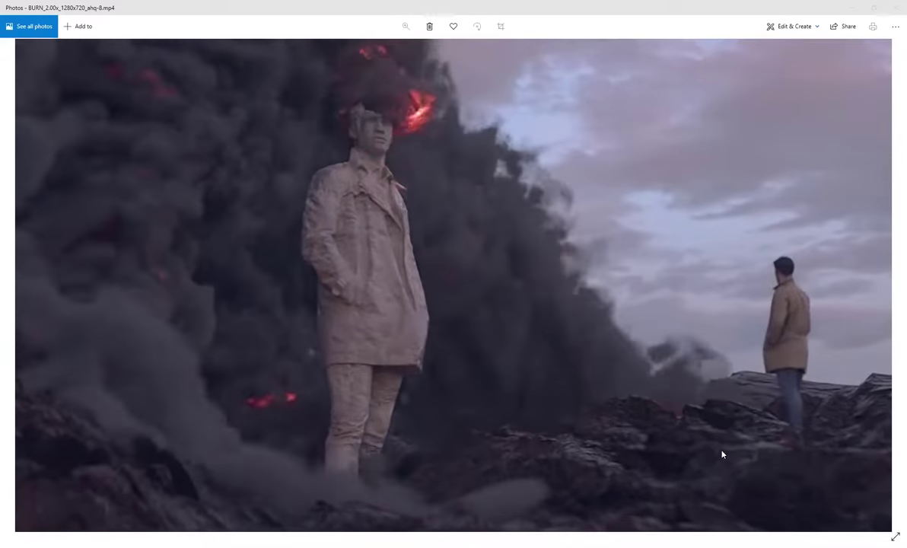
mouse_move(599, 361)
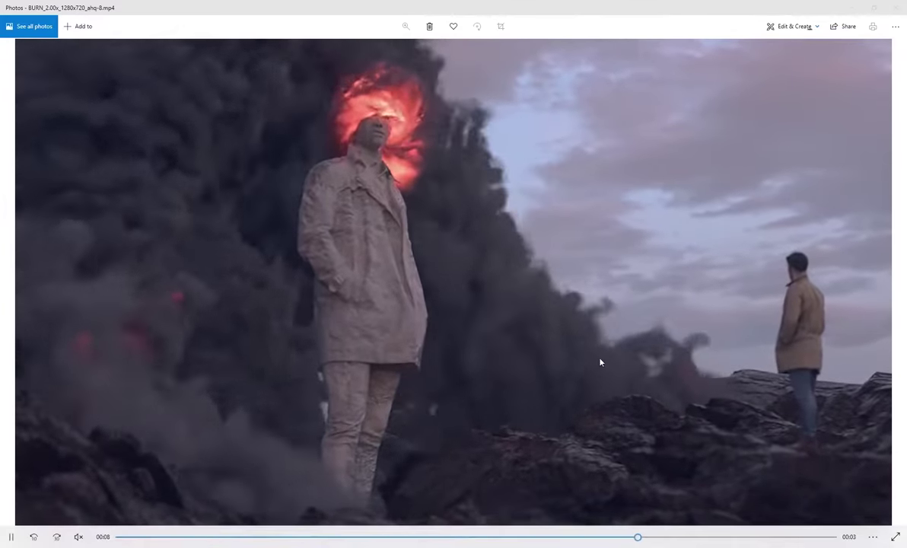